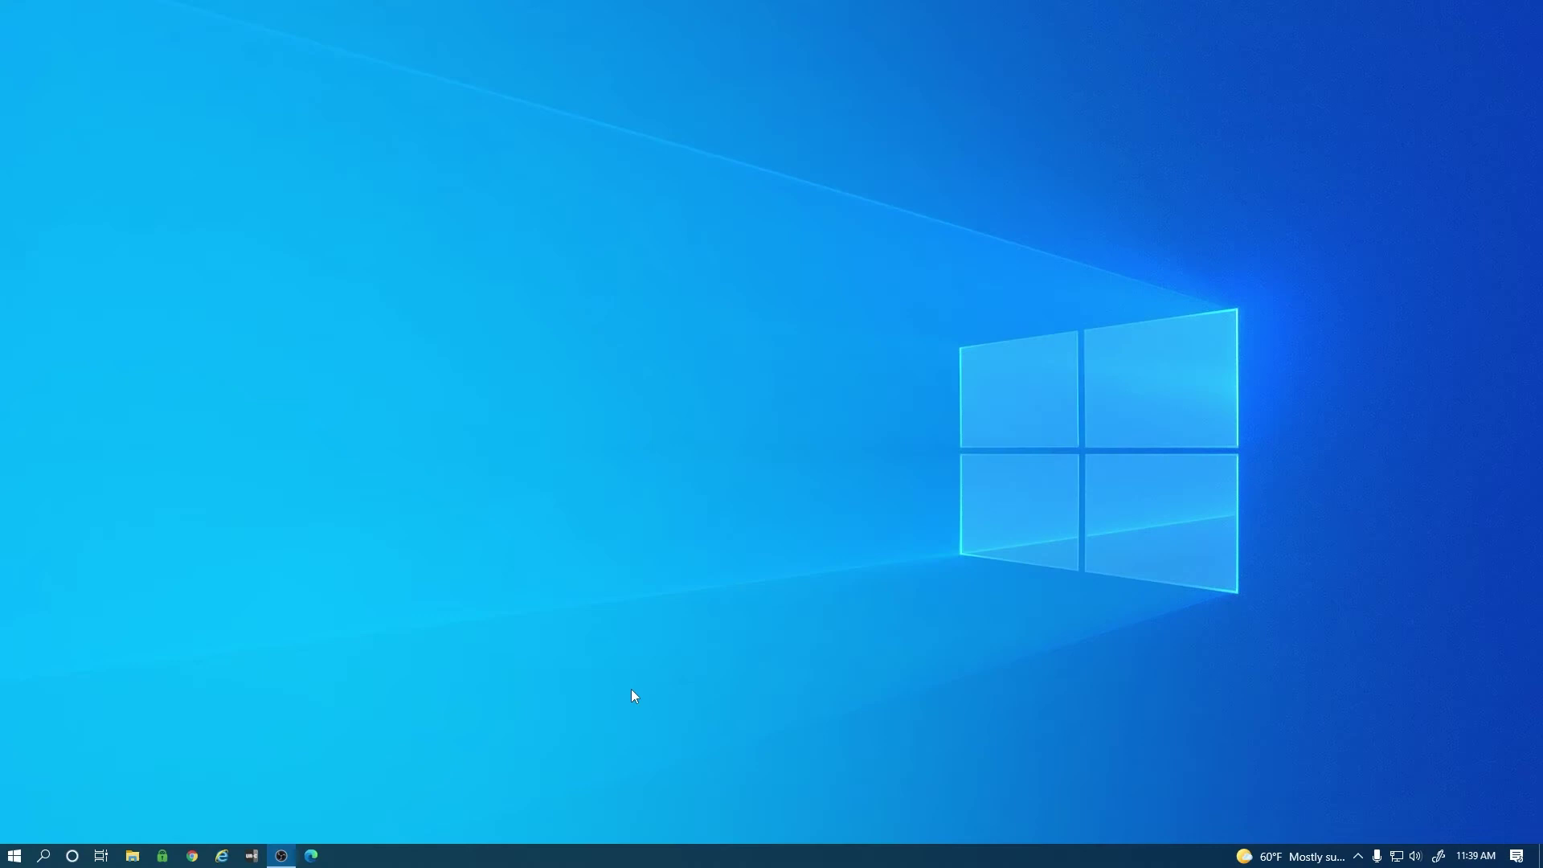
Go to alibisecurity.com in Edge and open the Vigilant Software post under Support > Downloads.
left_click(318, 857)
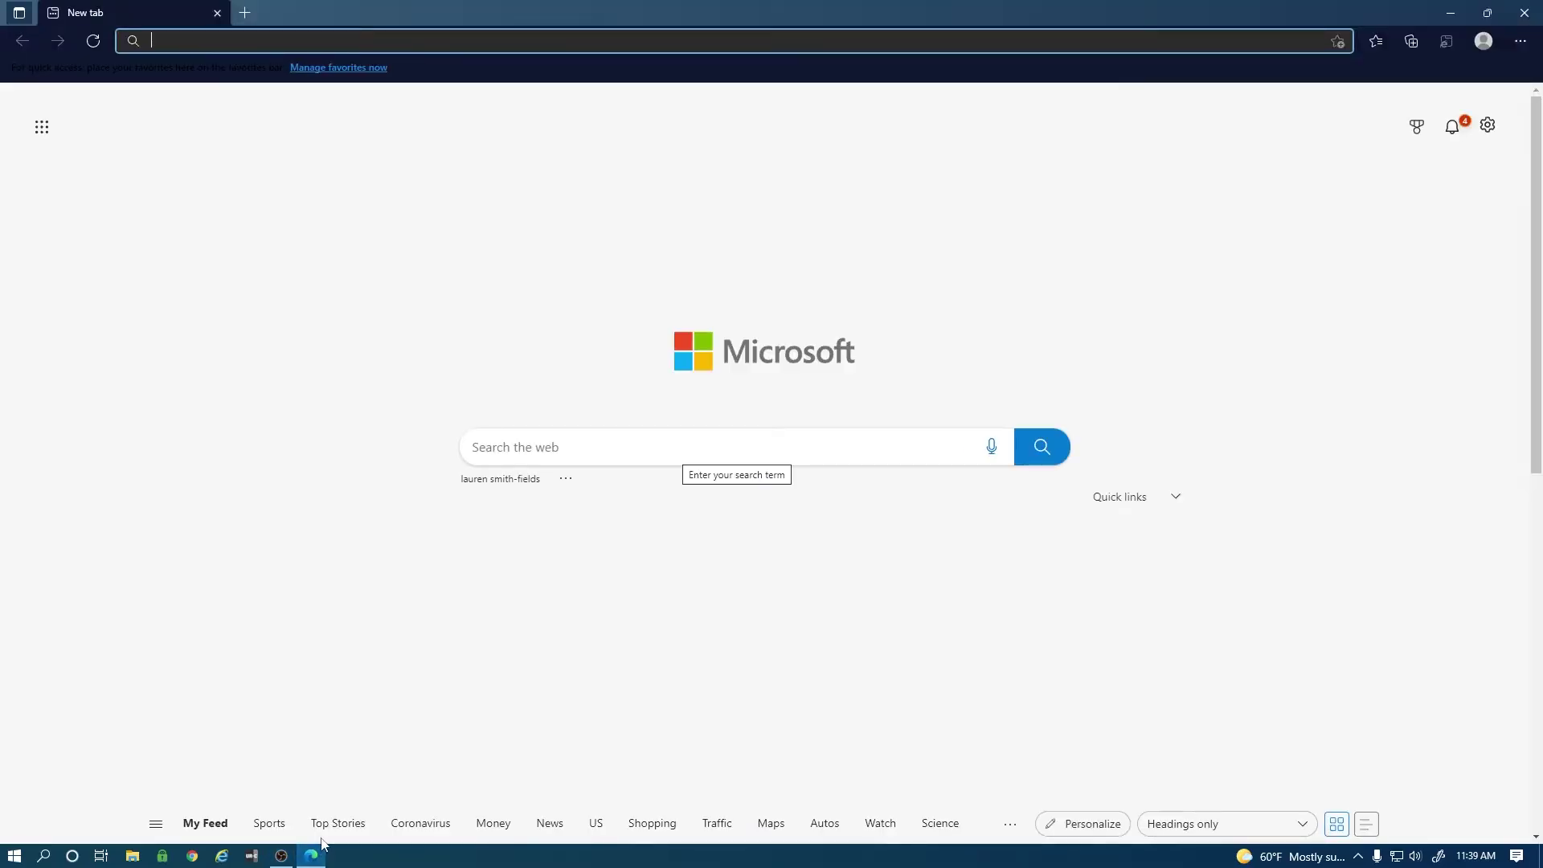
type("alibisecurity.com")
key("Return")
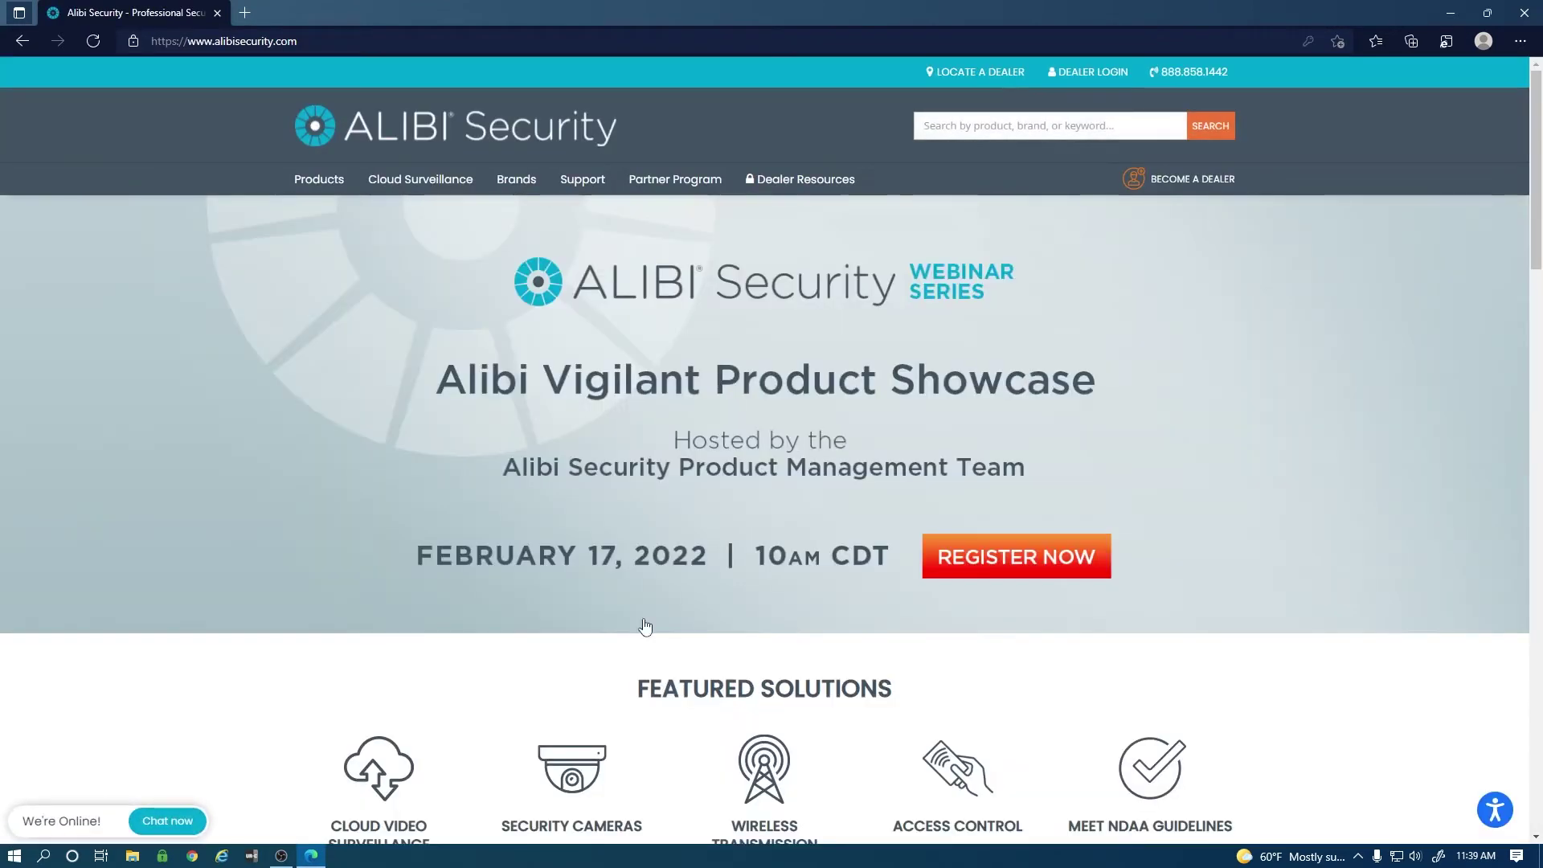
mouse_move(584, 189)
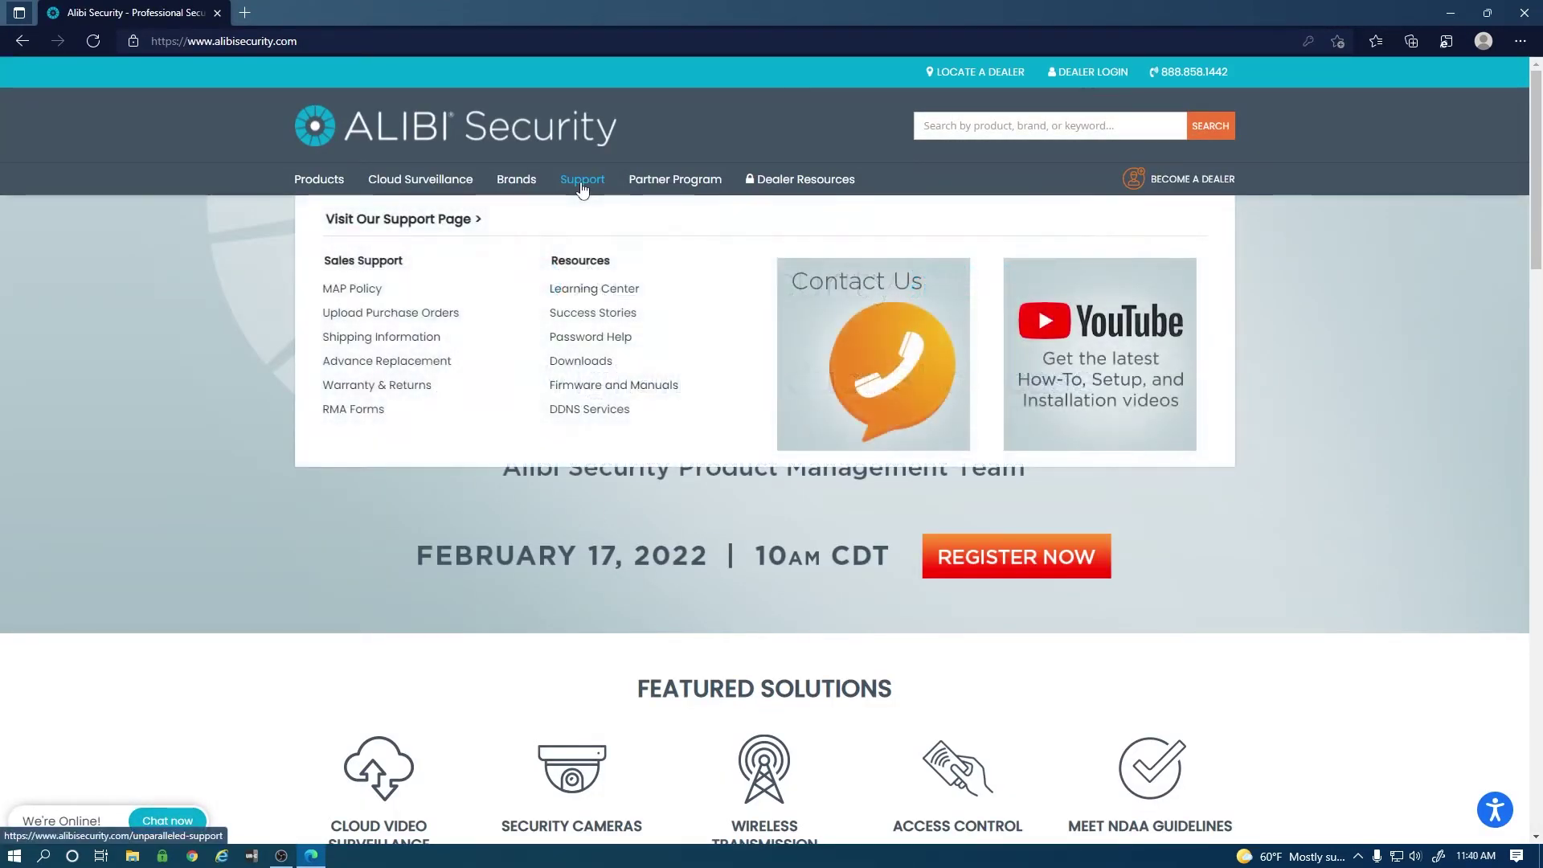
left_click(573, 363)
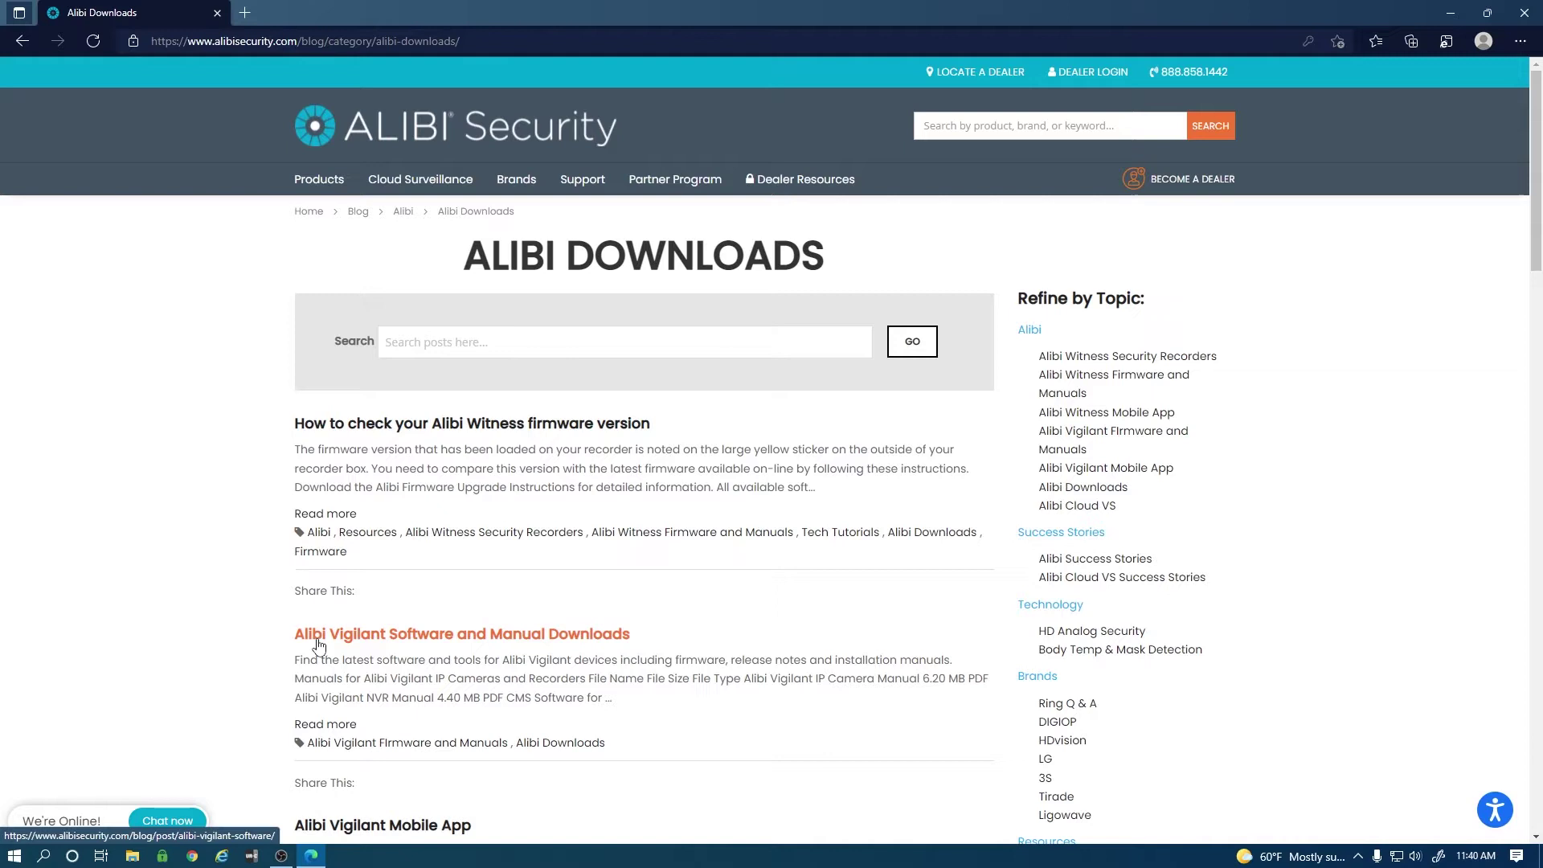
left_click(319, 635)
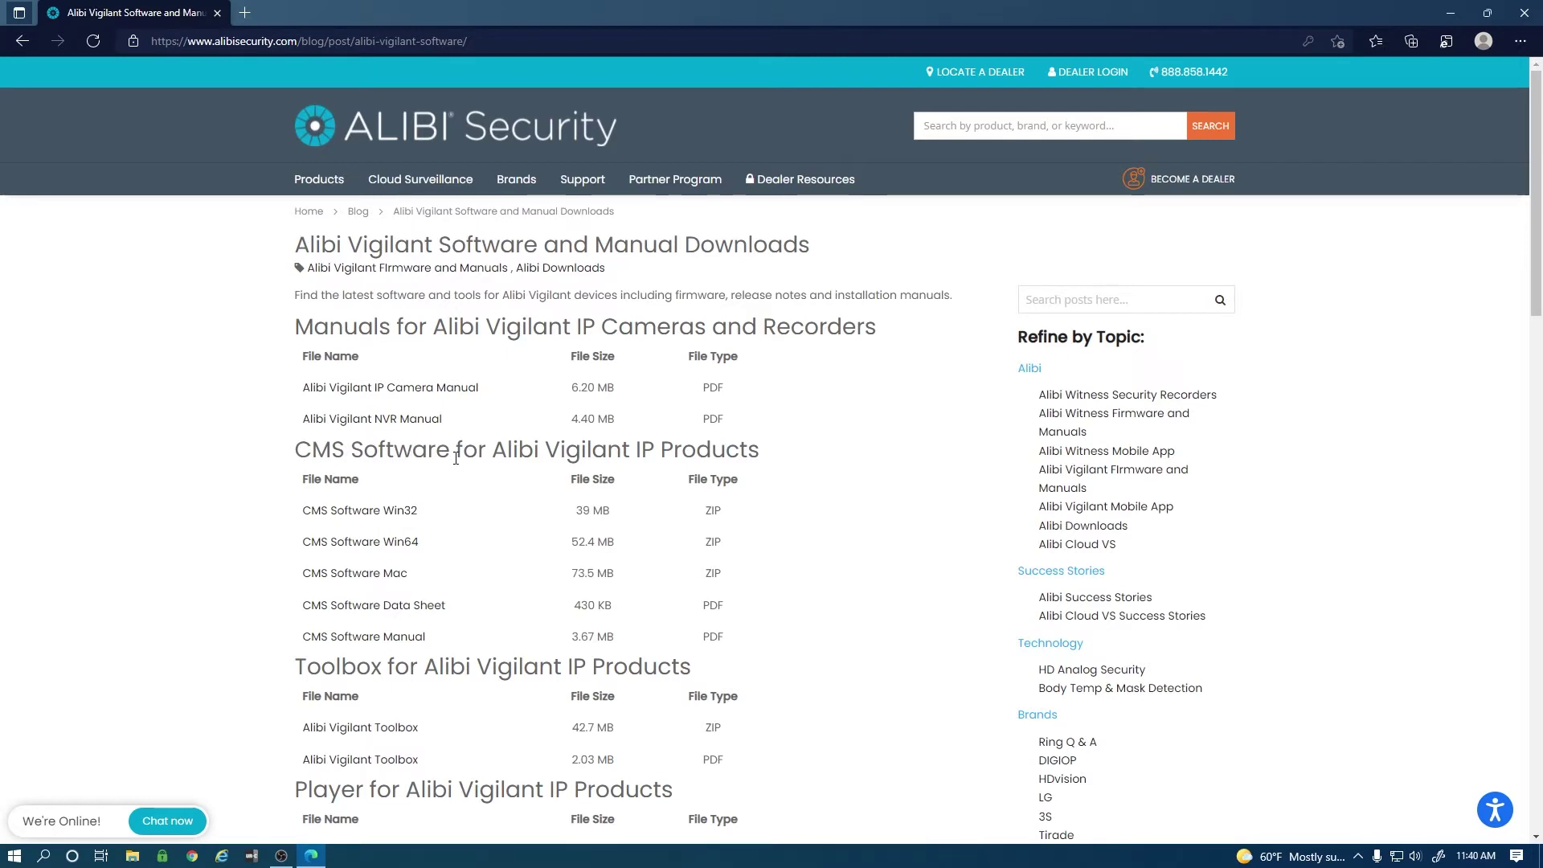
Download the CMS Software Win64 zip, open it, and run the installer application inside.
left_click(403, 546)
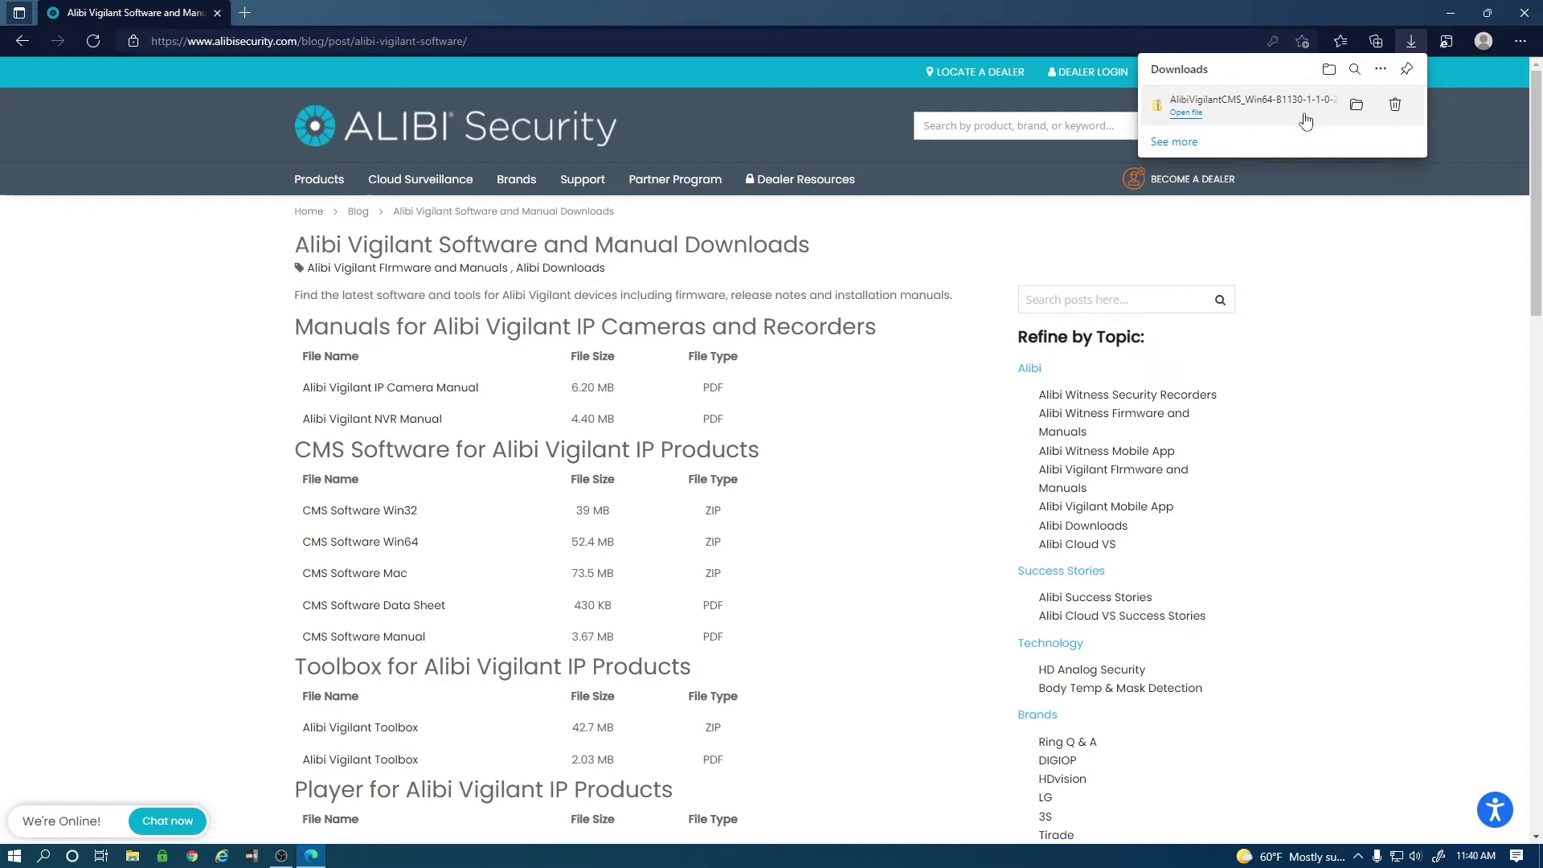
left_click(1186, 113)
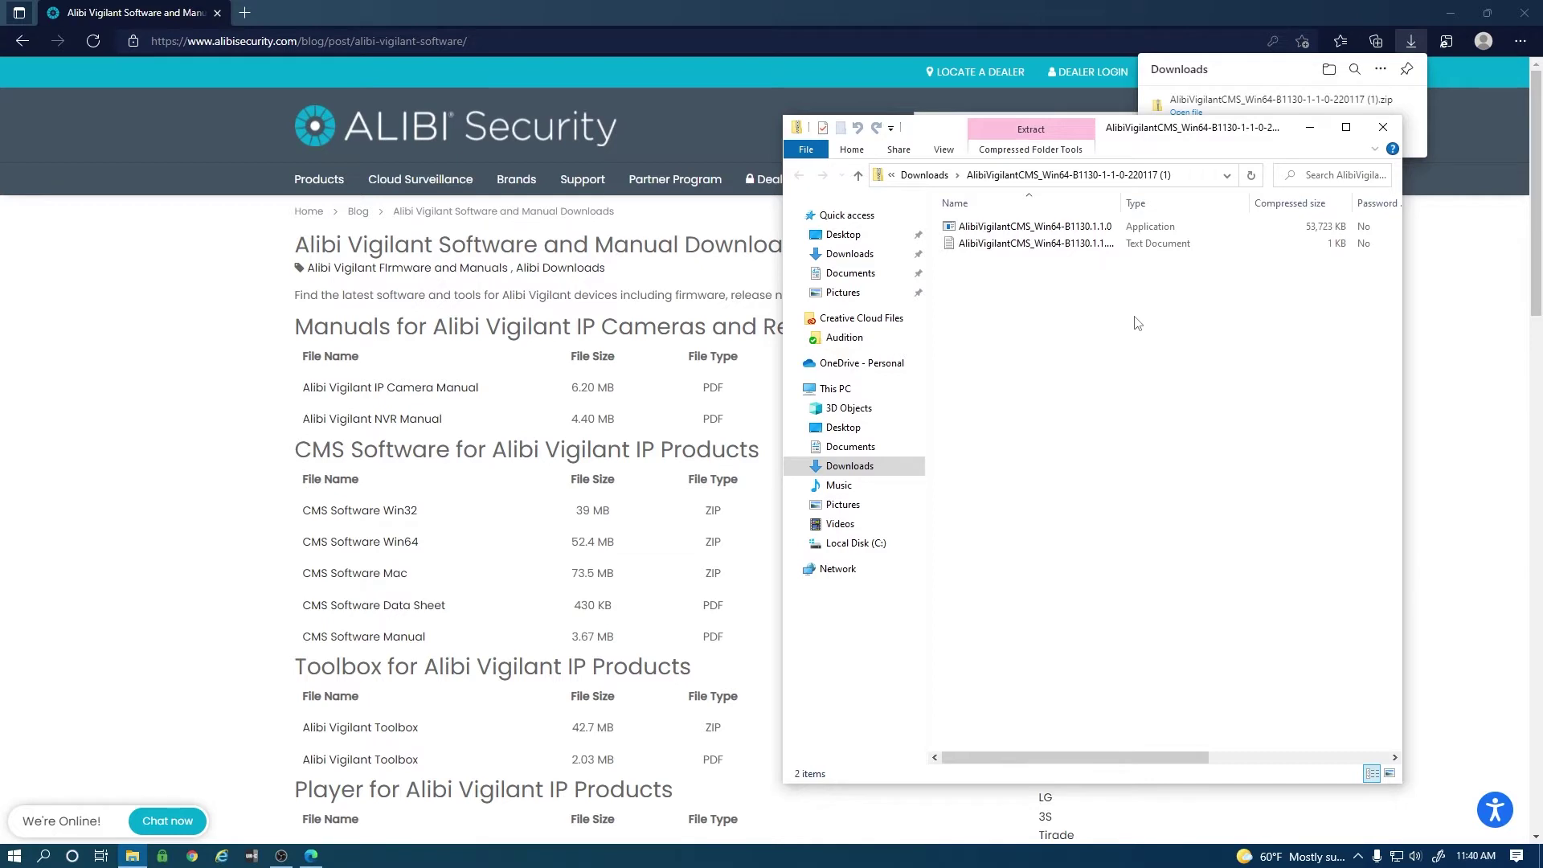
double_click(997, 226)
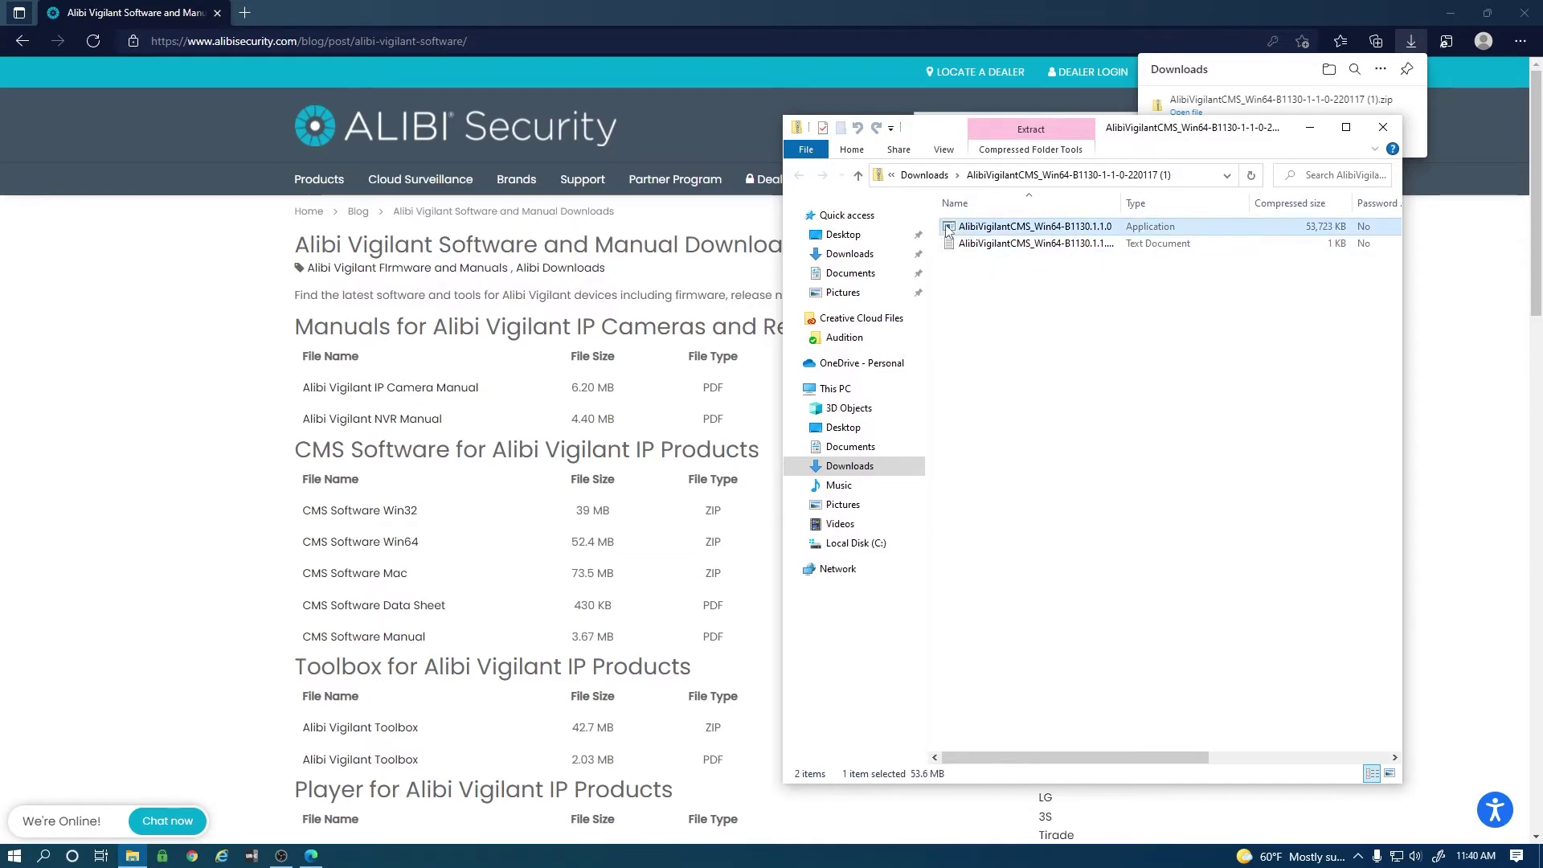
left_click(790, 463)
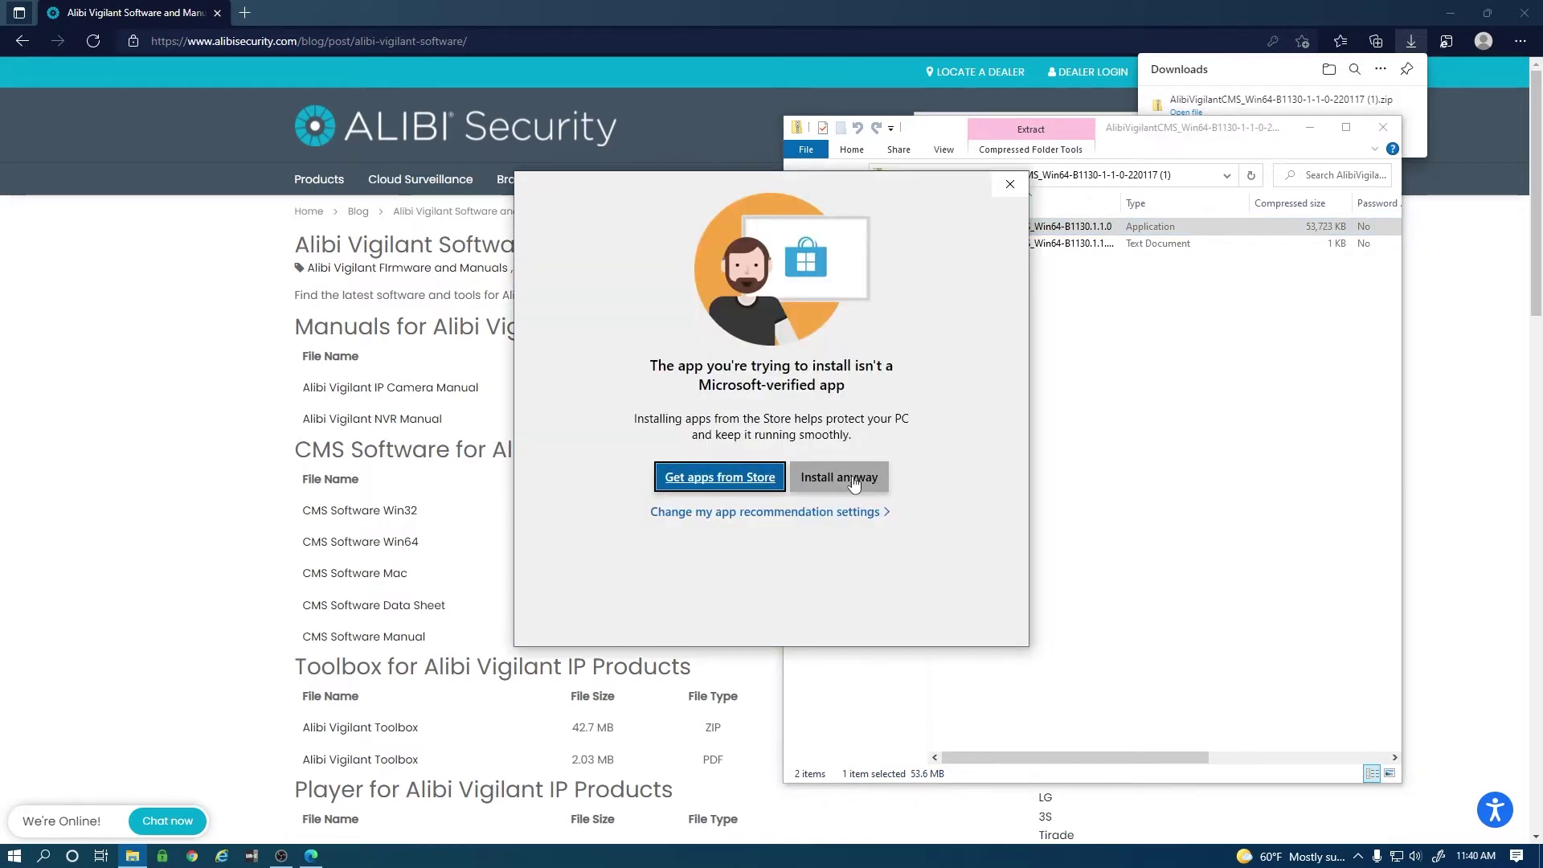
Allow the unverified installer, then run setup with default features and location through to Finish.
left_click(853, 479)
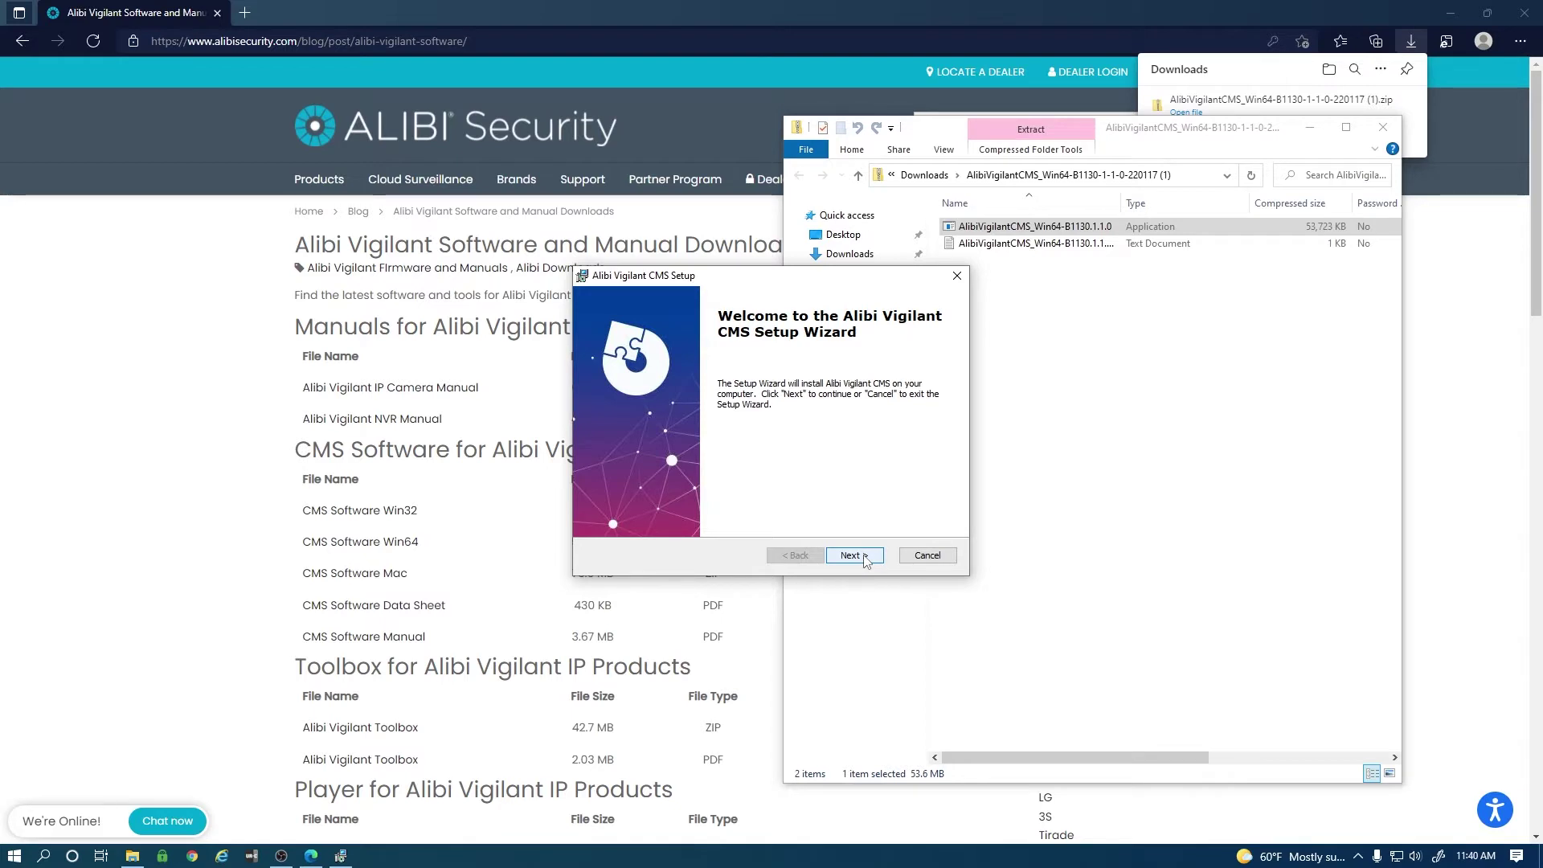
left_click(853, 555)
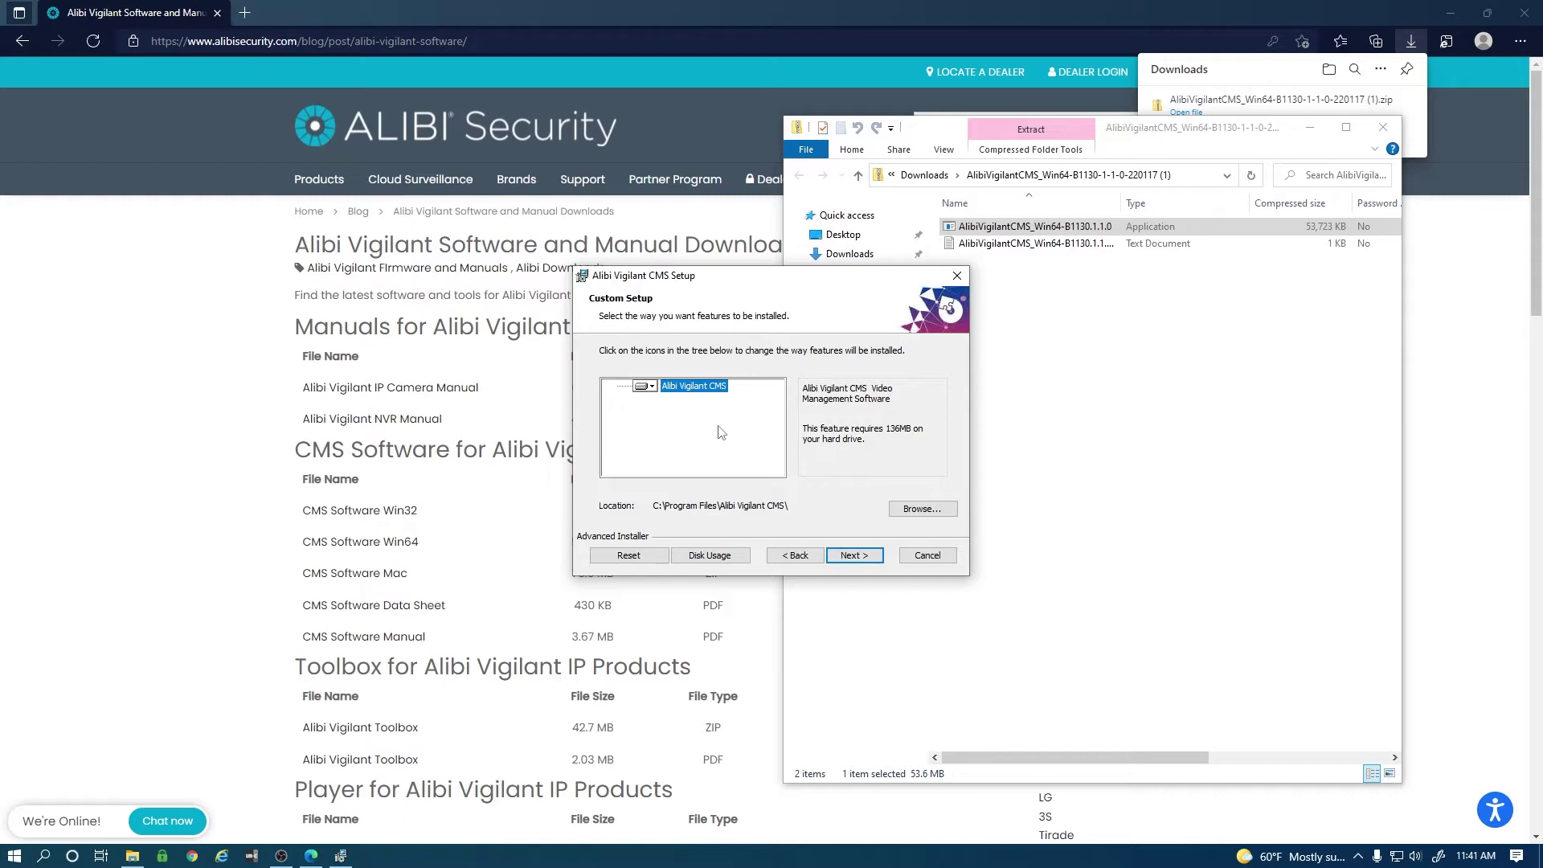
left_click(854, 556)
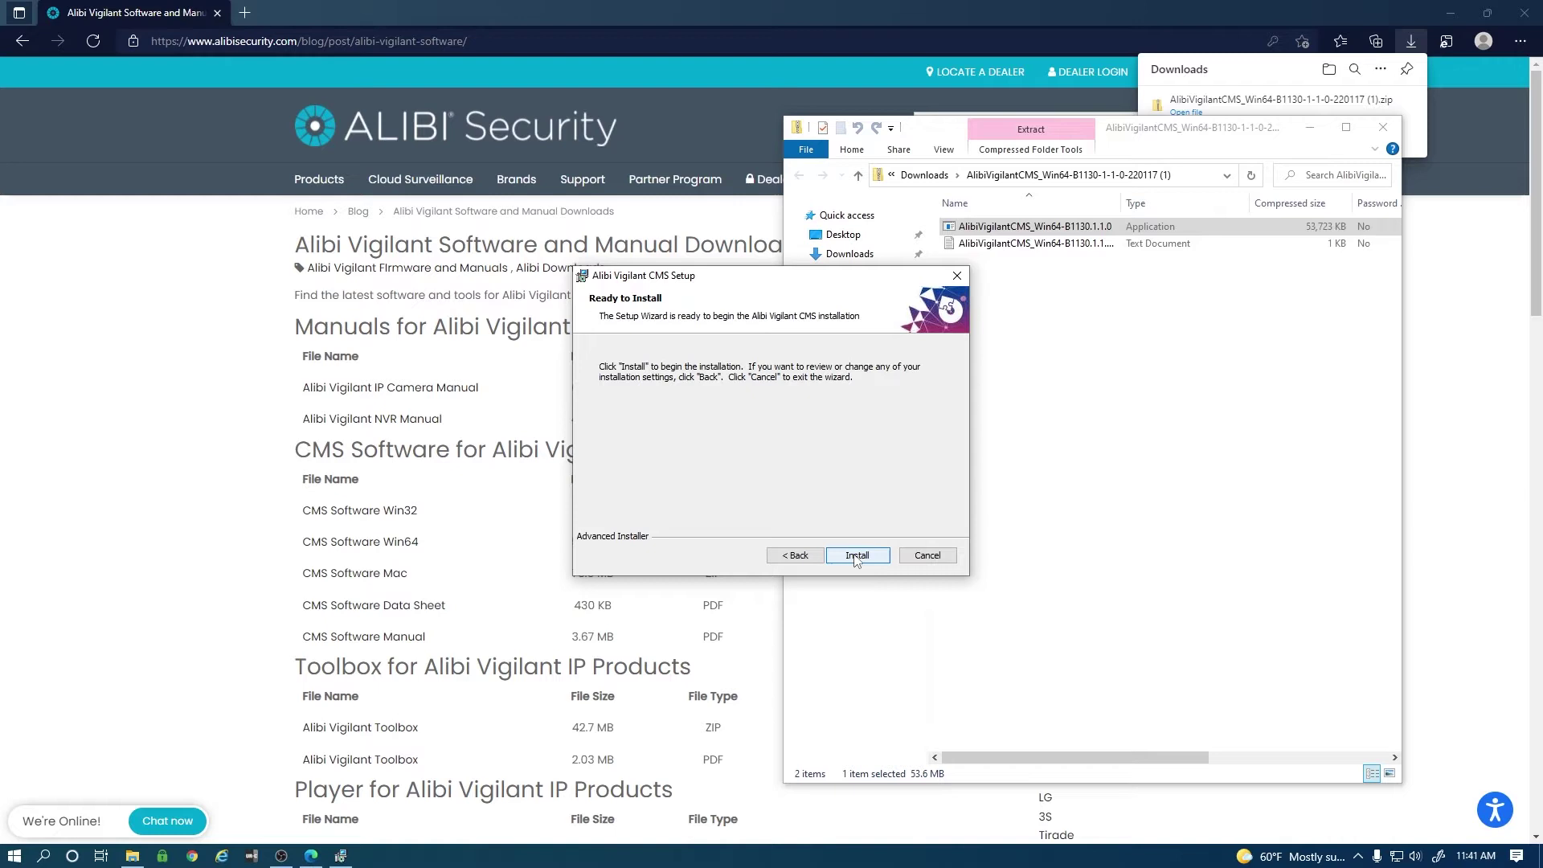
left_click(856, 557)
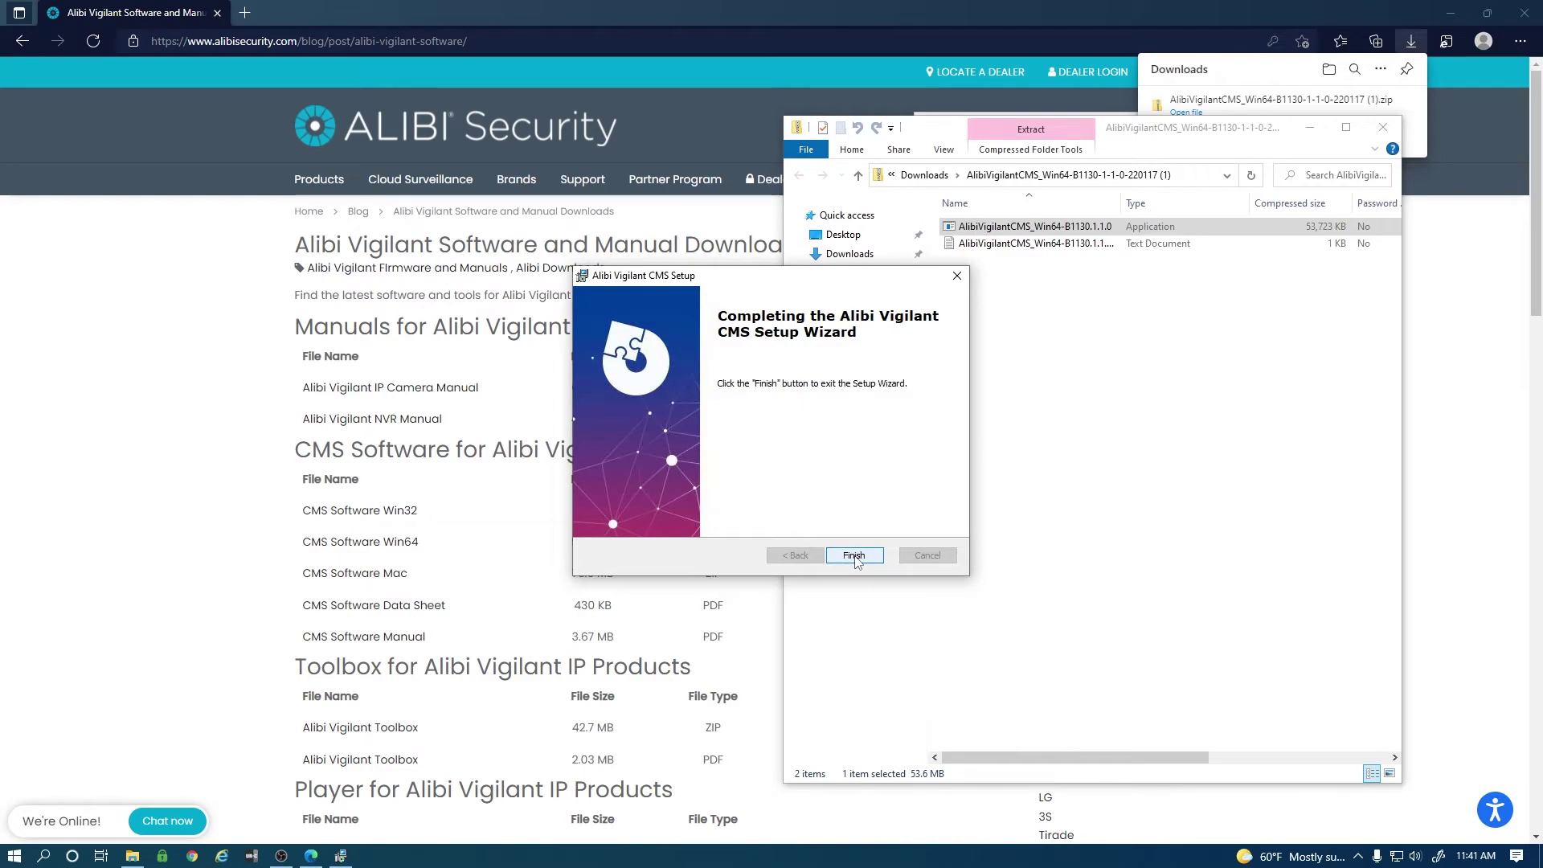
left_click(853, 555)
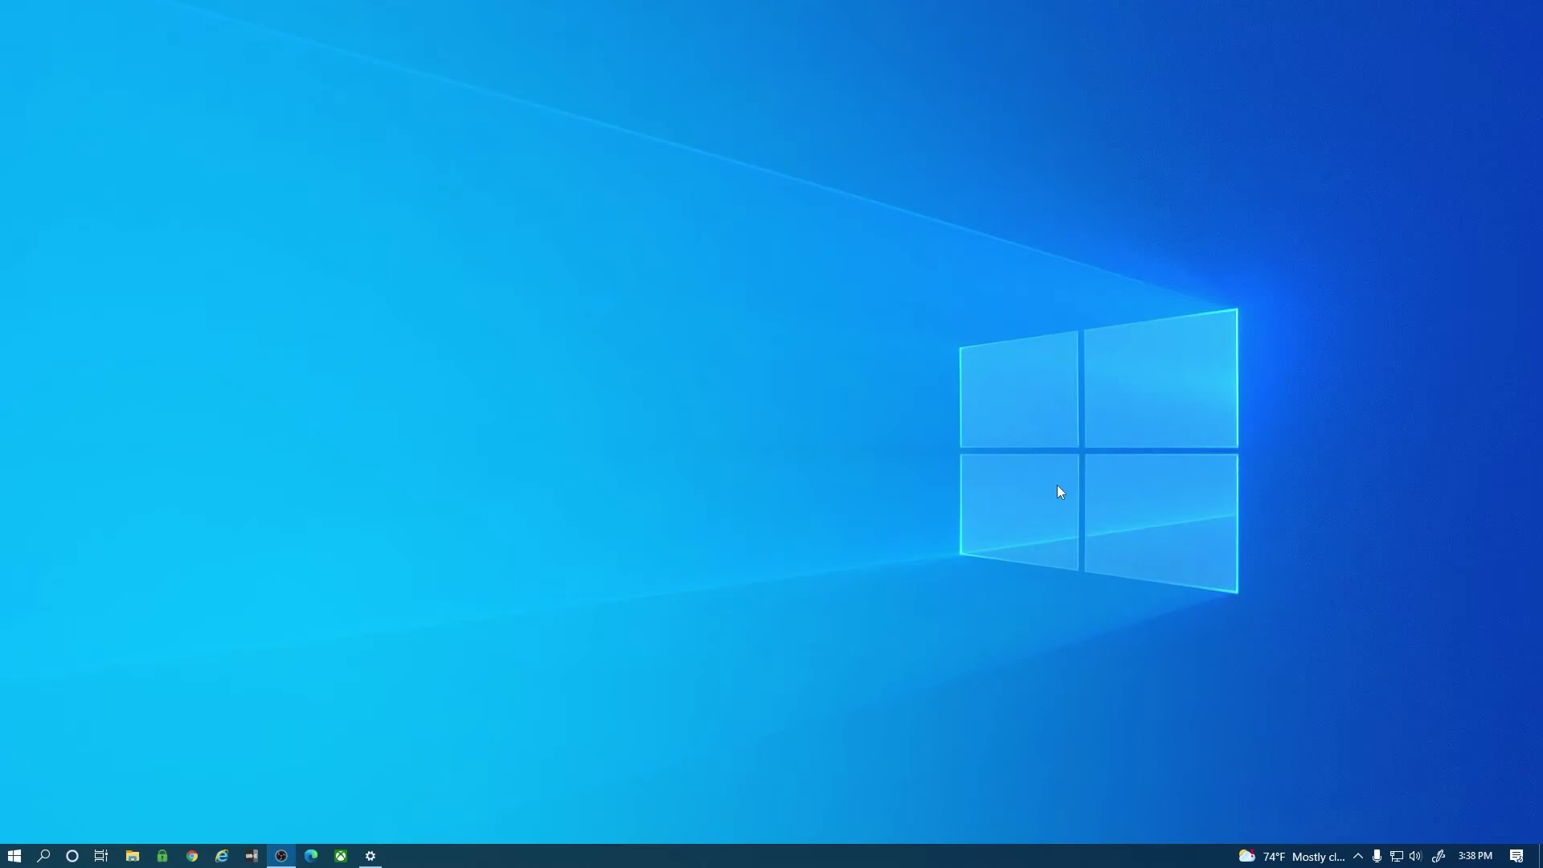
Launch Alibi Vigilant CMS from a Windows search for 'vigilant', log in, and cancel Add Device.
left_click(43, 855)
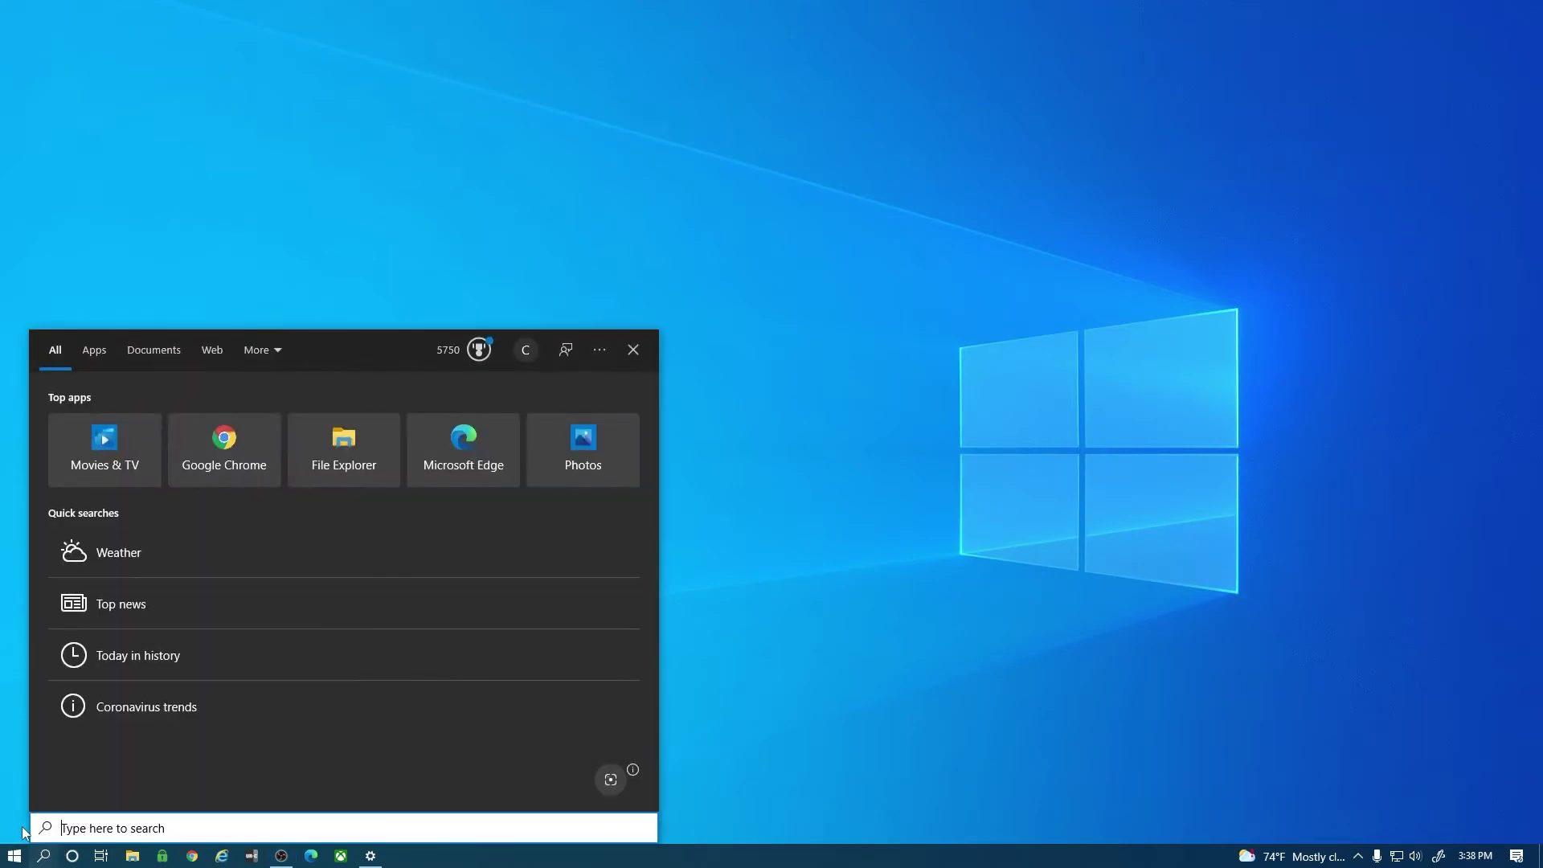
type("vigilant")
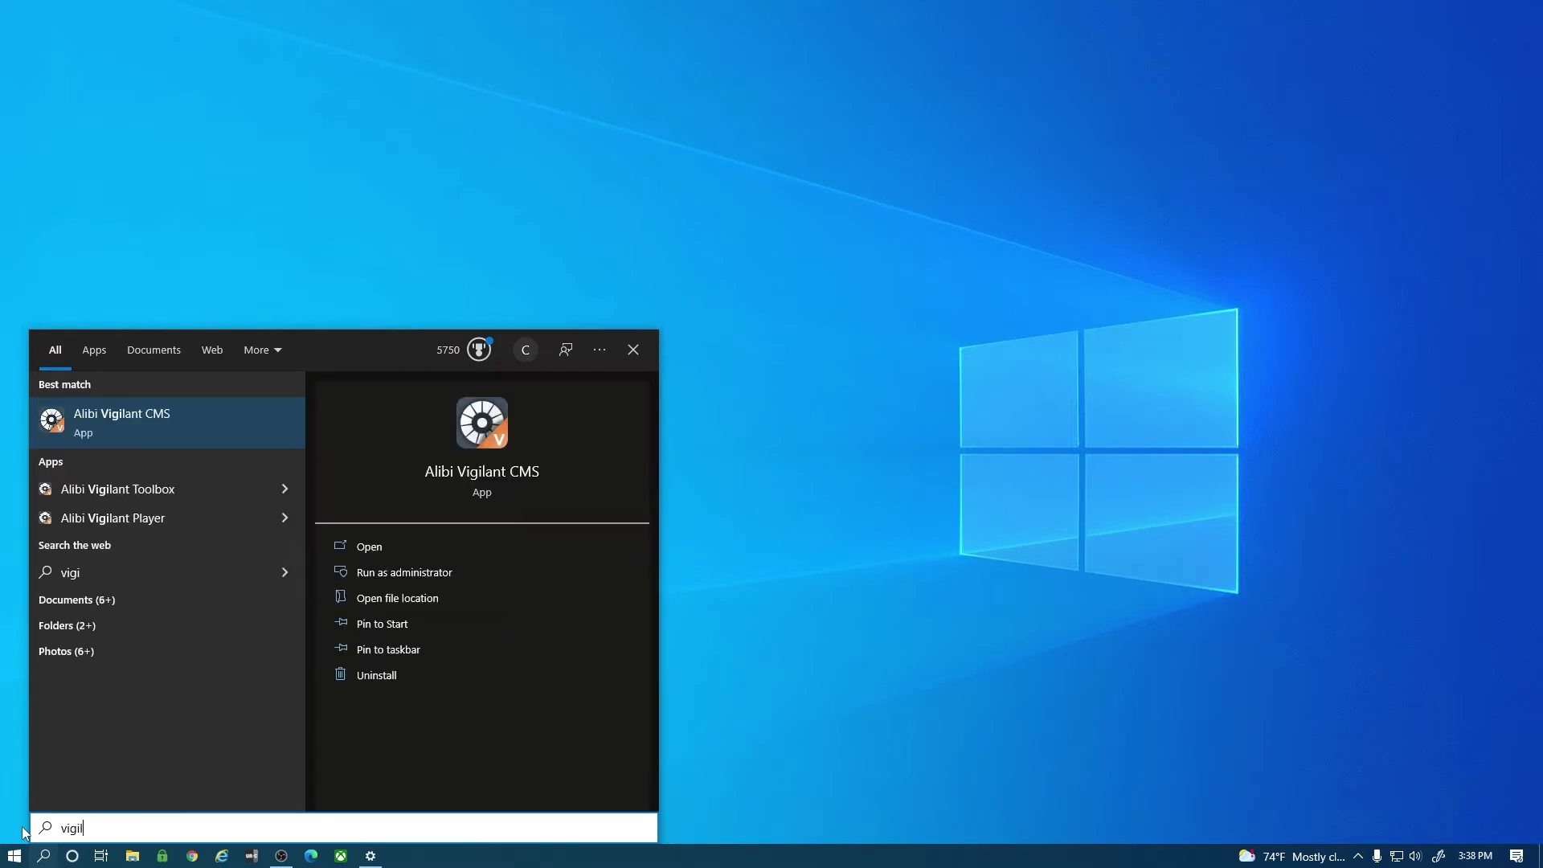
key("Return")
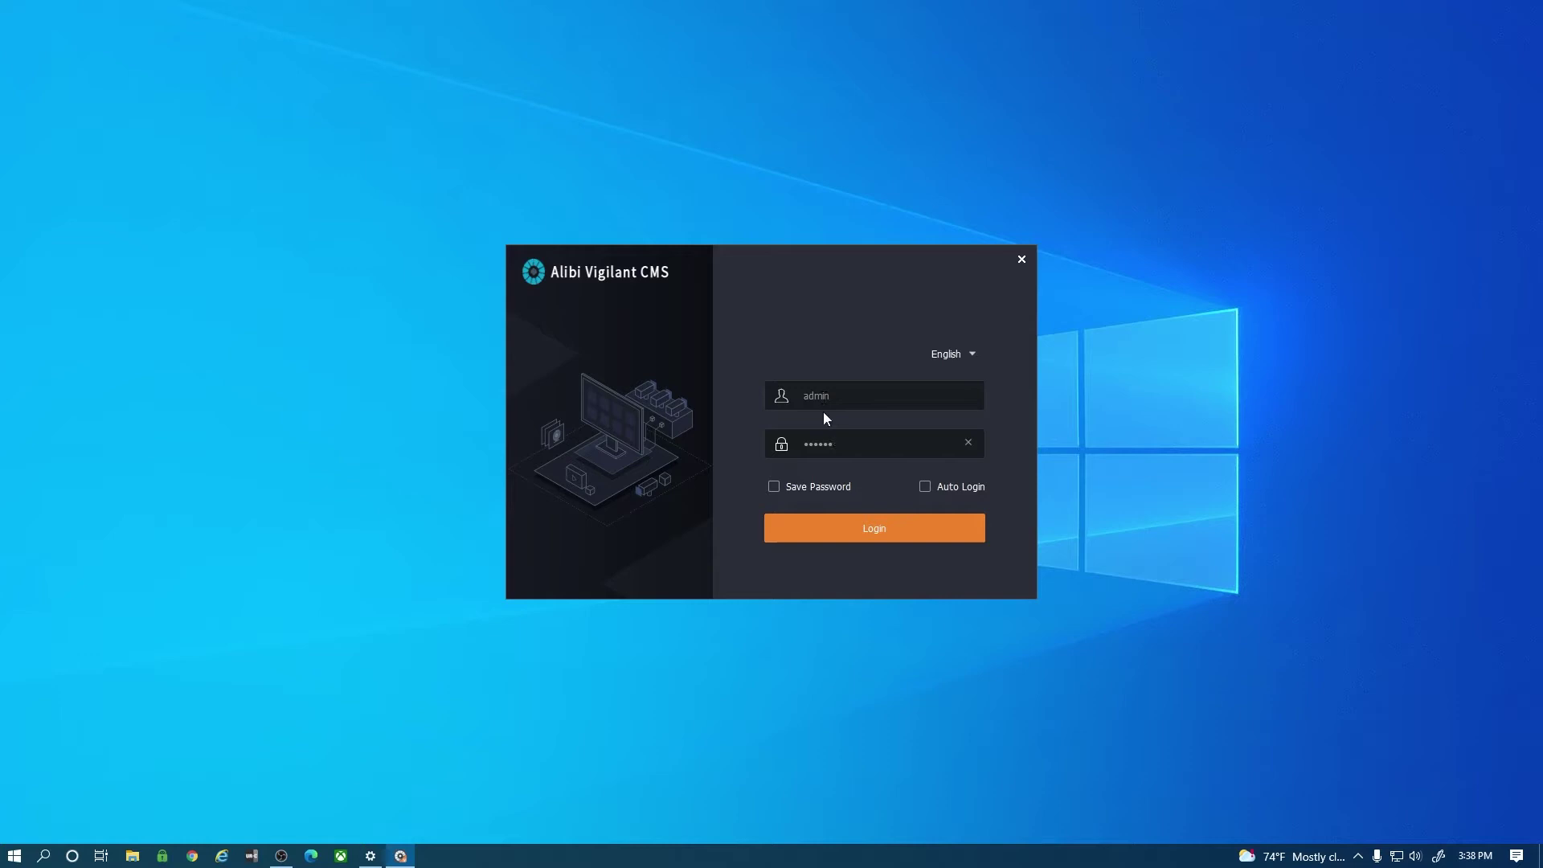
left_click(844, 528)
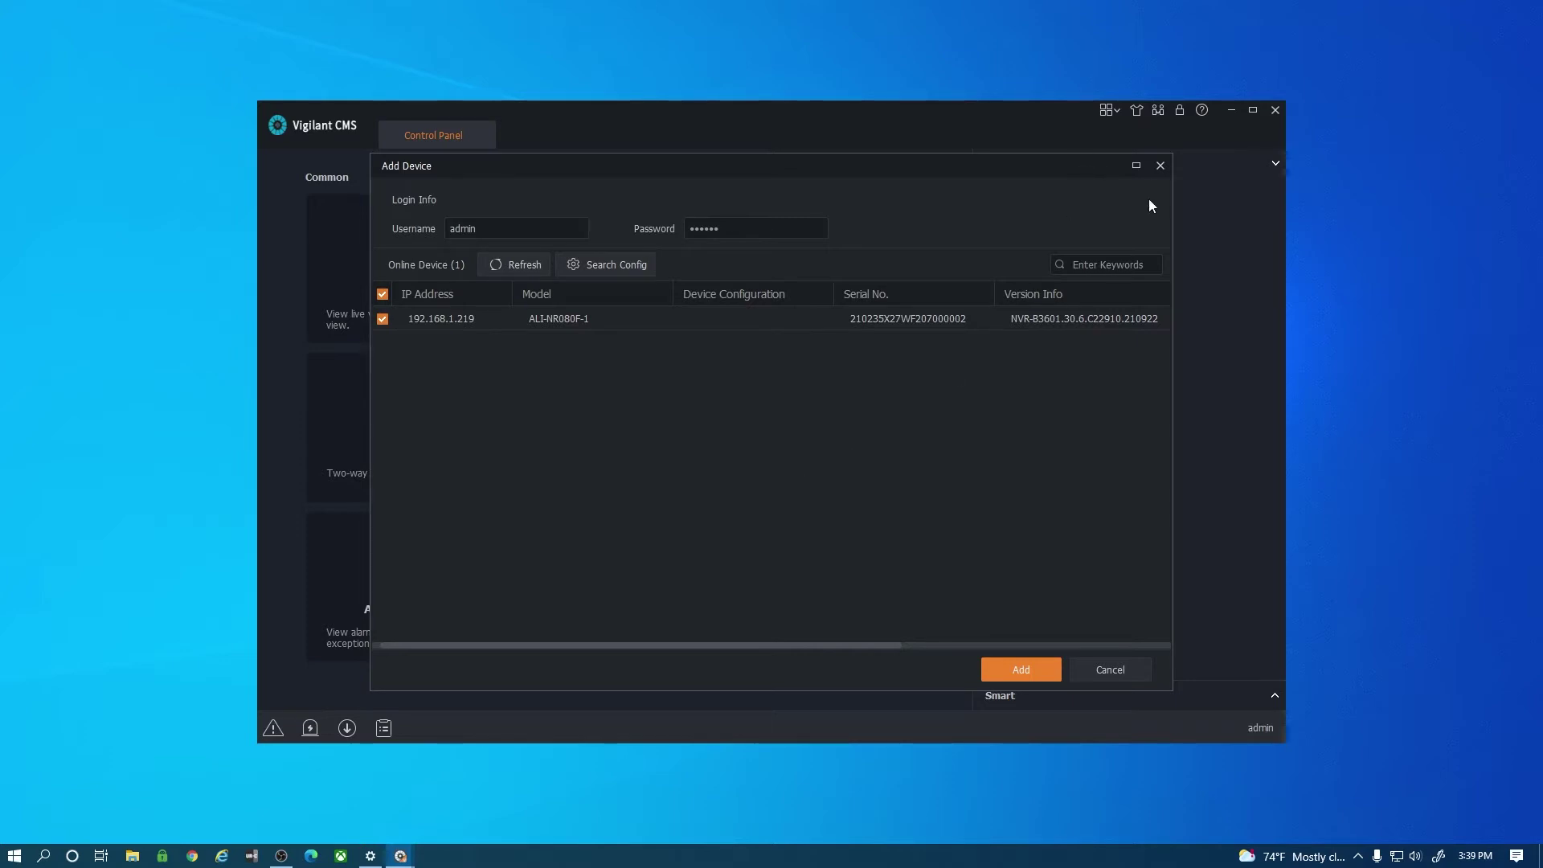
left_click(1160, 165)
left_click(1251, 110)
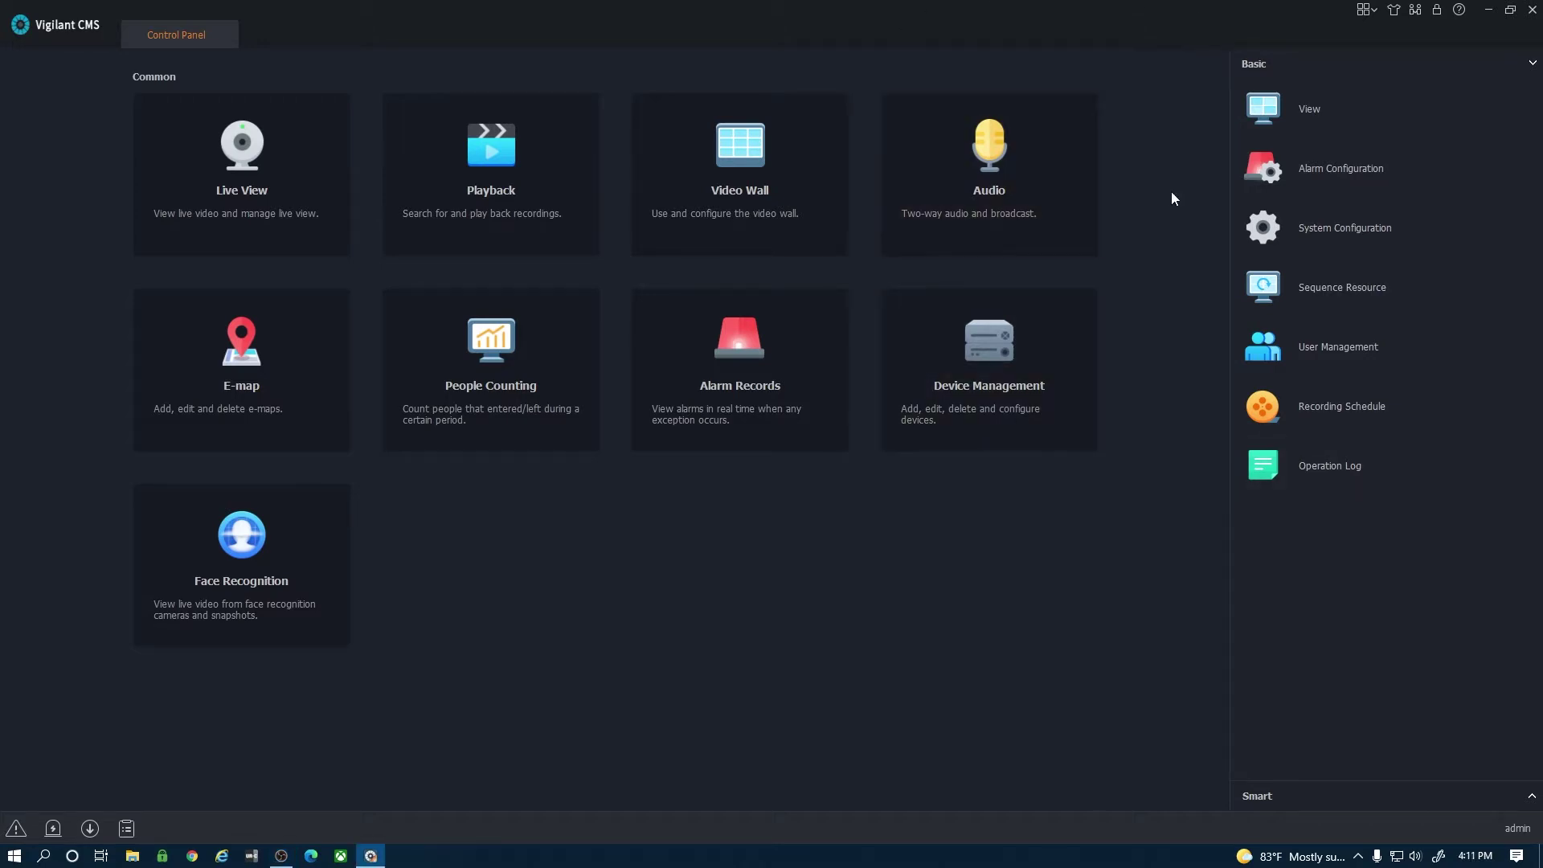
left_click(1363, 10)
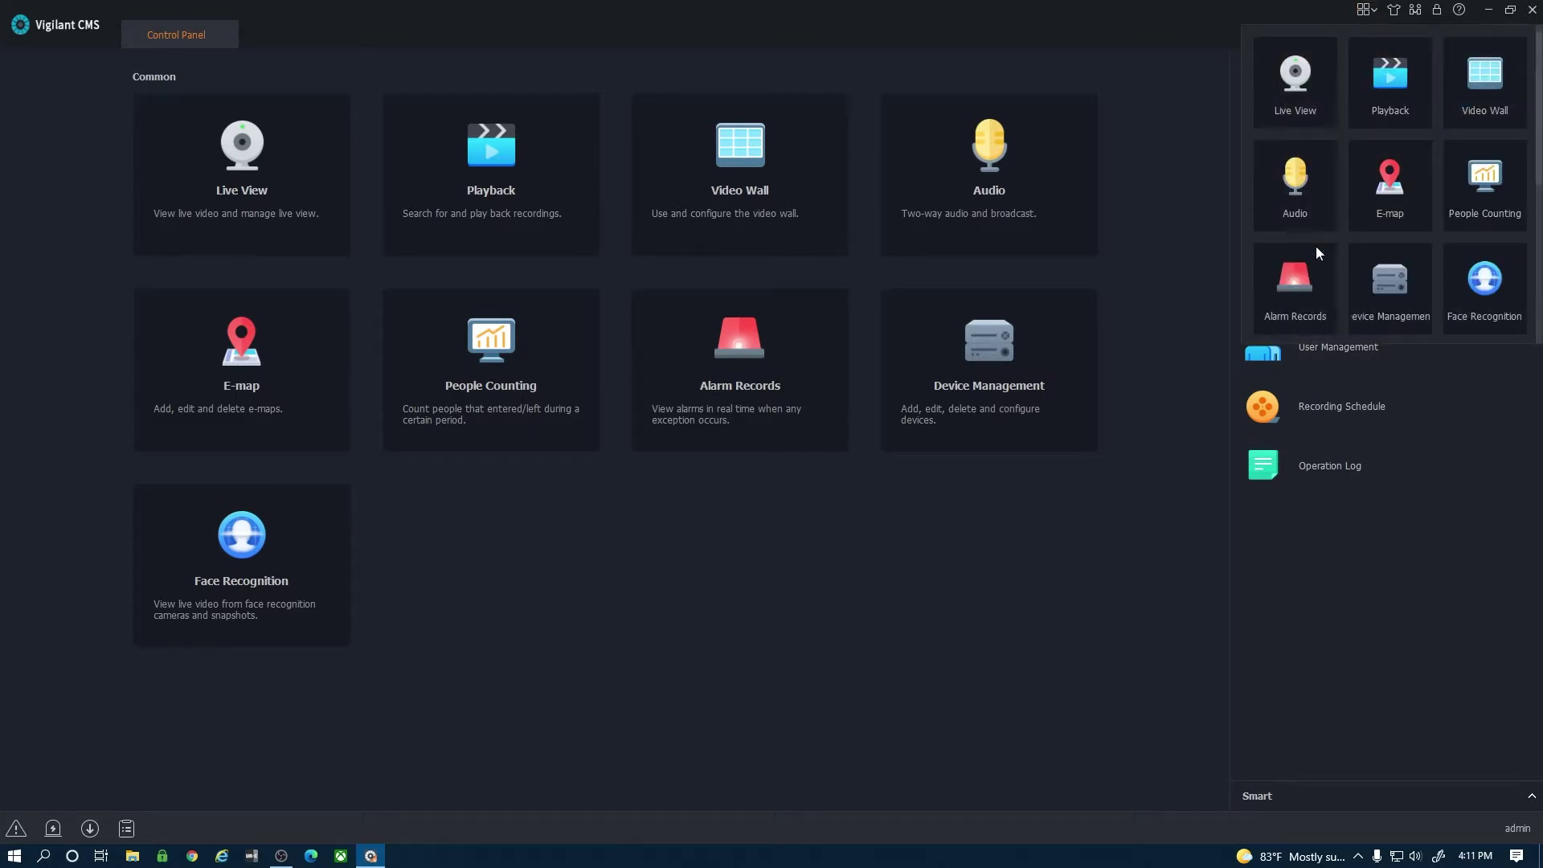
left_click(1395, 11)
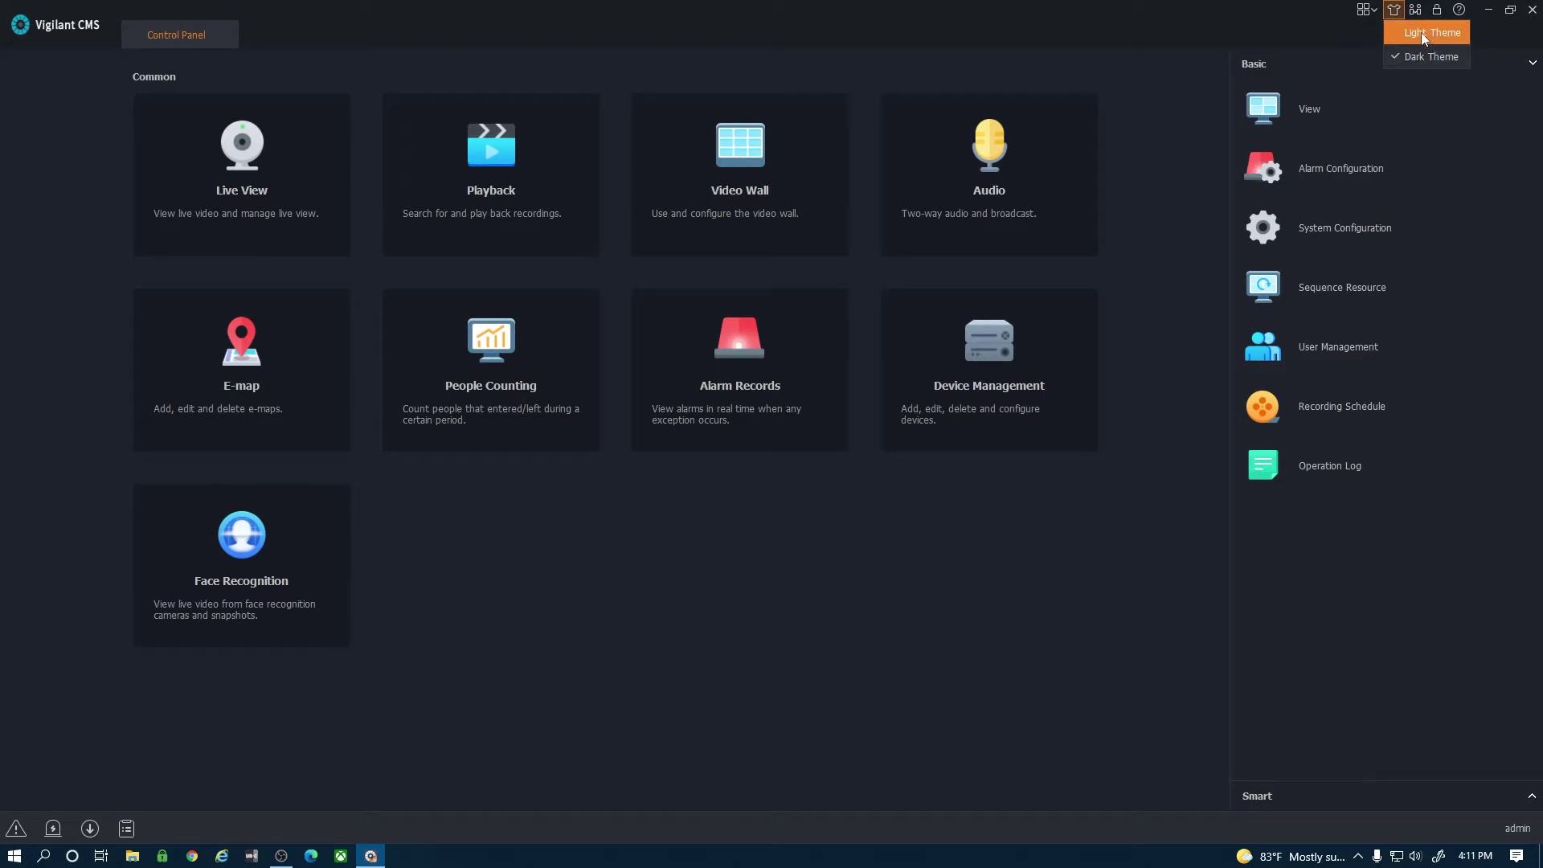
left_click(1421, 36)
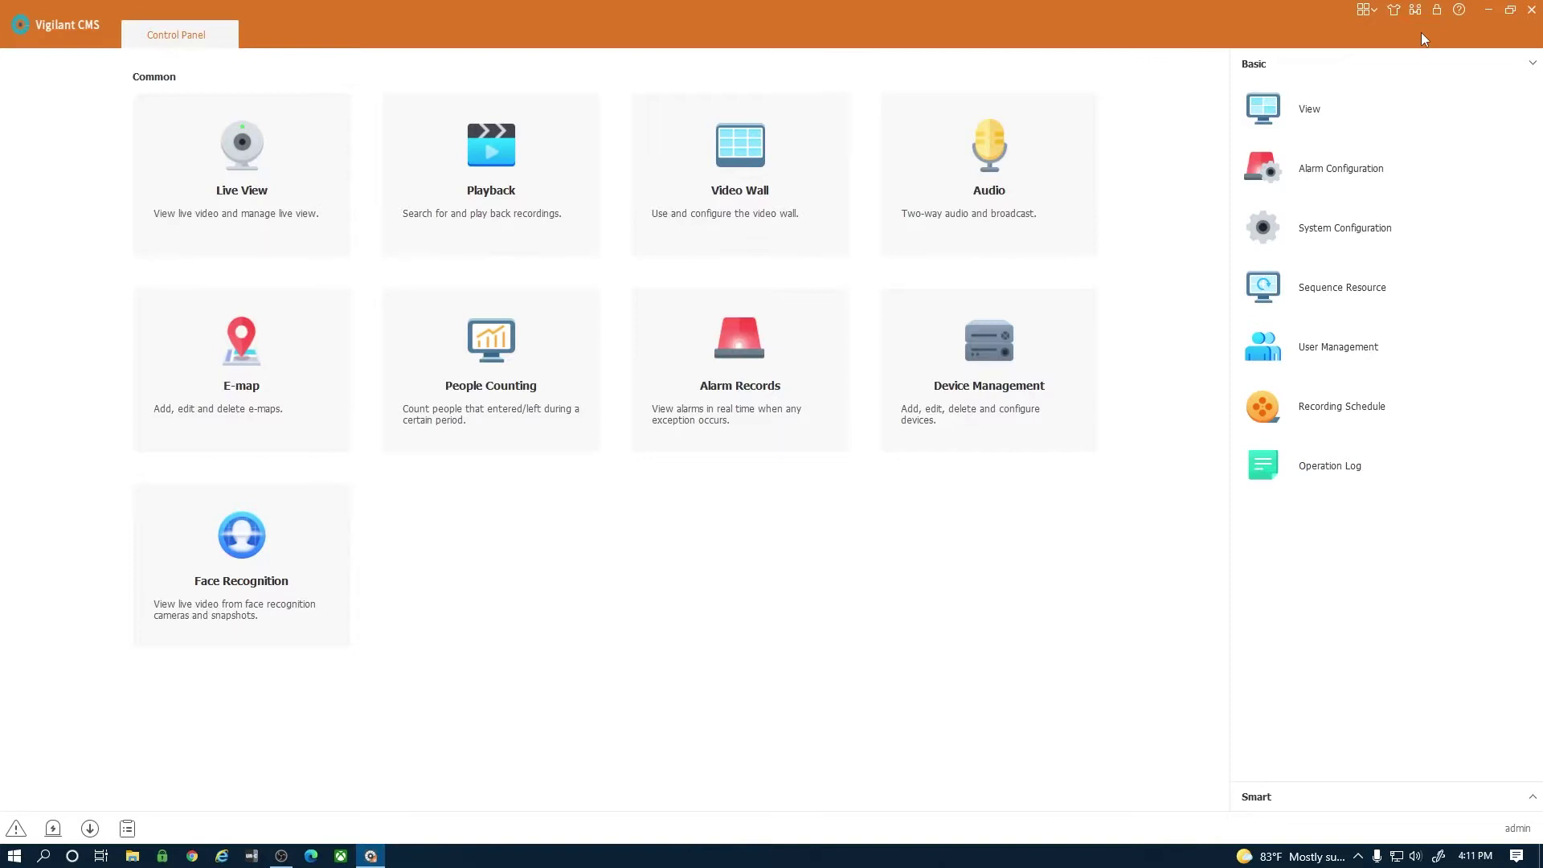
left_click(1396, 14)
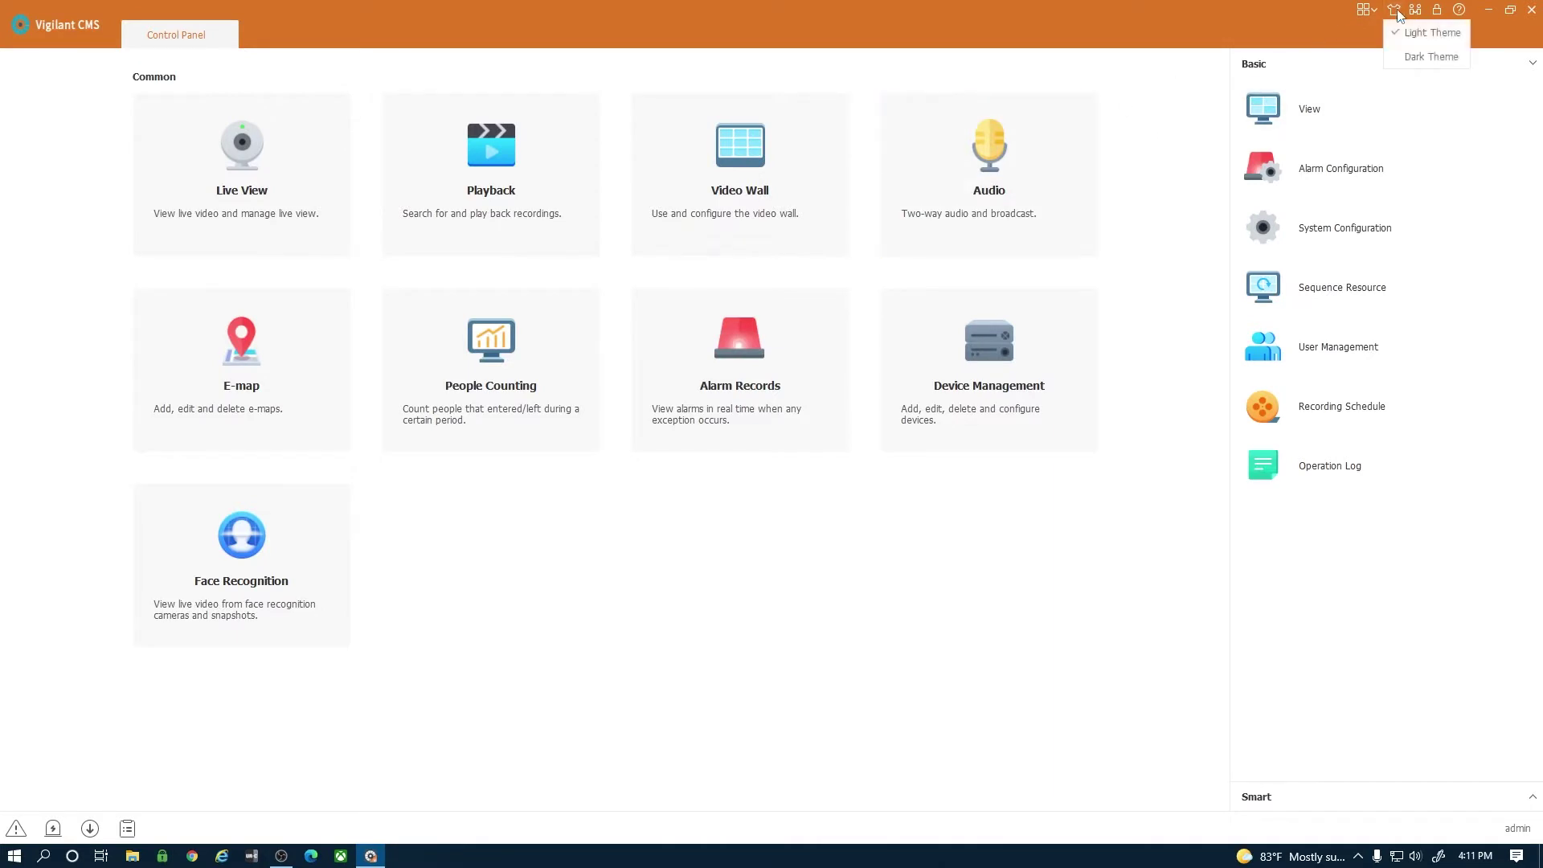
left_click(1408, 58)
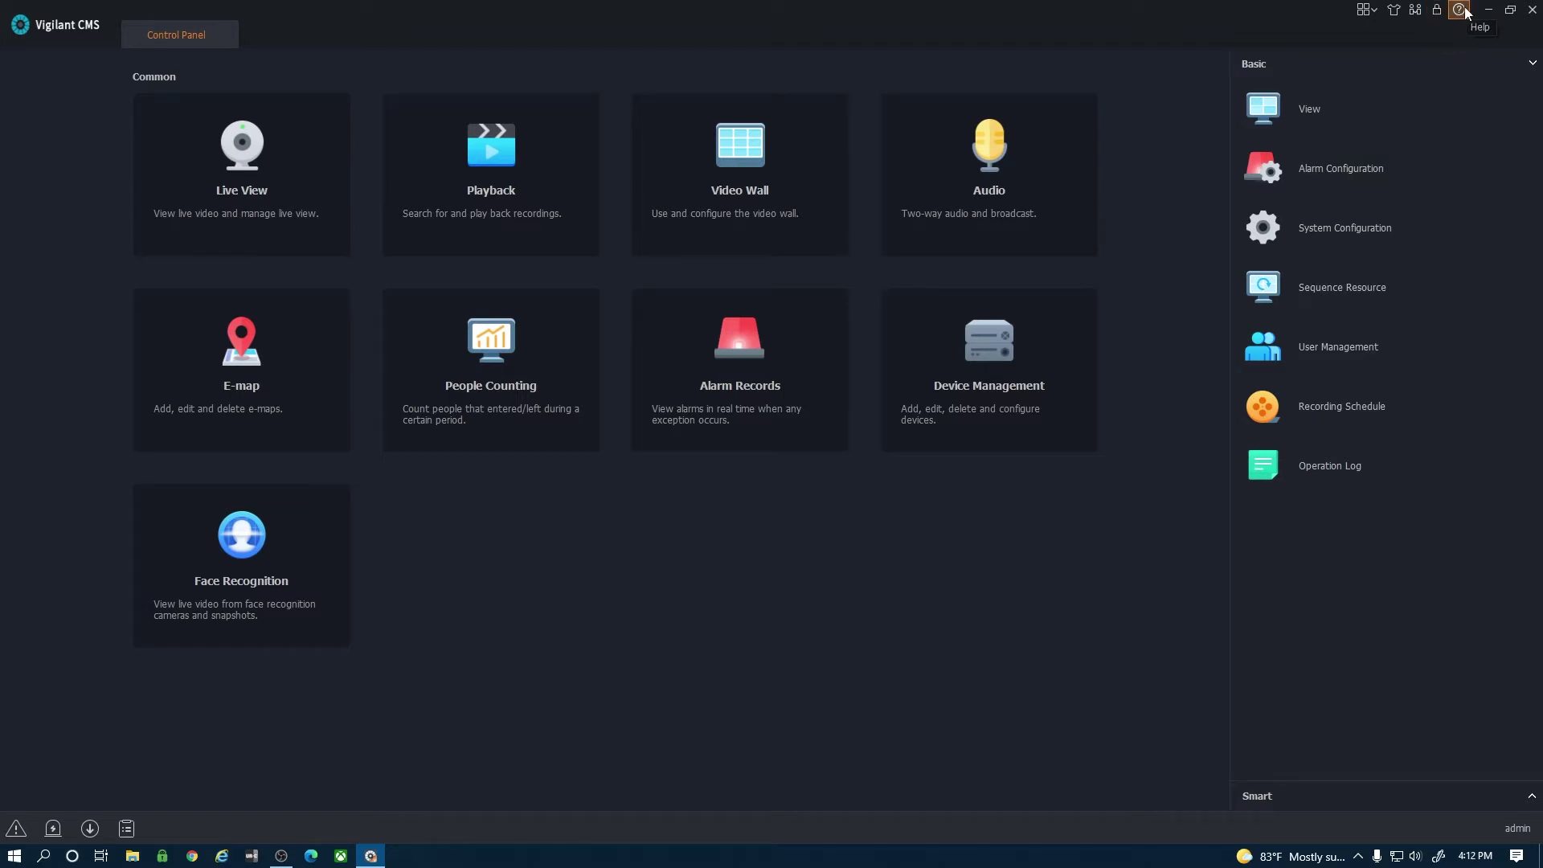
left_click(1460, 10)
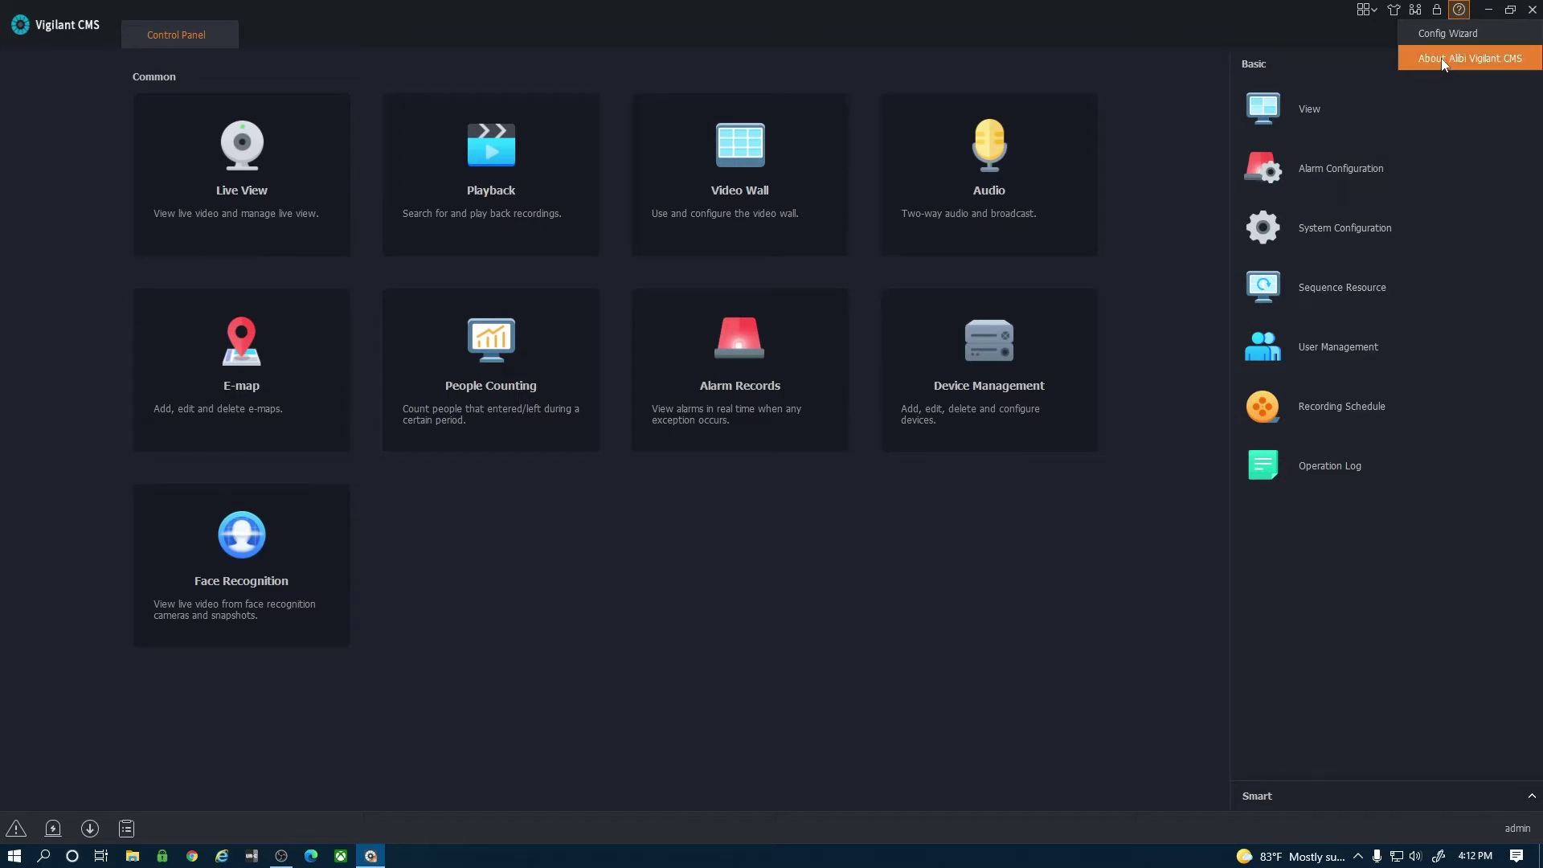
left_click(1178, 336)
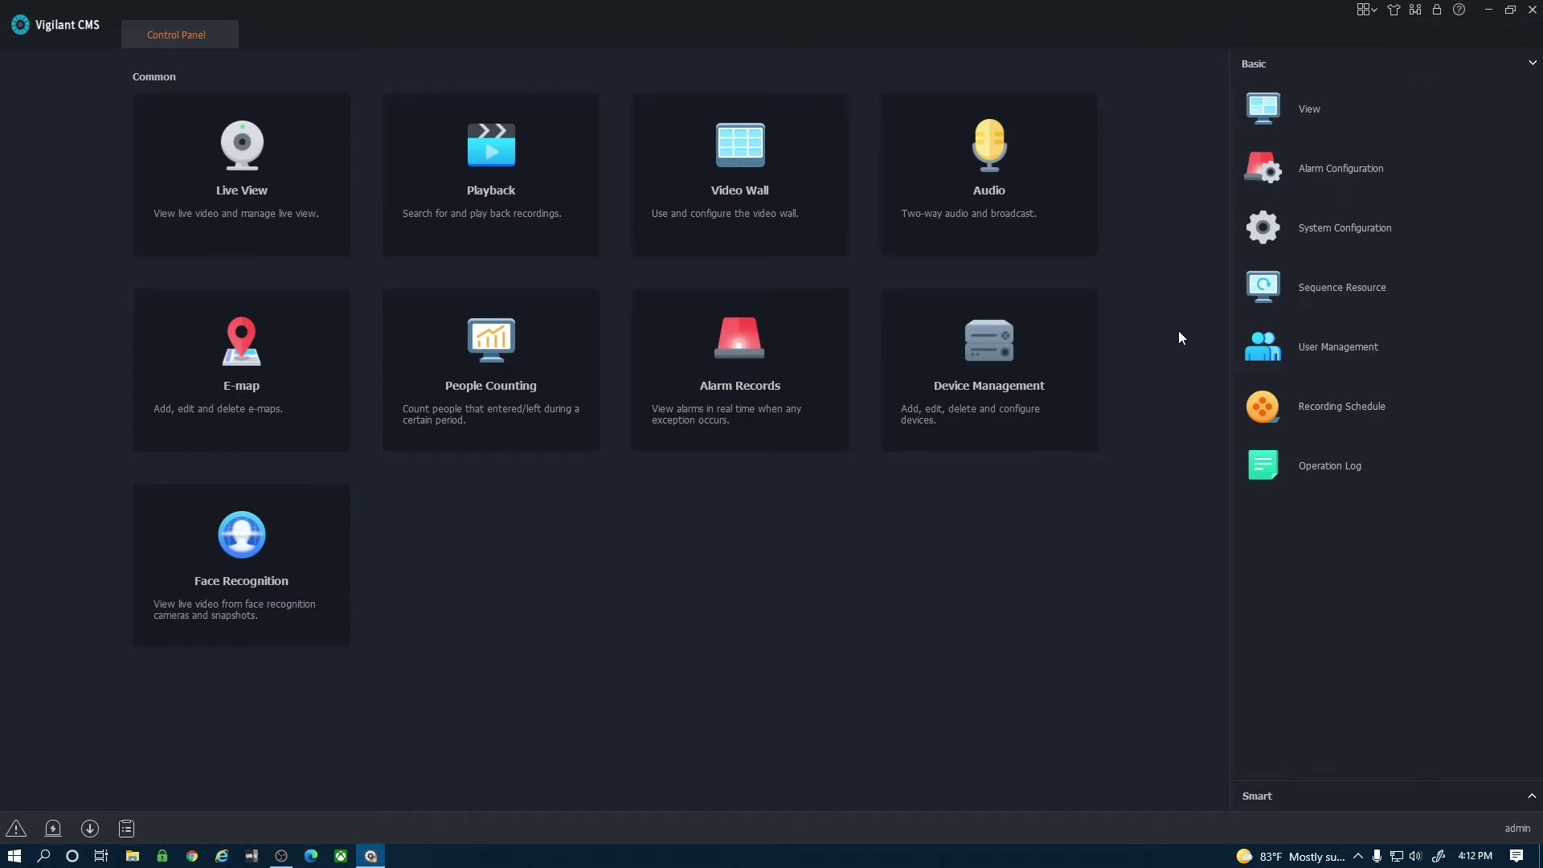
left_click(1330, 347)
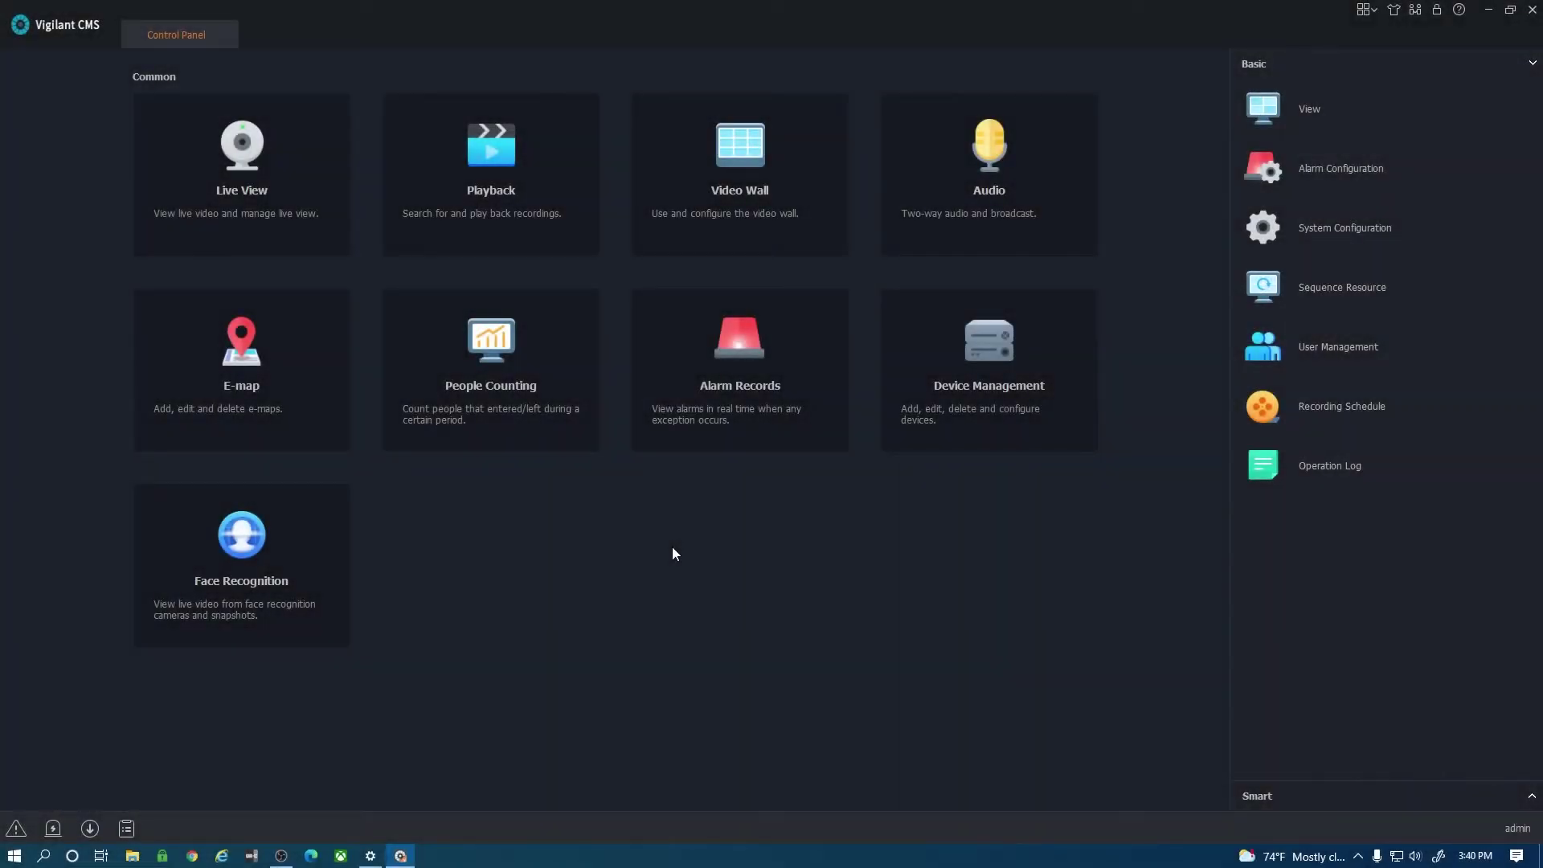
In Device Management, add the discovered online recorder 192.168.1.219 to the managed devices.
left_click(894, 424)
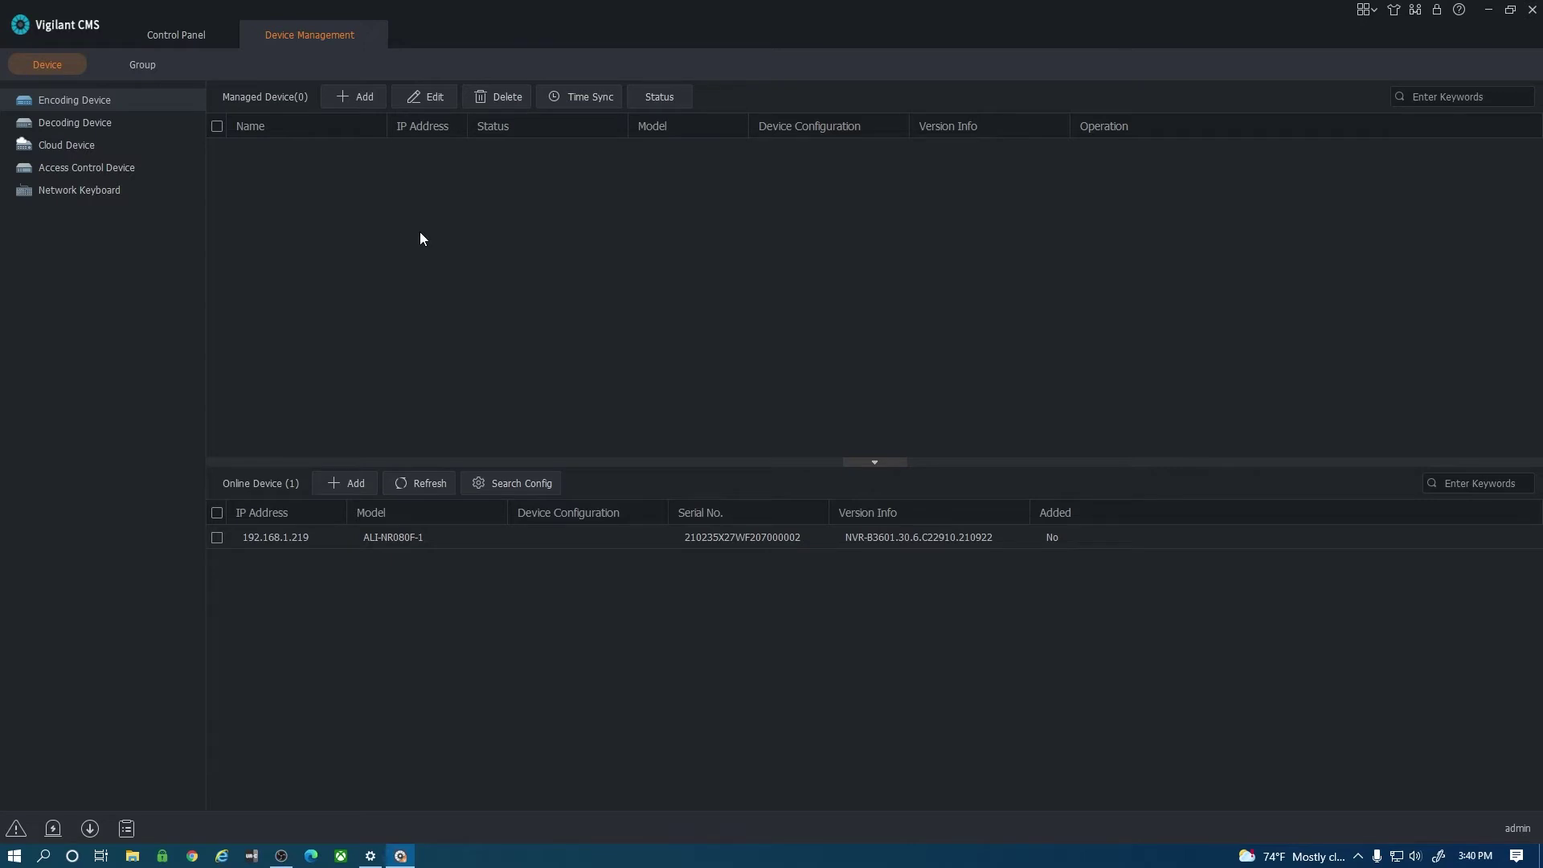
left_click(217, 537)
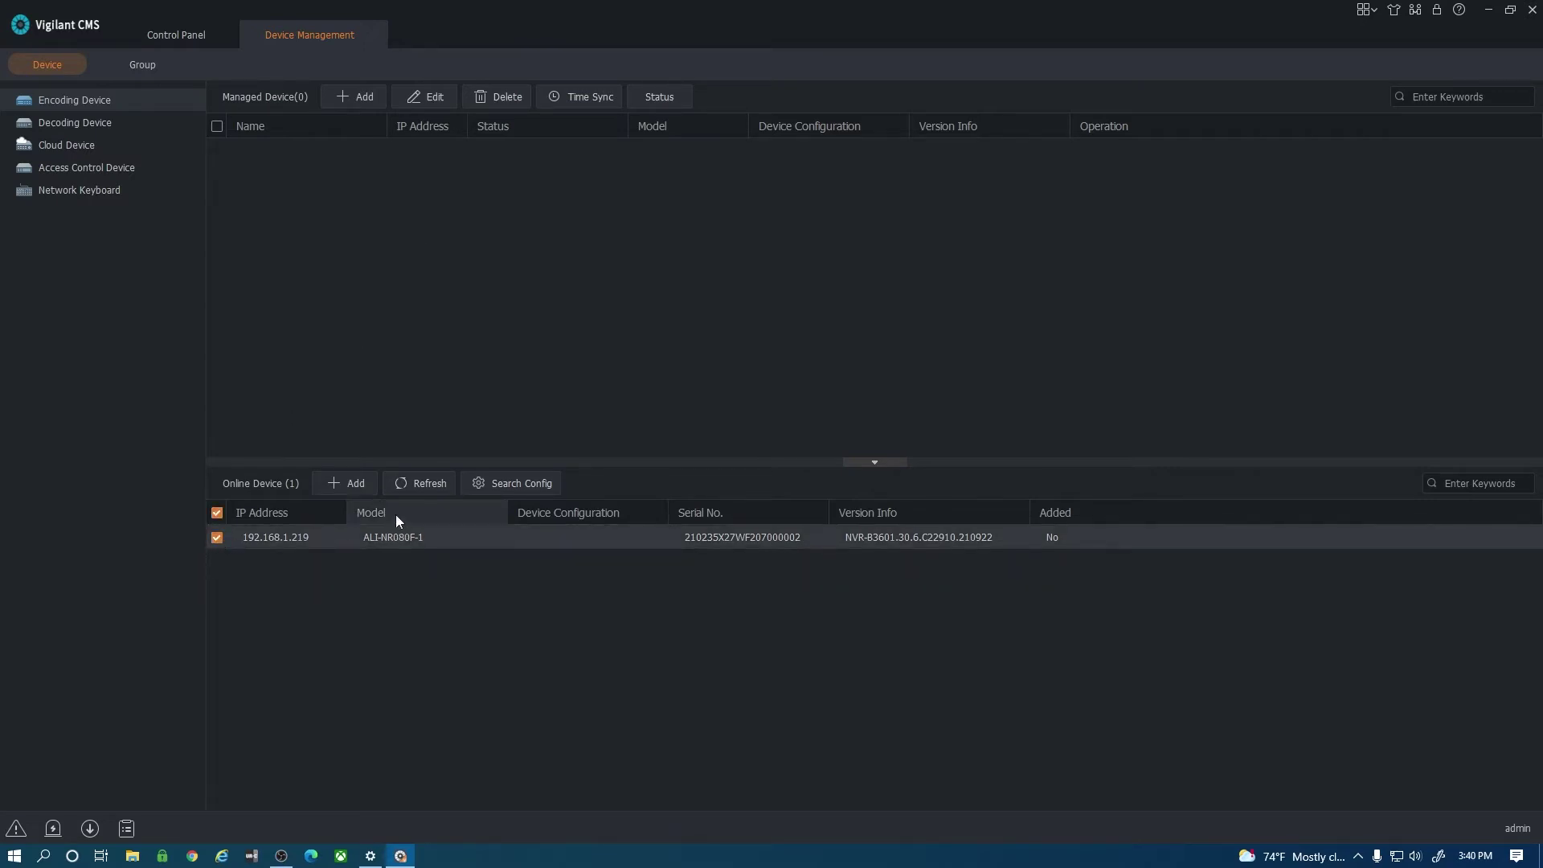
left_click(357, 485)
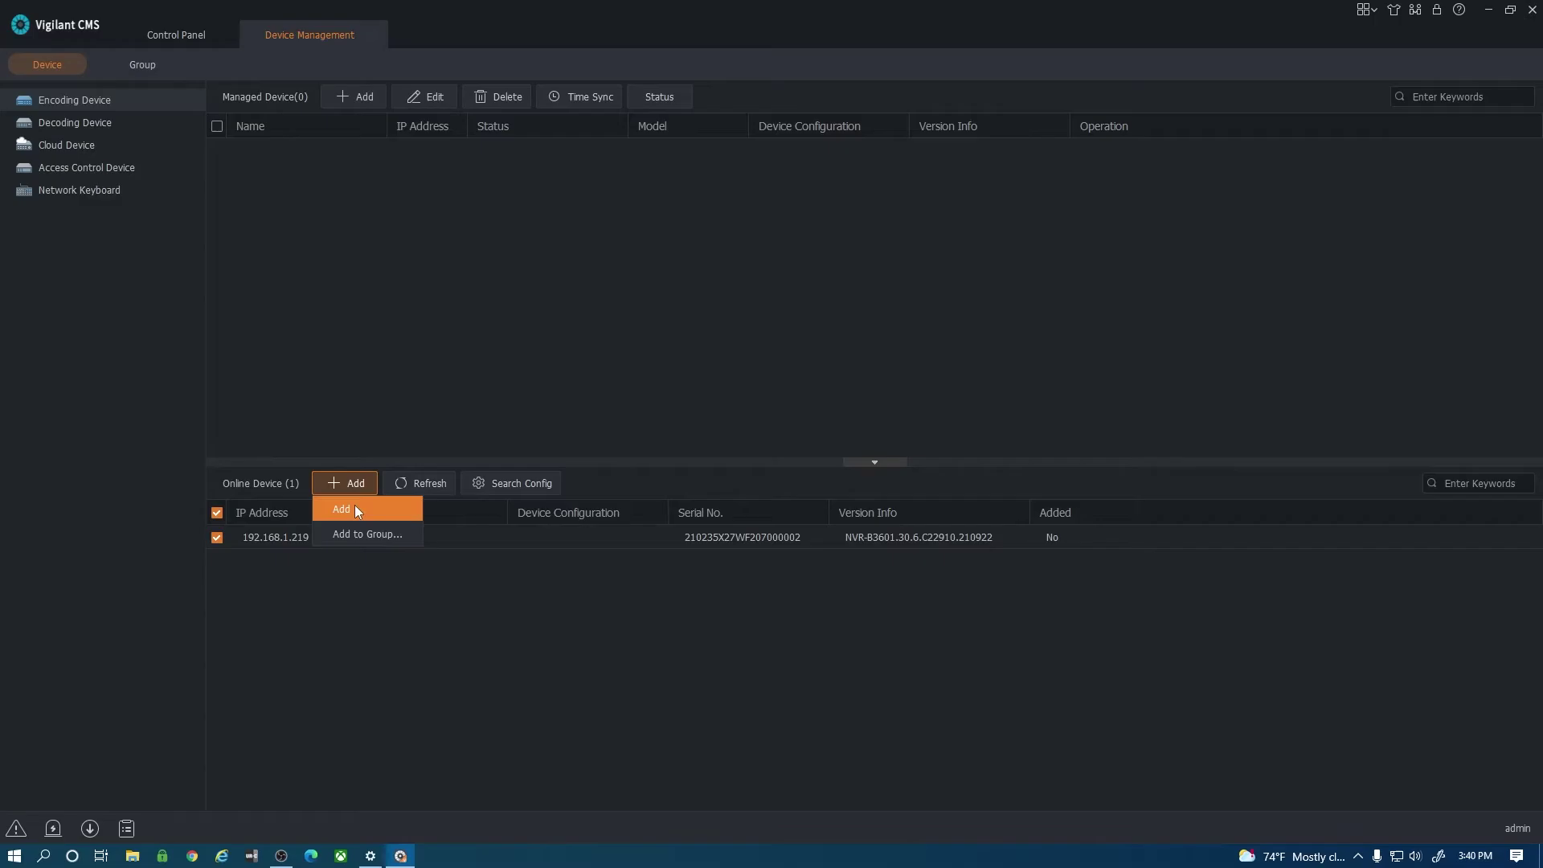
left_click(354, 504)
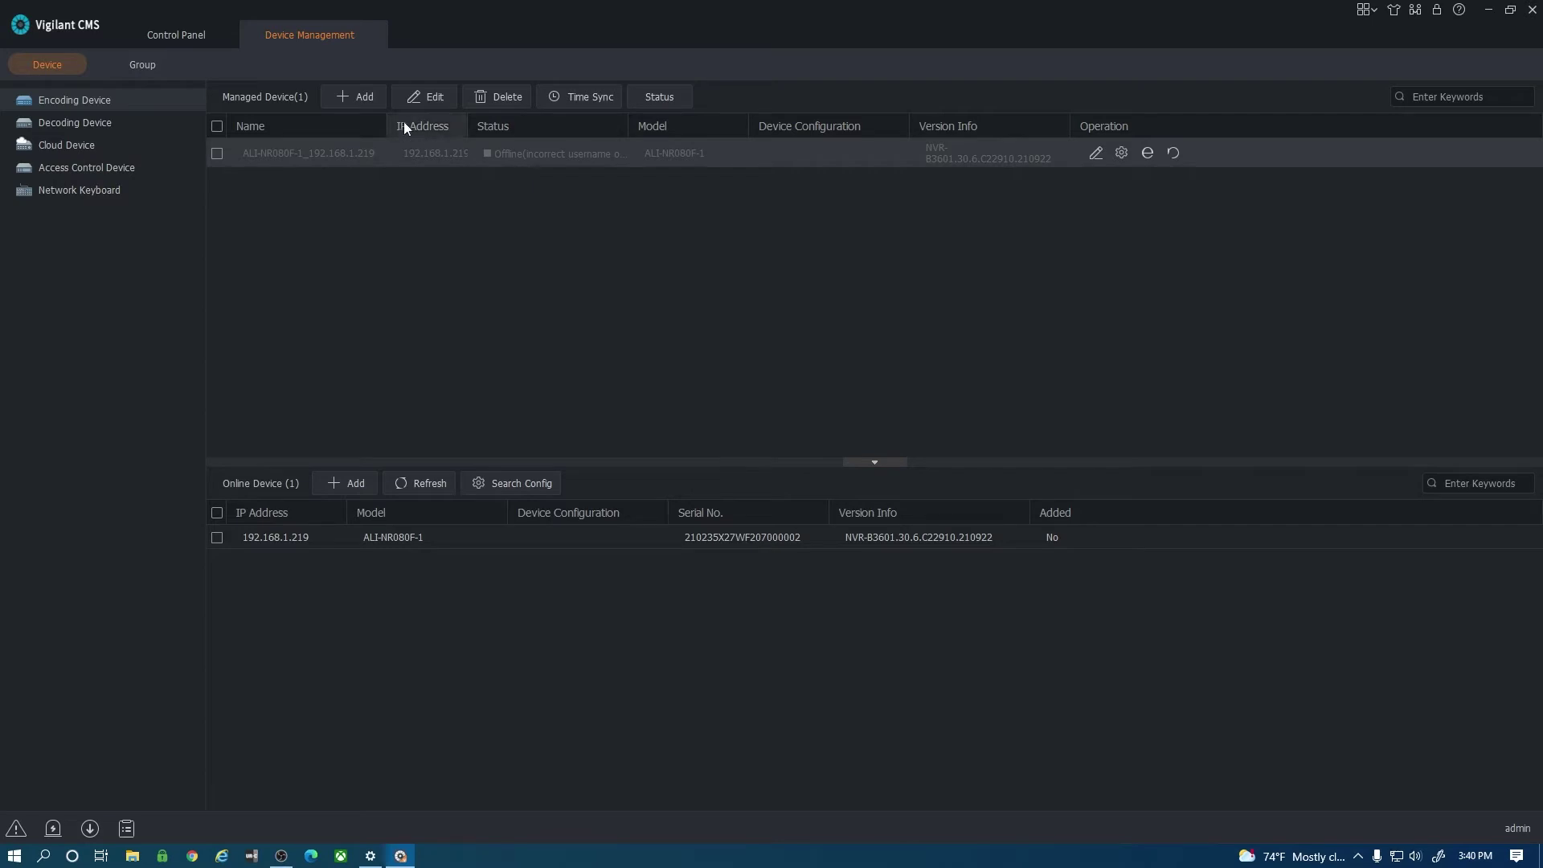
Edit the ALI-NR080F-1 device info, replacing its login password so it connects Online.
left_click(532, 155)
left_click(429, 98)
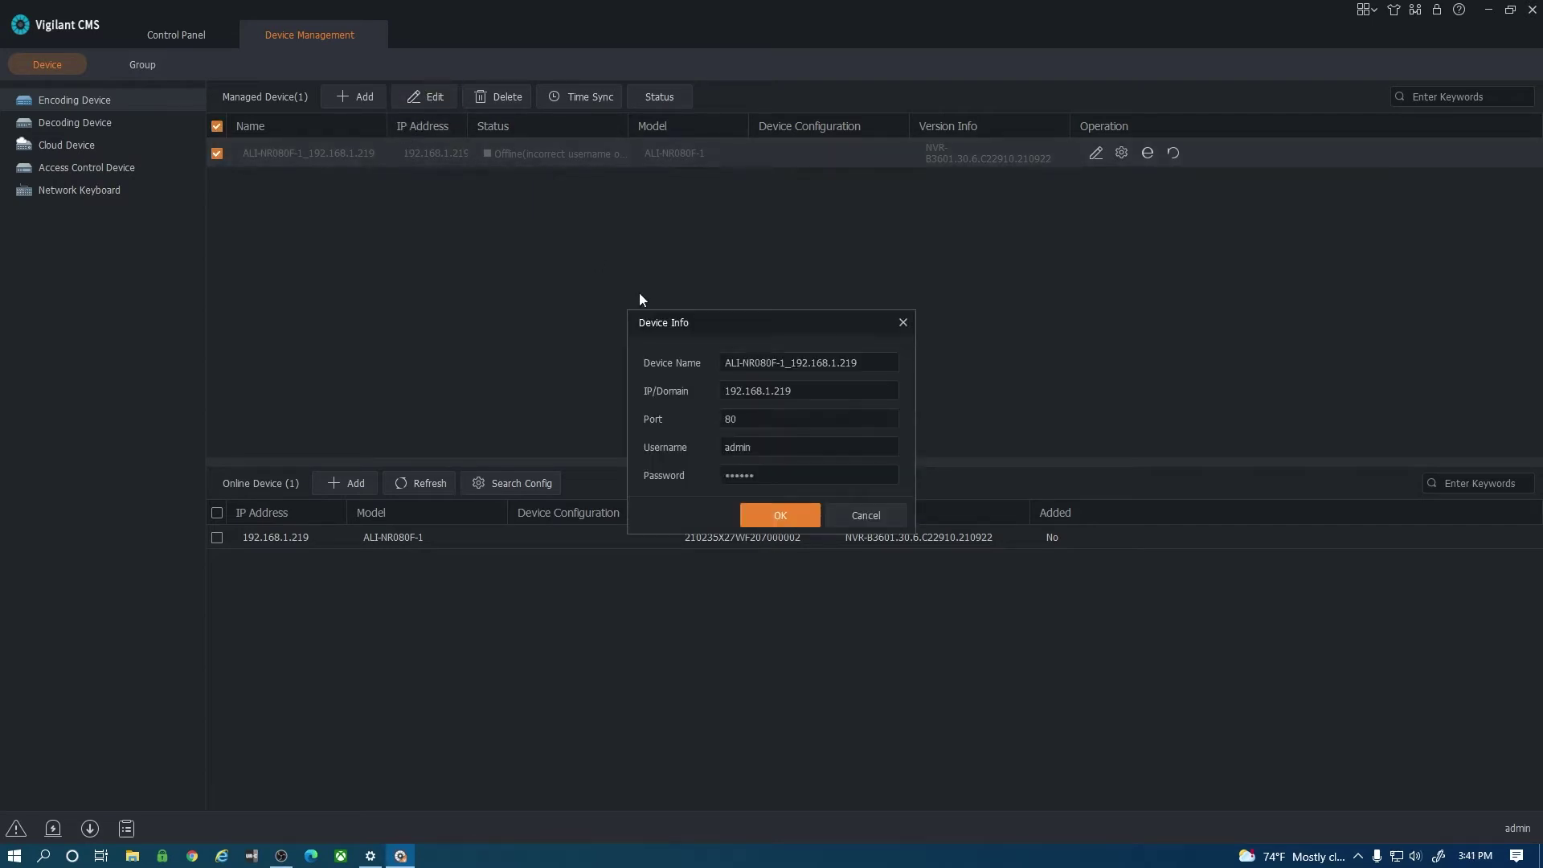
left_click(771, 474)
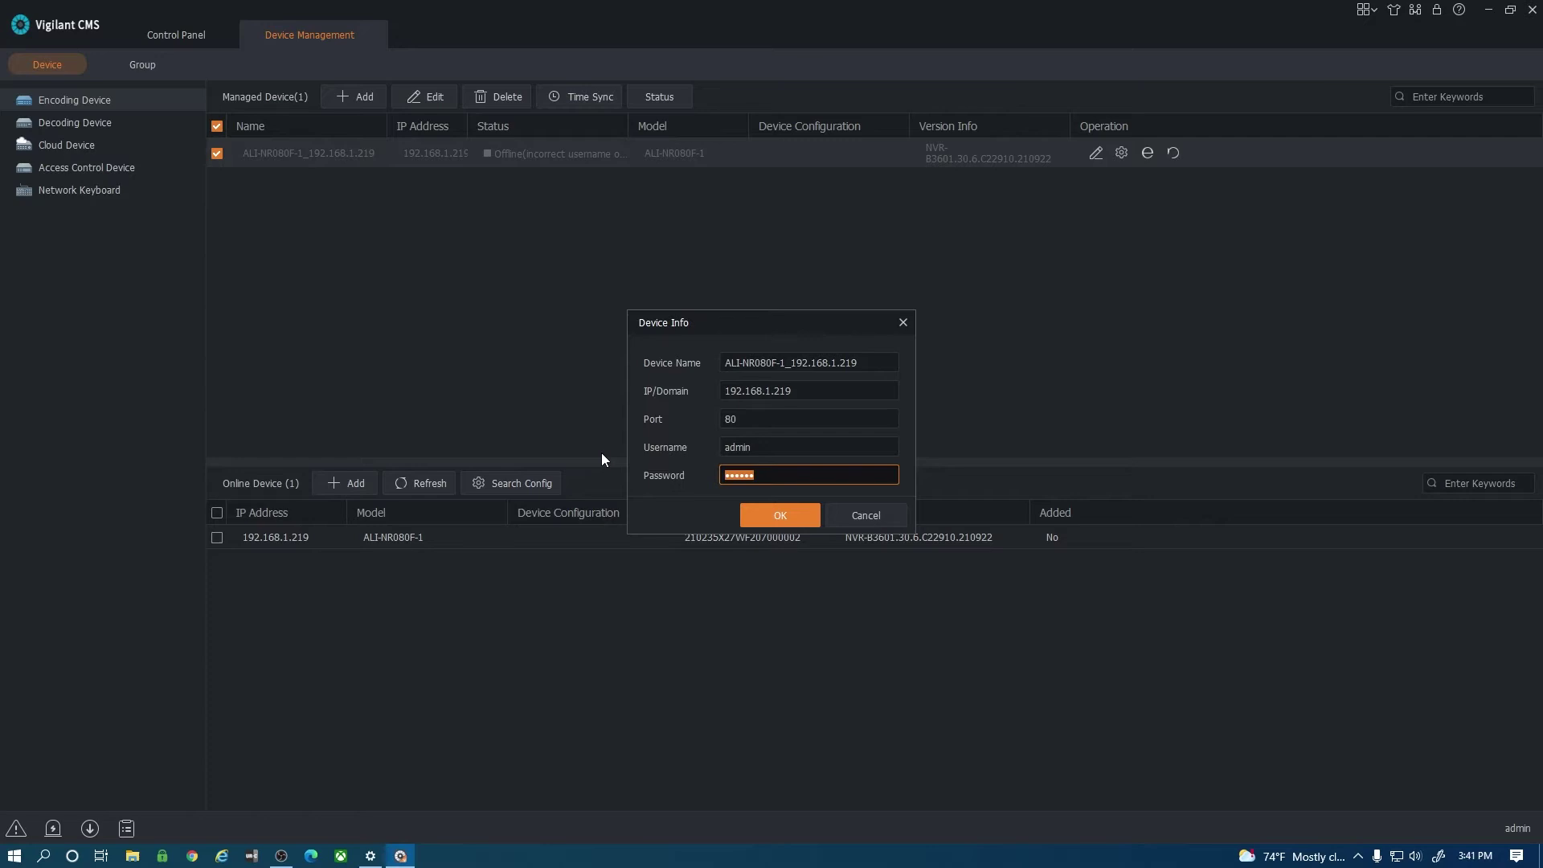
type("••••••••")
key("Return")
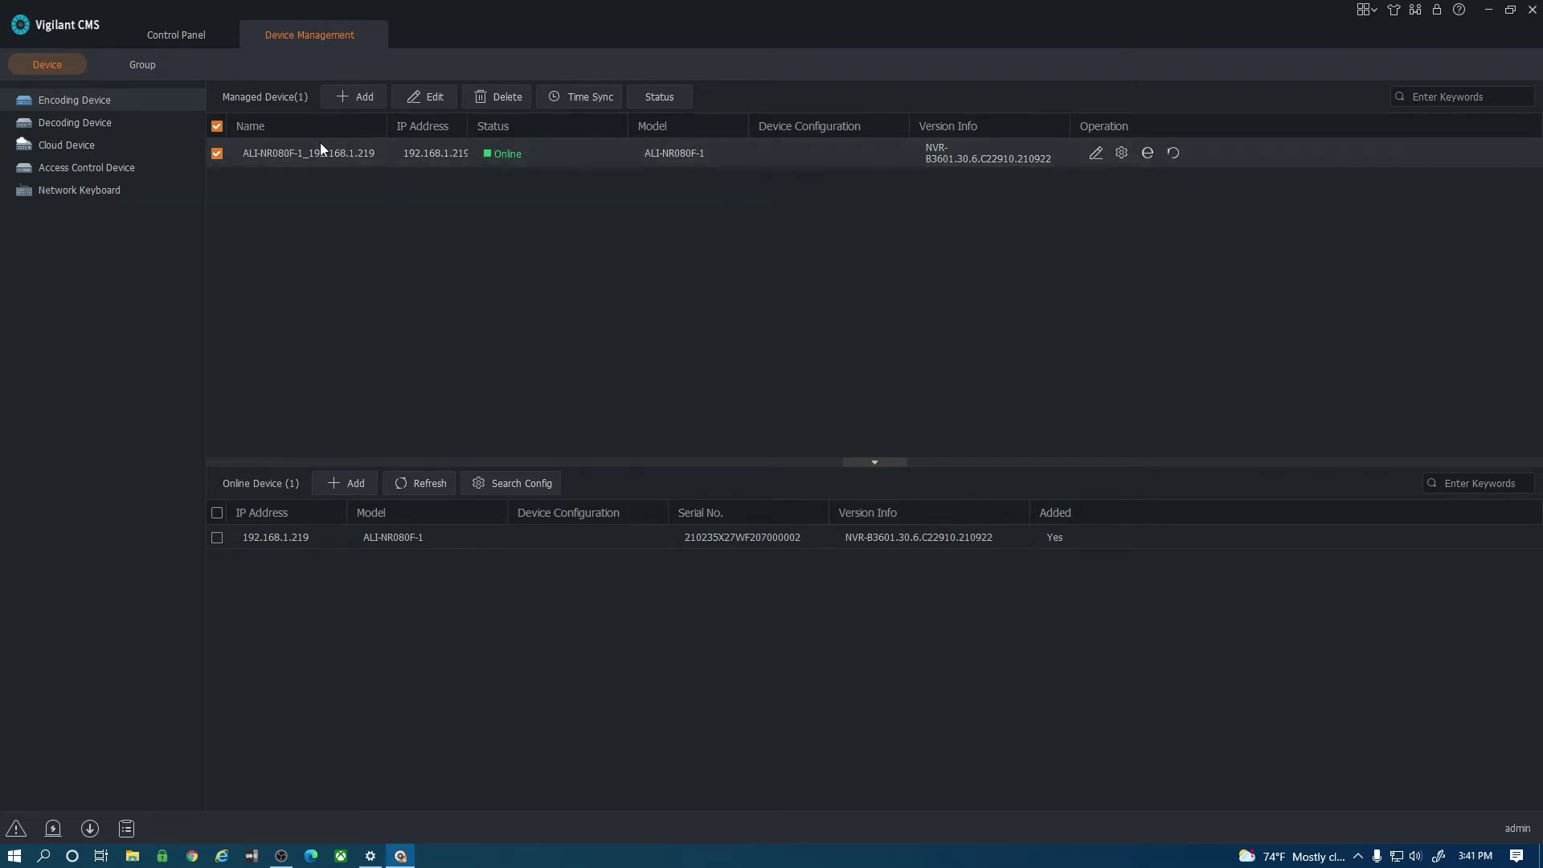
Delete the local ALI-NR080F-1 recorder, then log in to the cloud account with its e-mail and password.
left_click(486, 97)
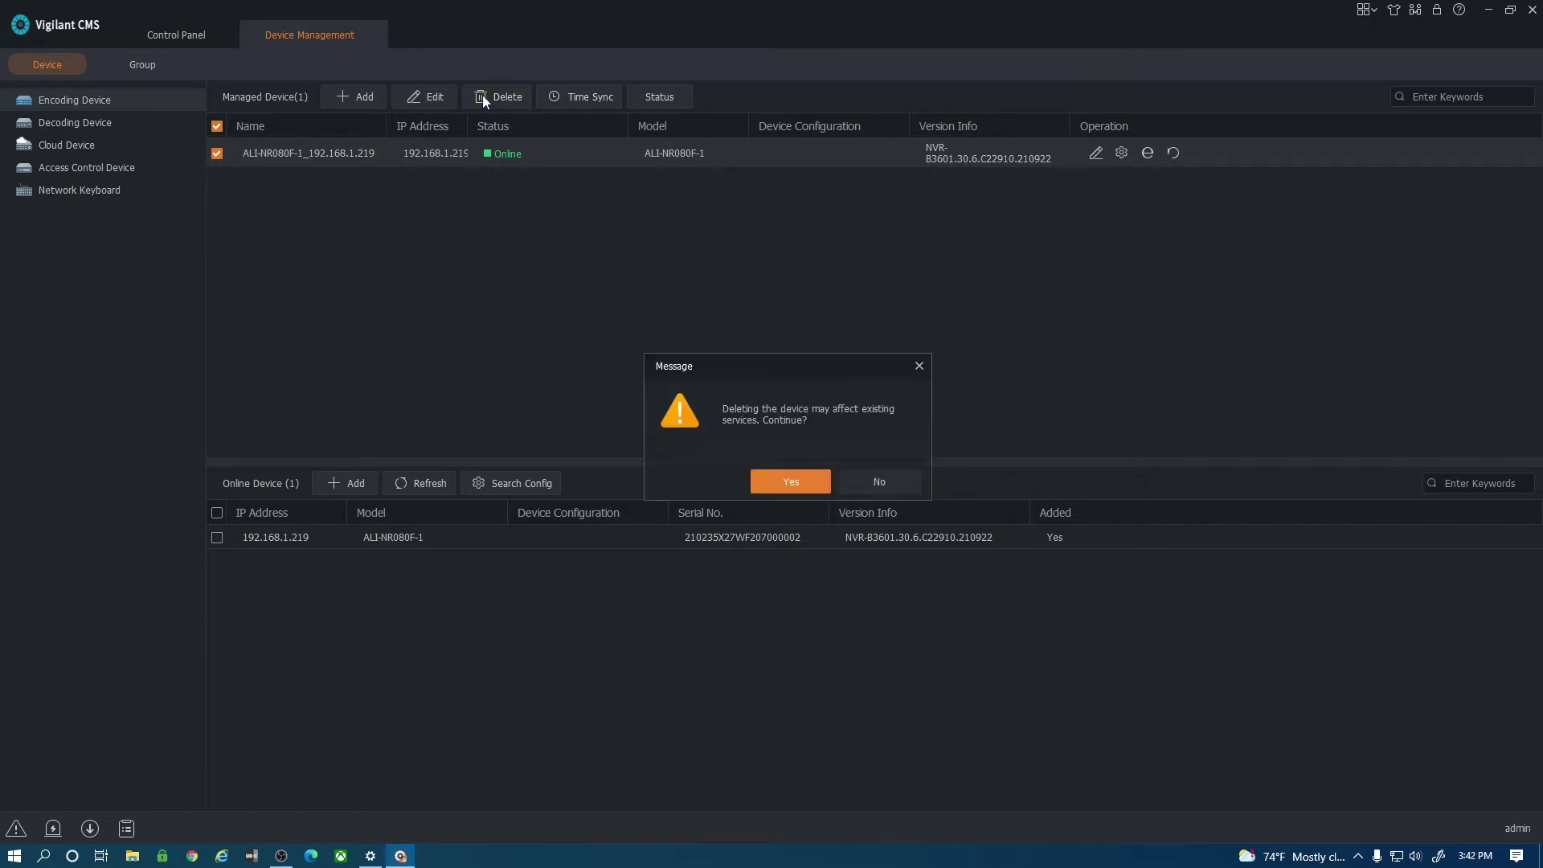
left_click(783, 480)
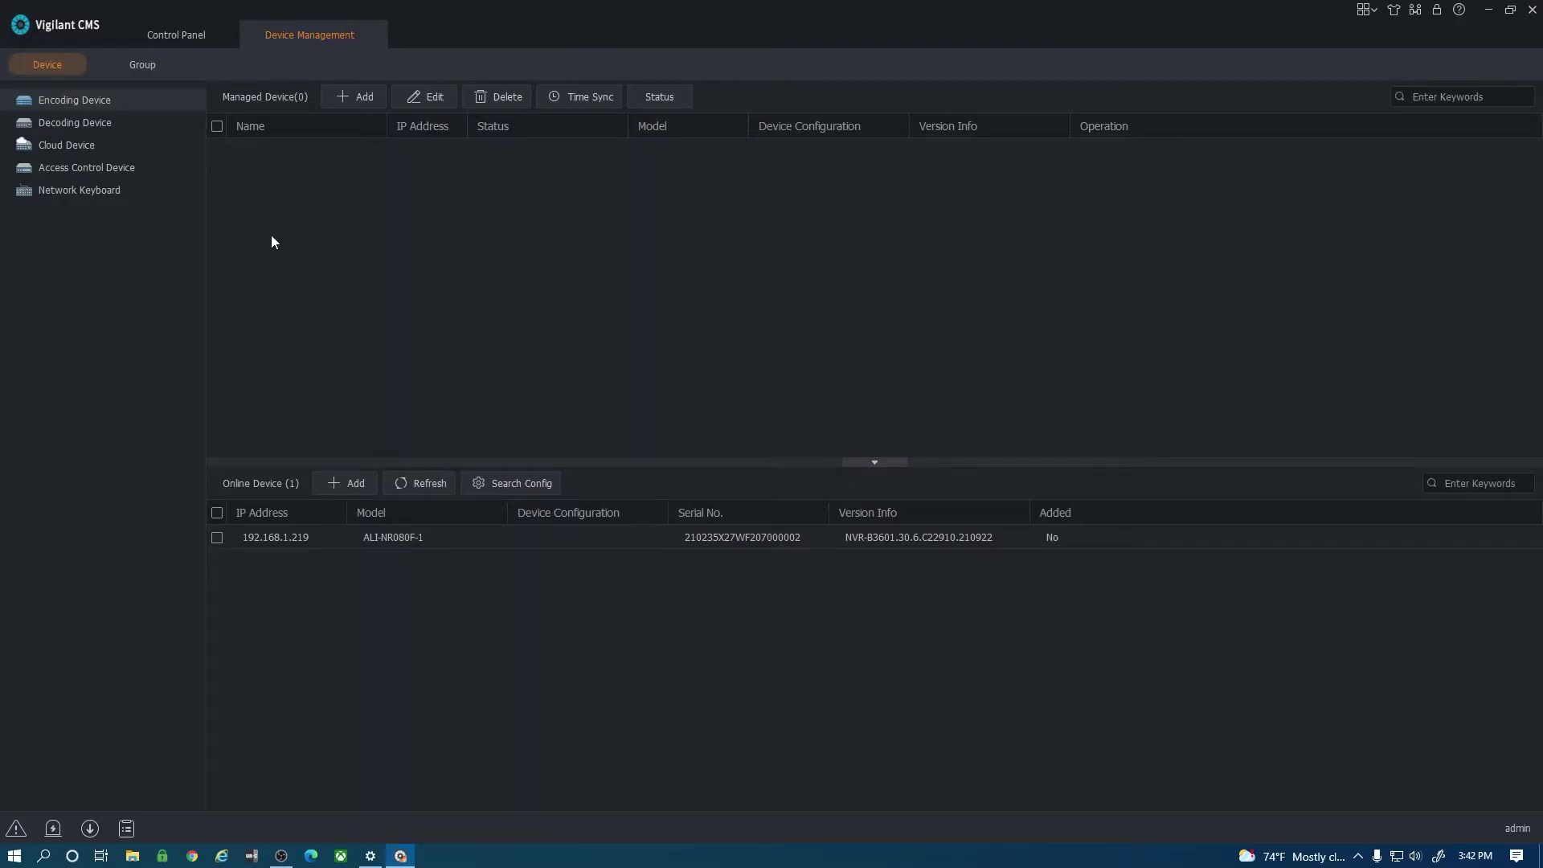
left_click(59, 144)
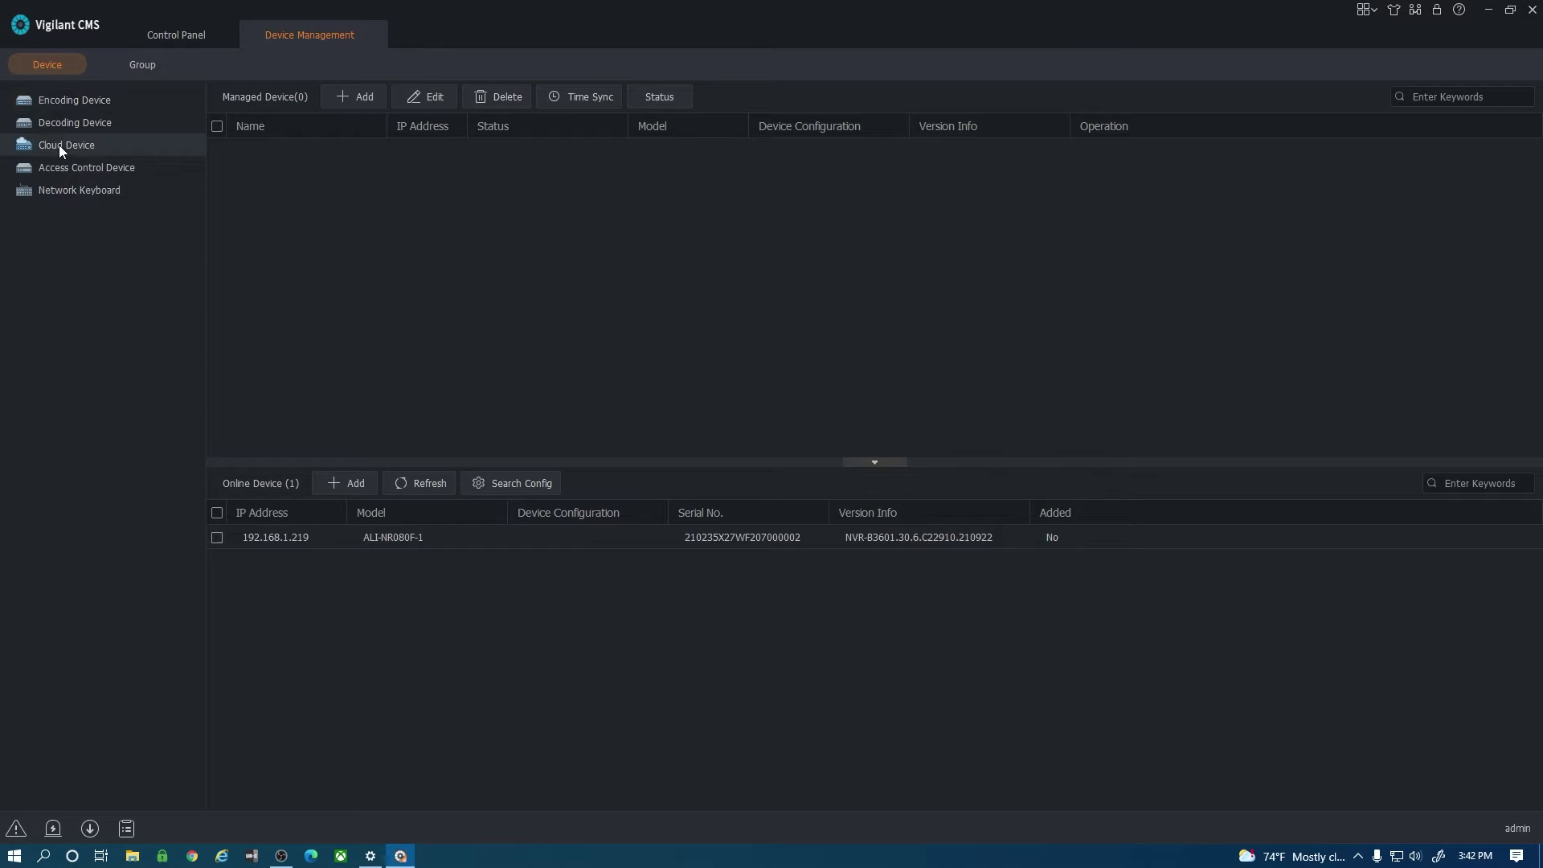
left_click(257, 109)
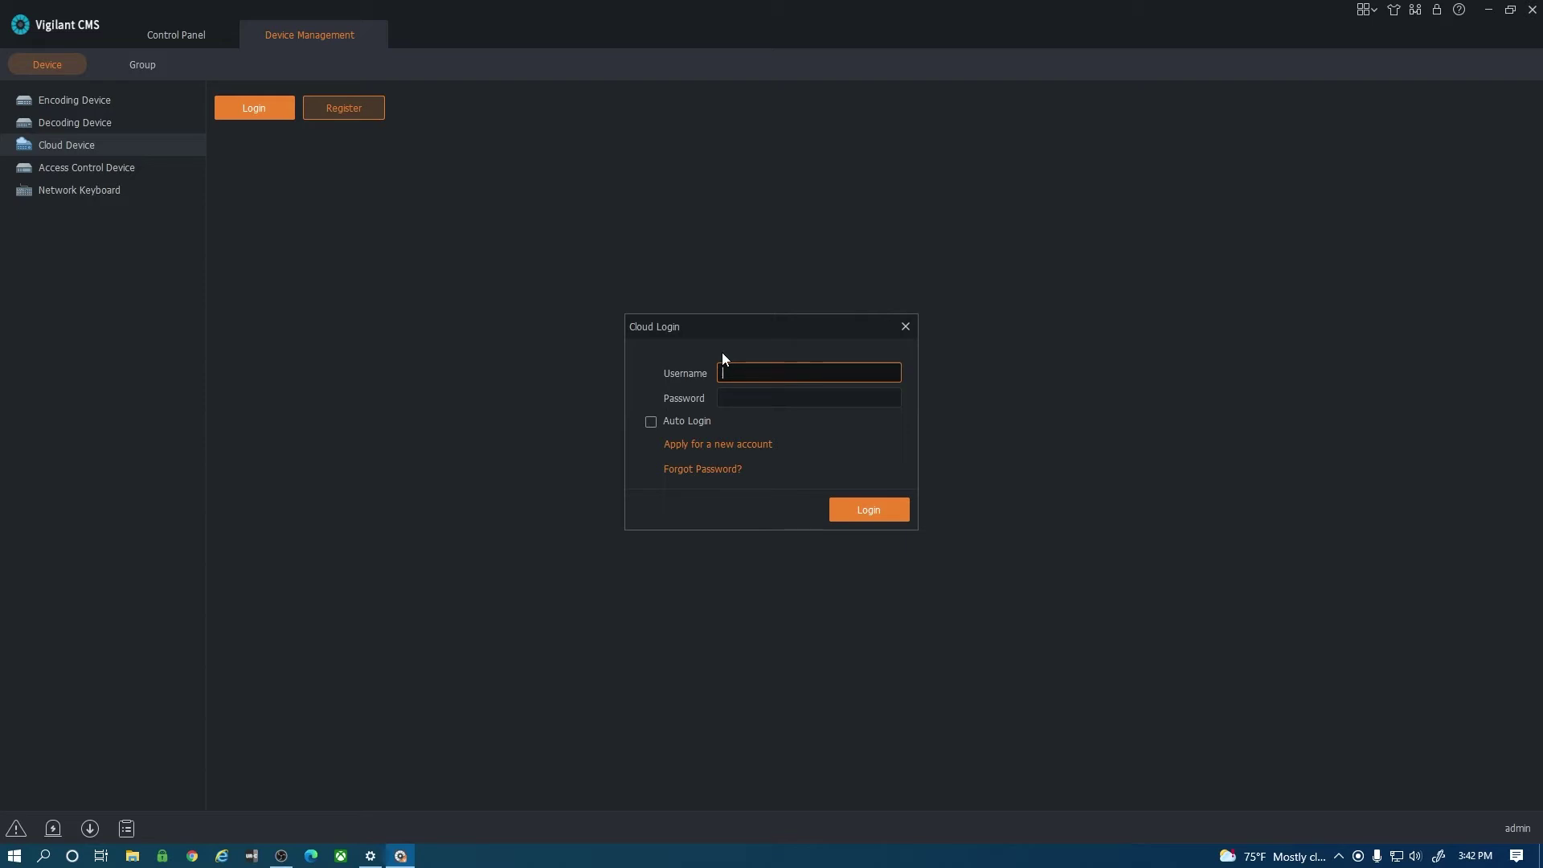
key("Tab")
type("••••••")
left_click(880, 514)
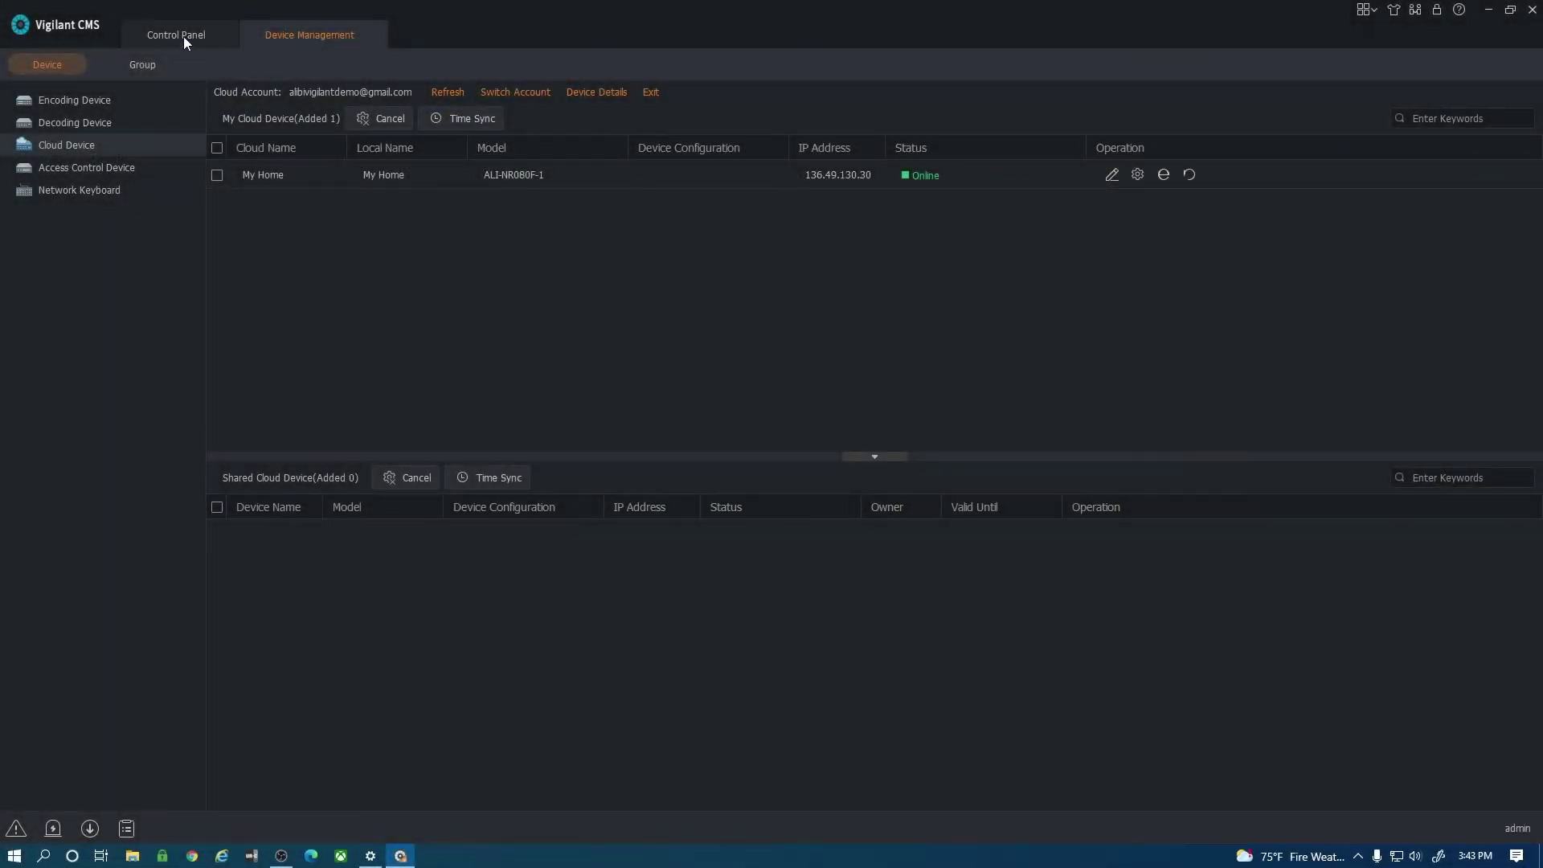
Open Live View and start streaming the My Home driveway and ALI-FT20 patio cameras.
left_click(183, 36)
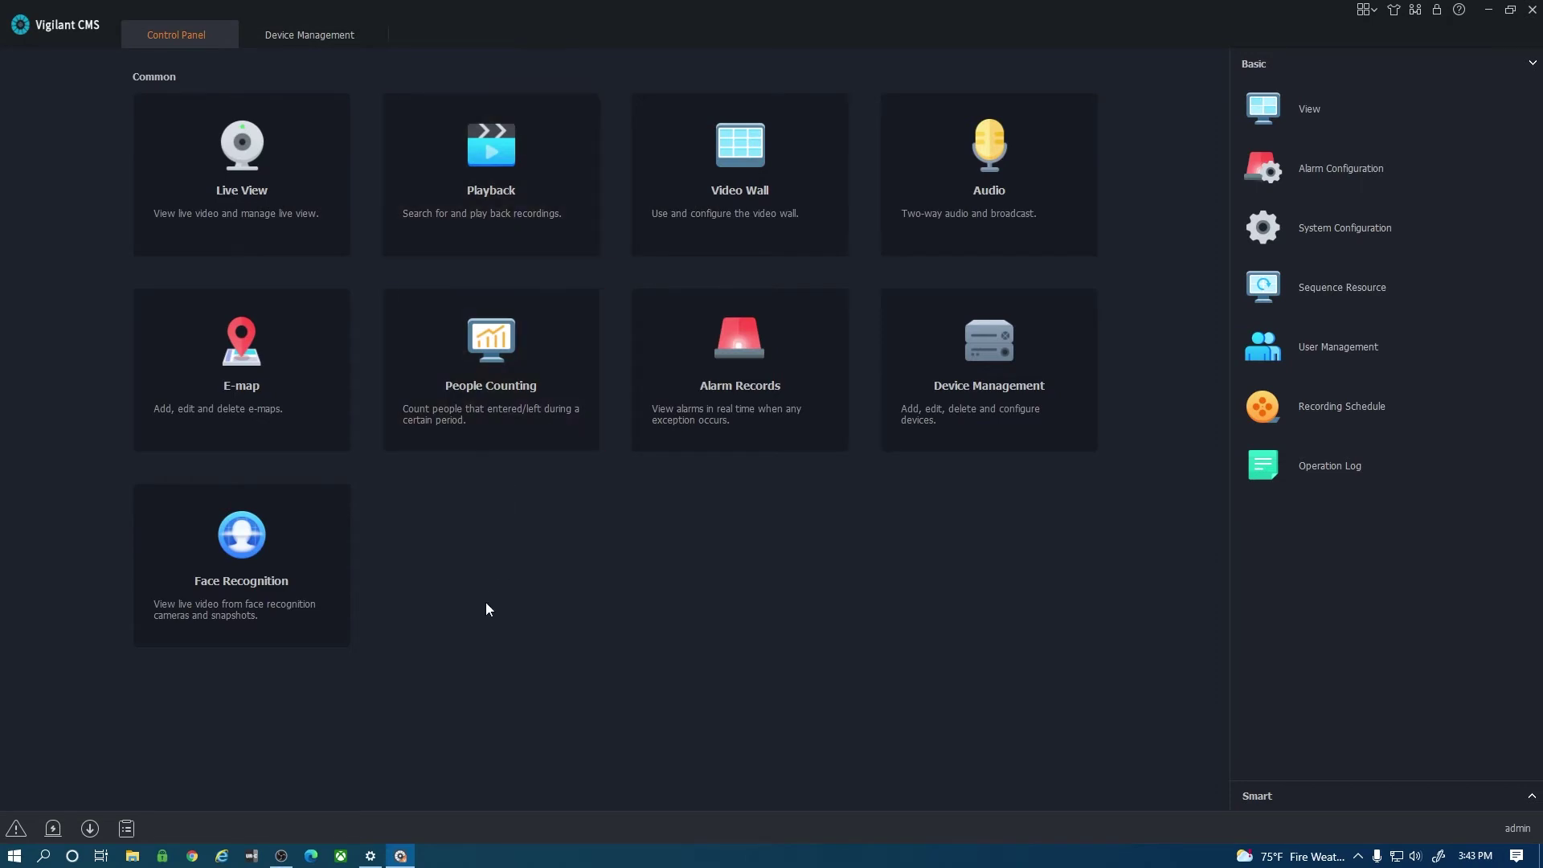
left_click(204, 170)
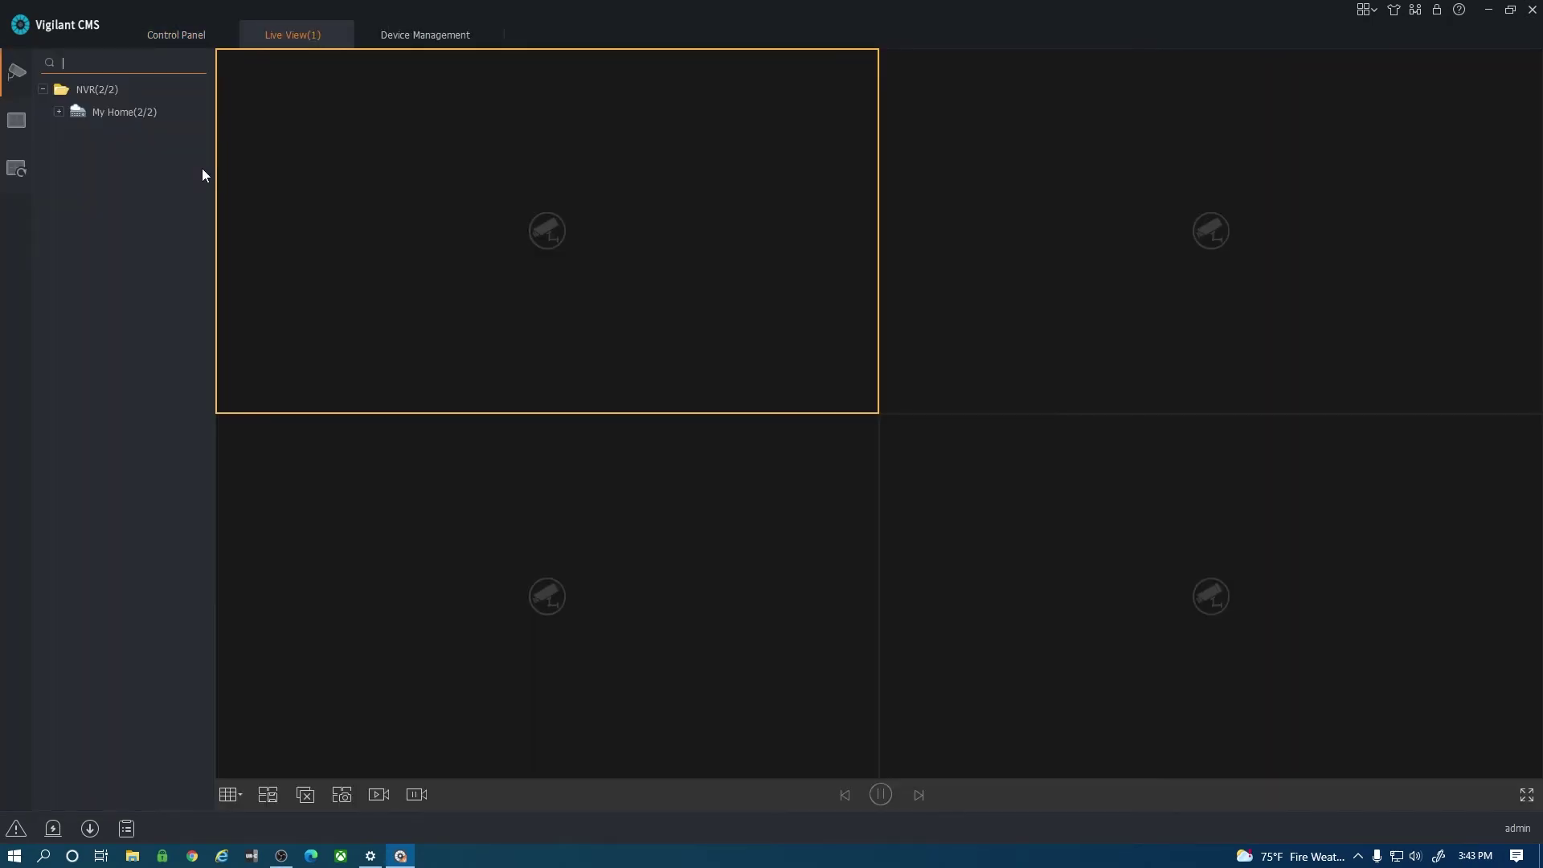
double_click(78, 113)
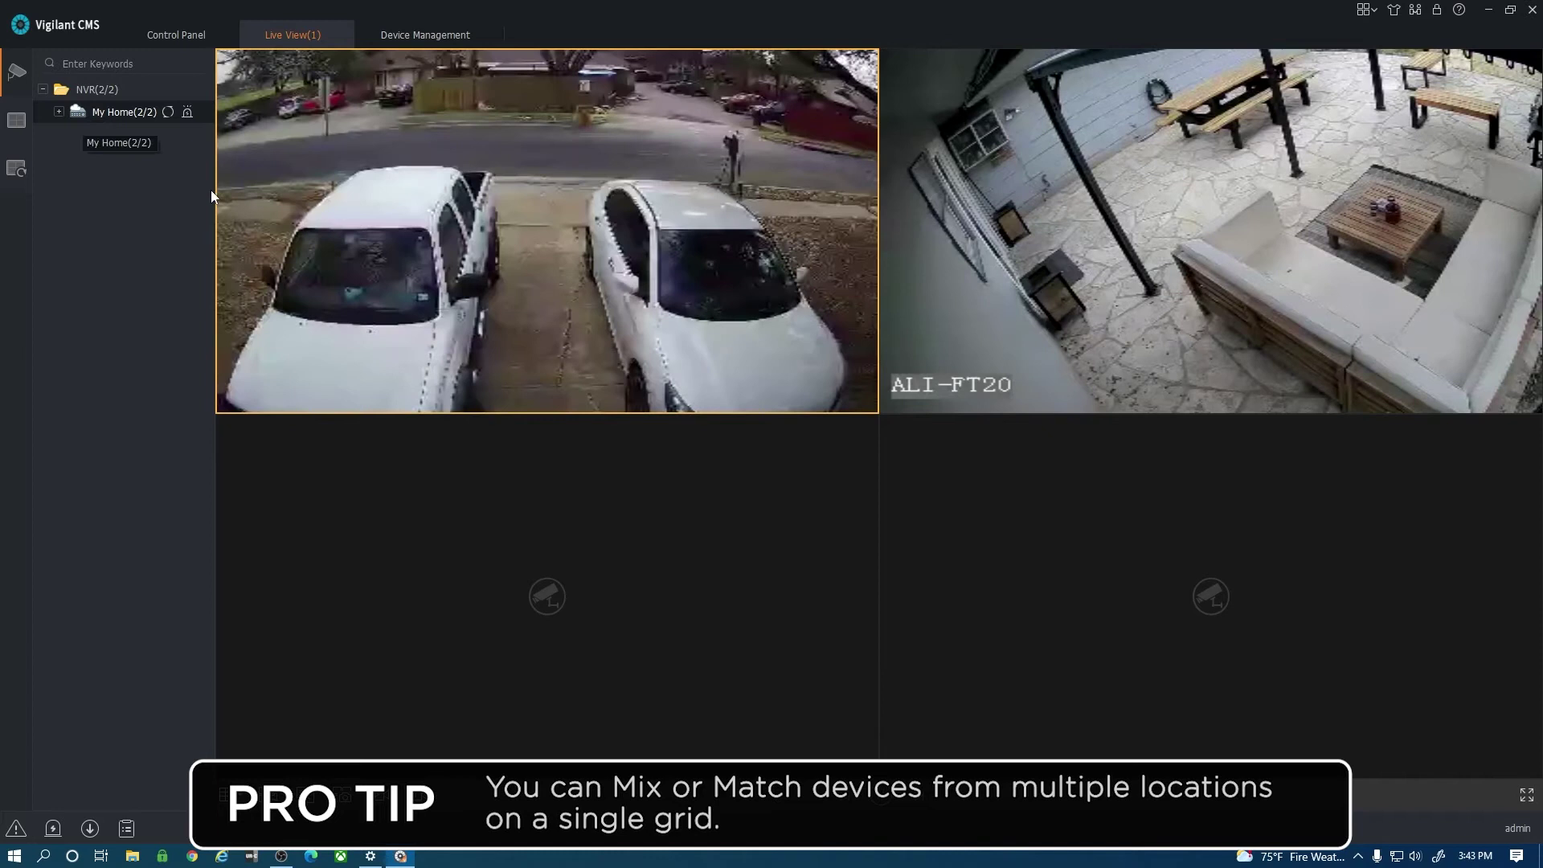
mouse_move(741, 273)
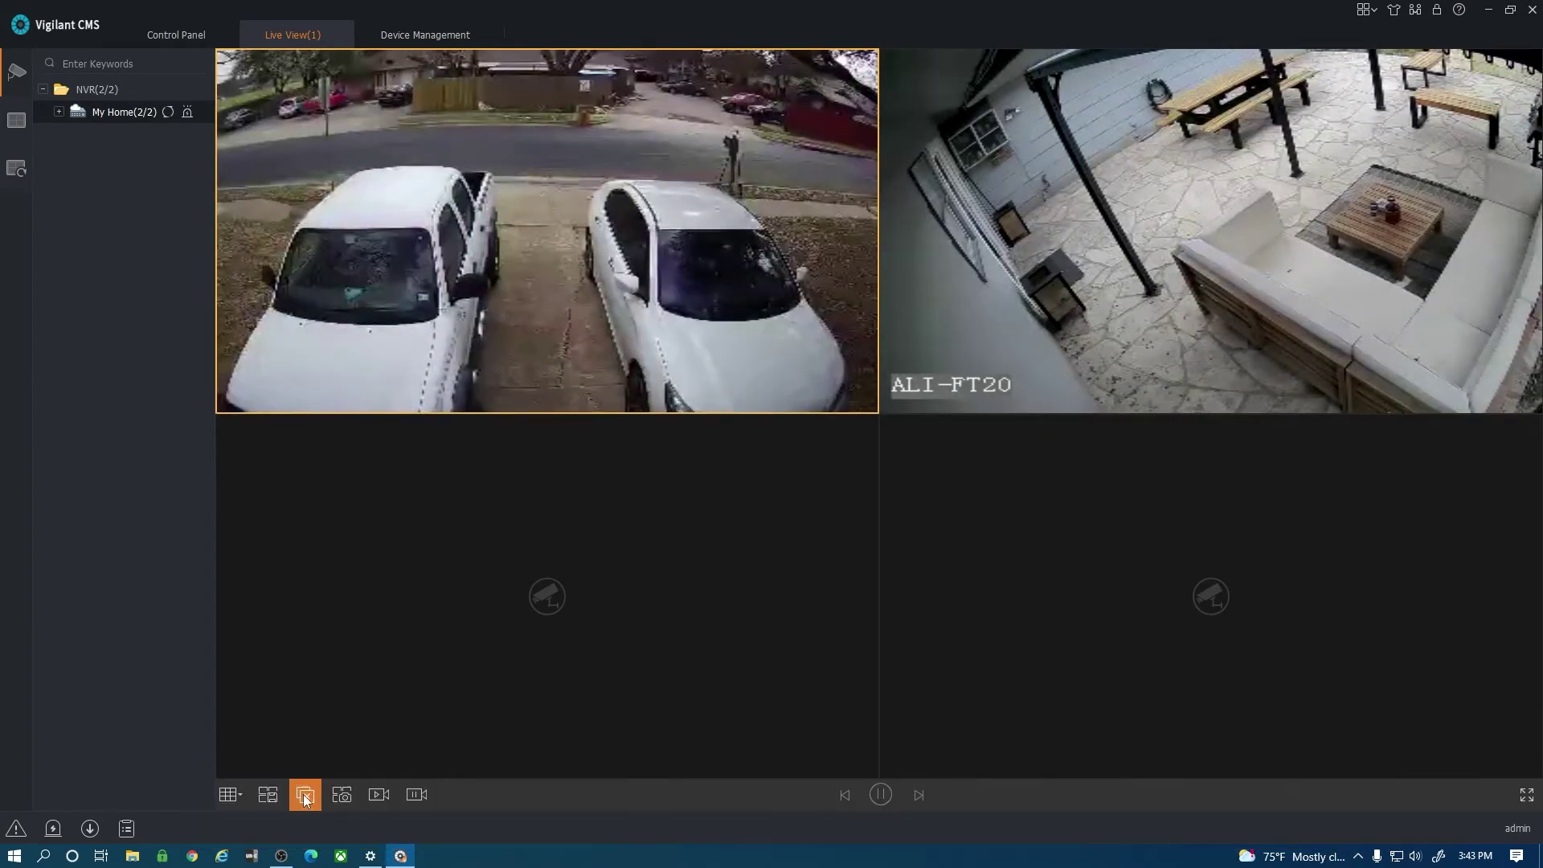
Close all live previews, then set Use Default Stream Type to Sub in System Configuration and save.
left_click(304, 796)
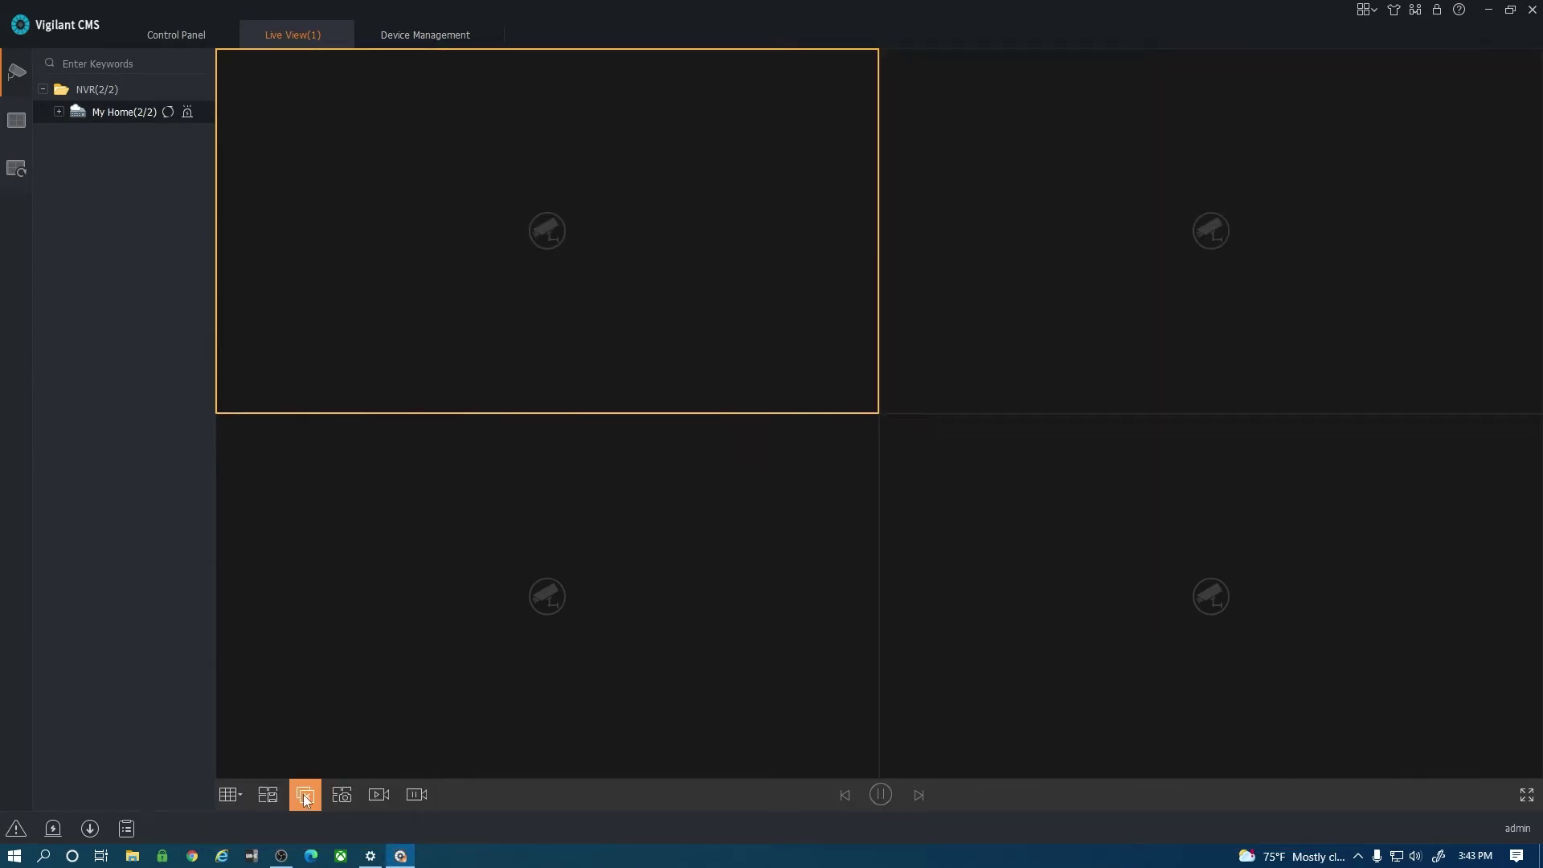
left_click(177, 32)
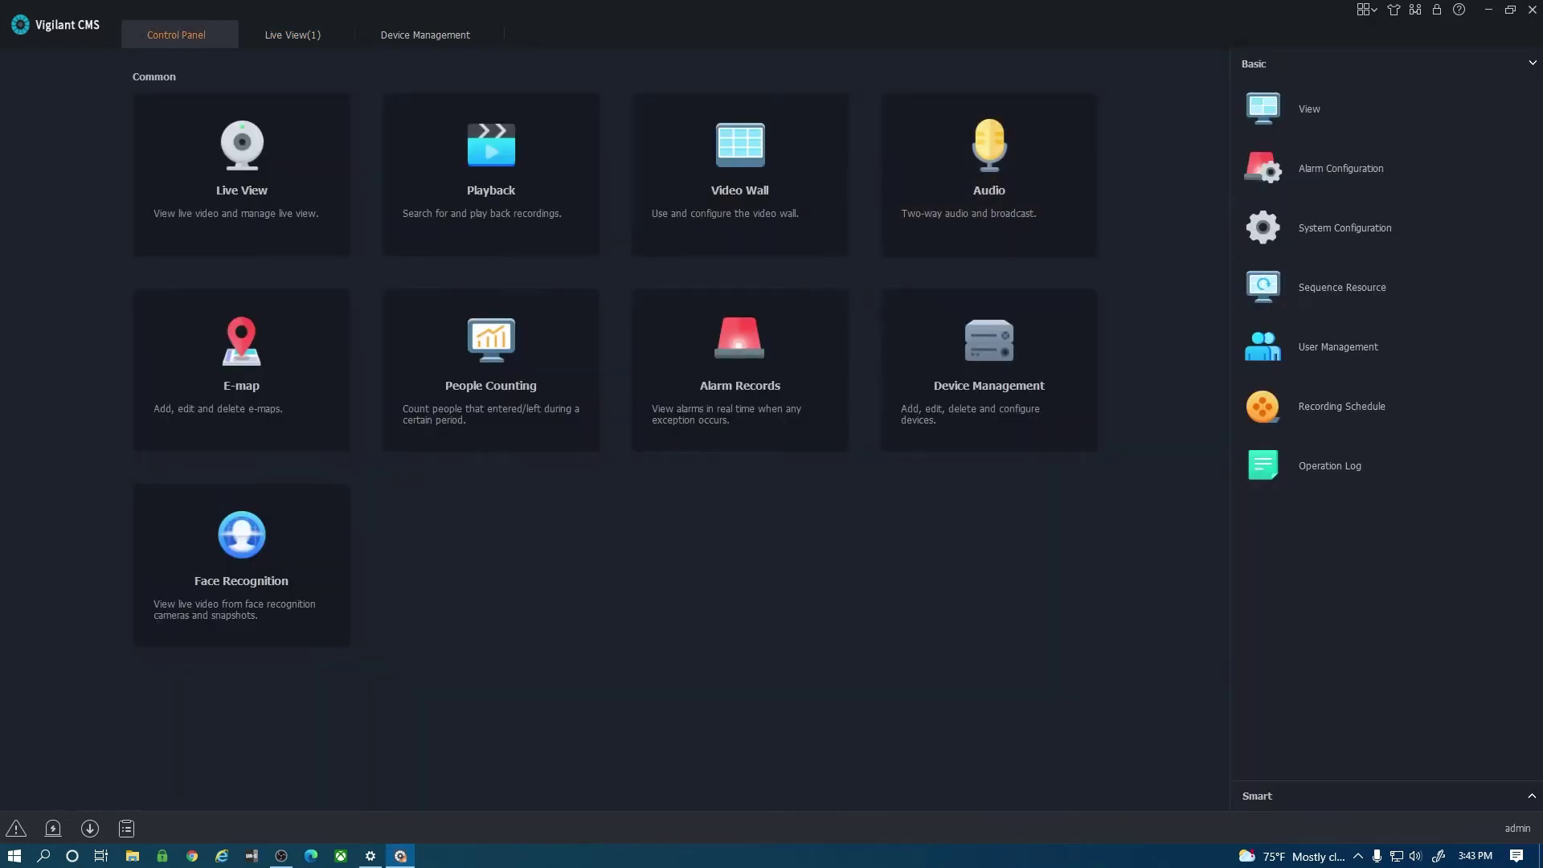
left_click(1347, 233)
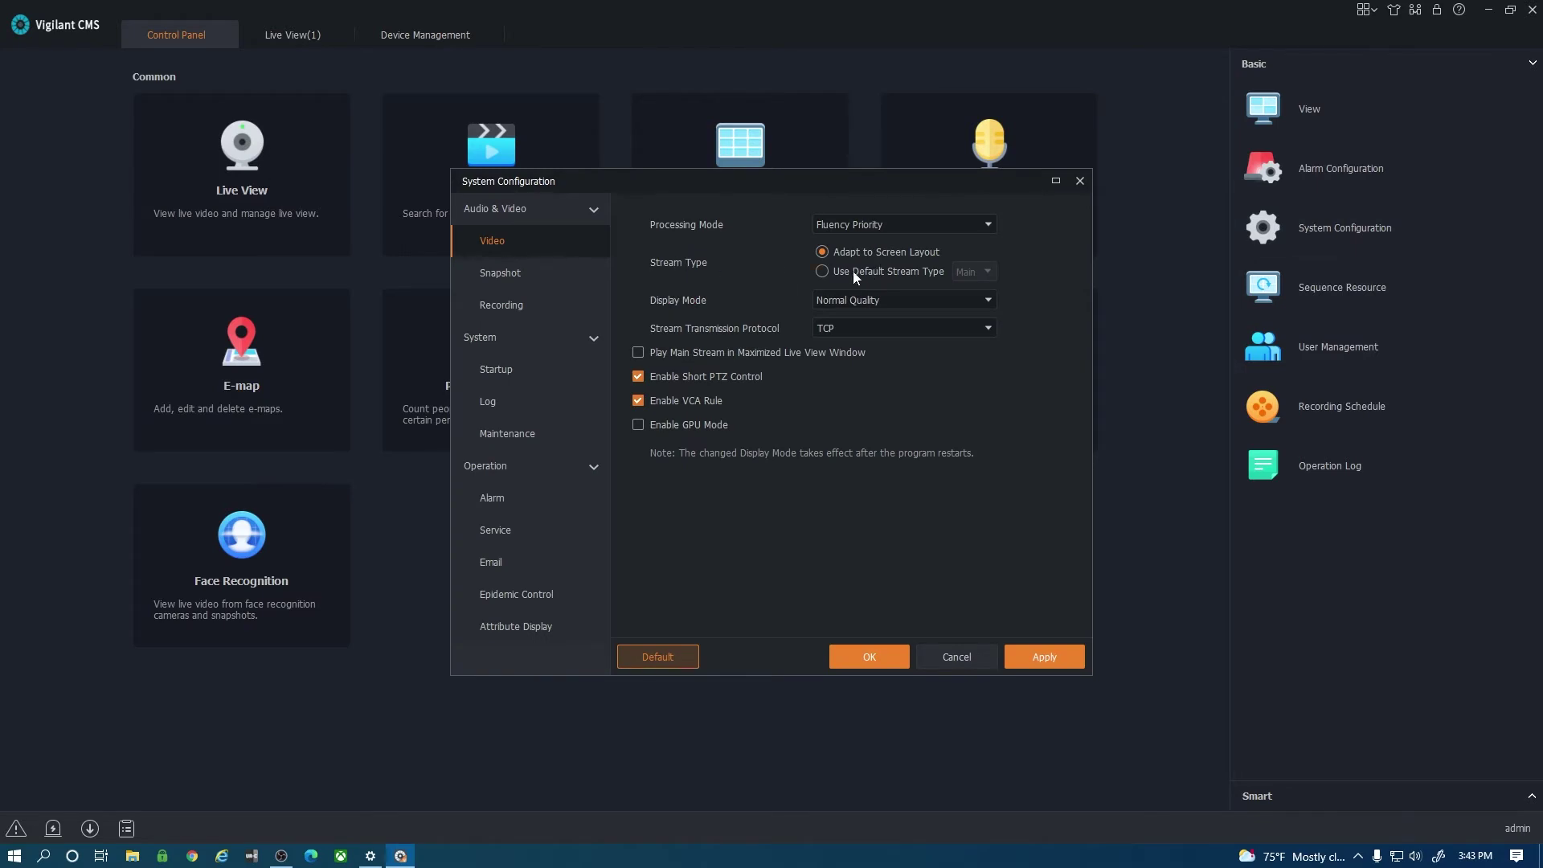
left_click(823, 273)
left_click(981, 272)
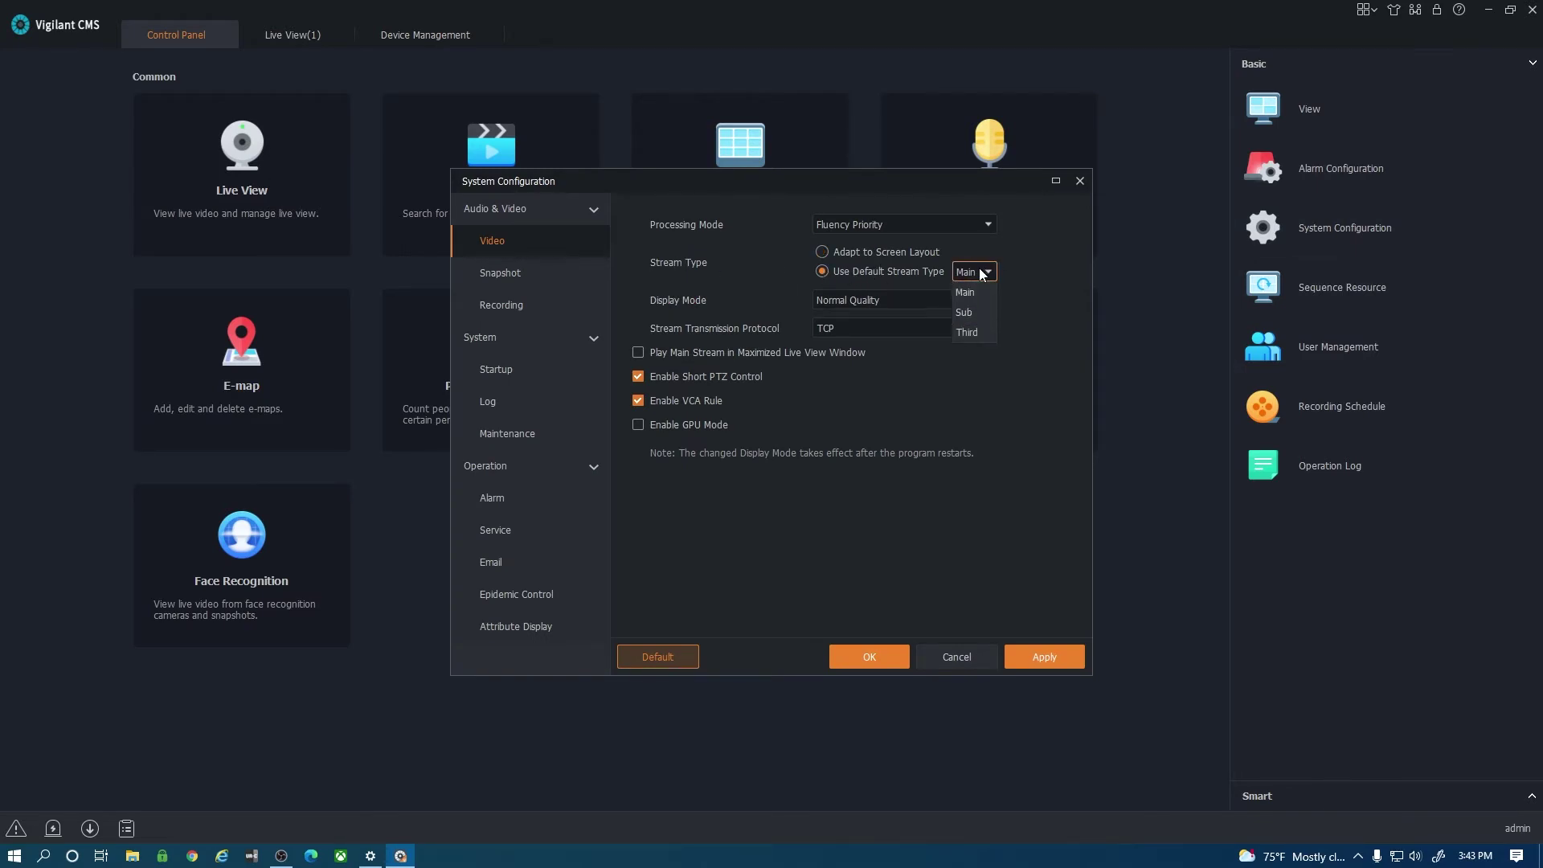
left_click(967, 312)
left_click(1004, 262)
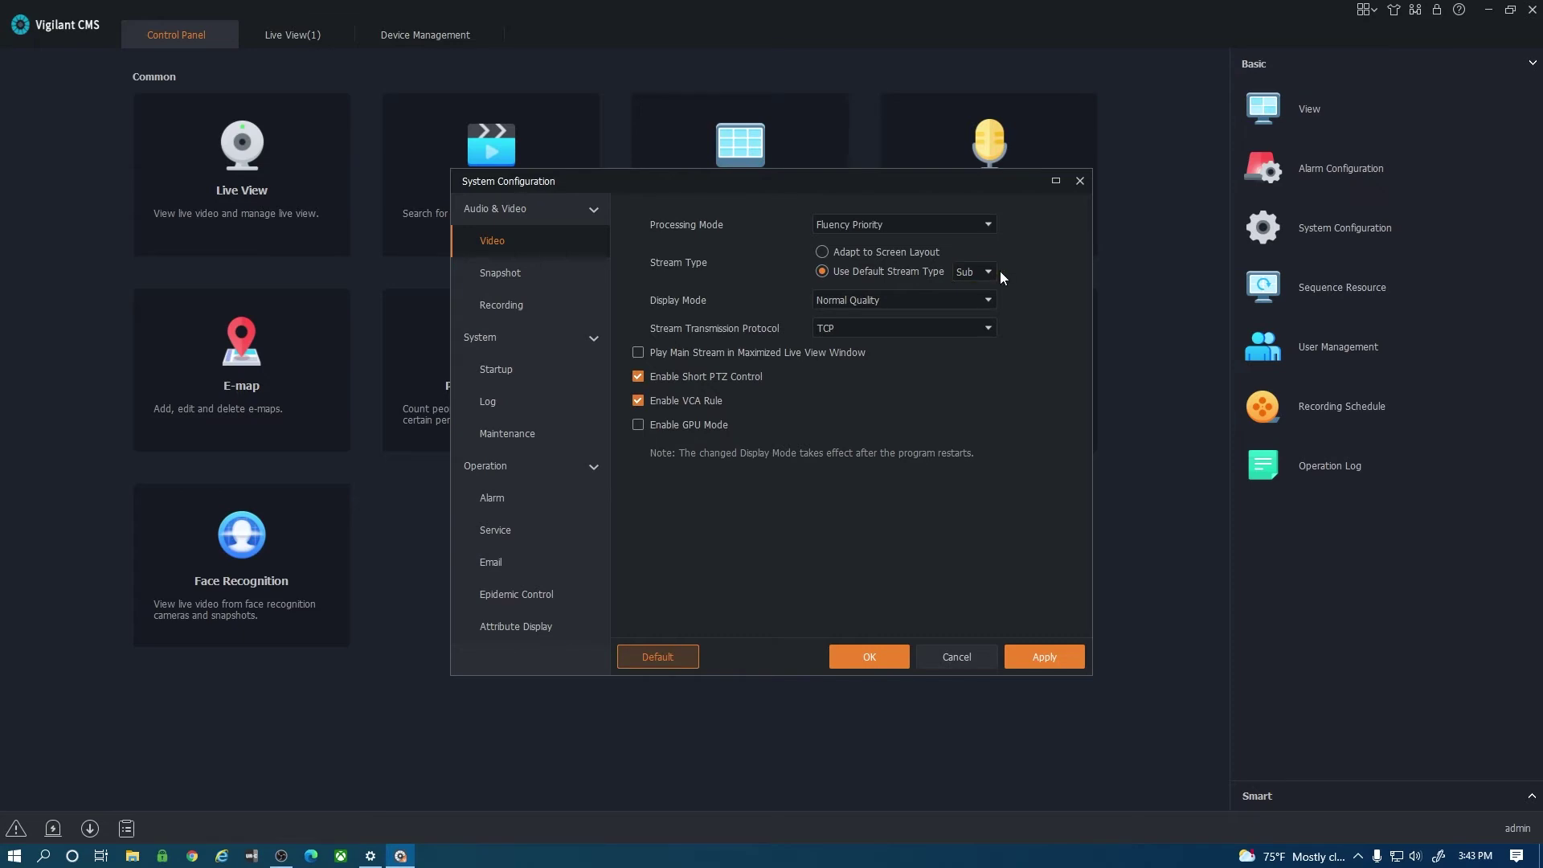
left_click(1048, 659)
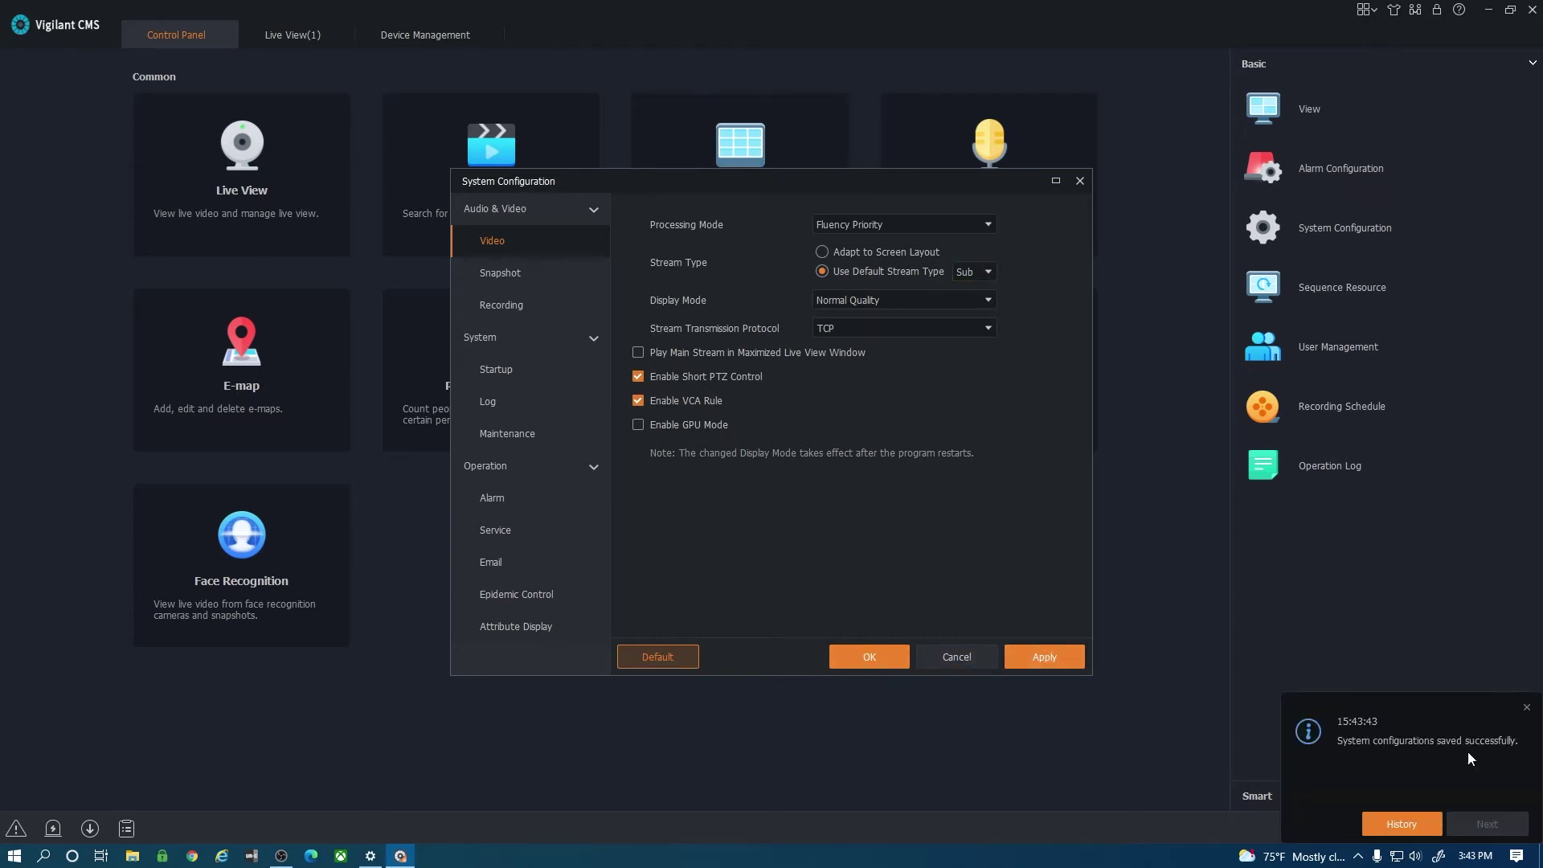
left_click(1525, 708)
left_click(860, 665)
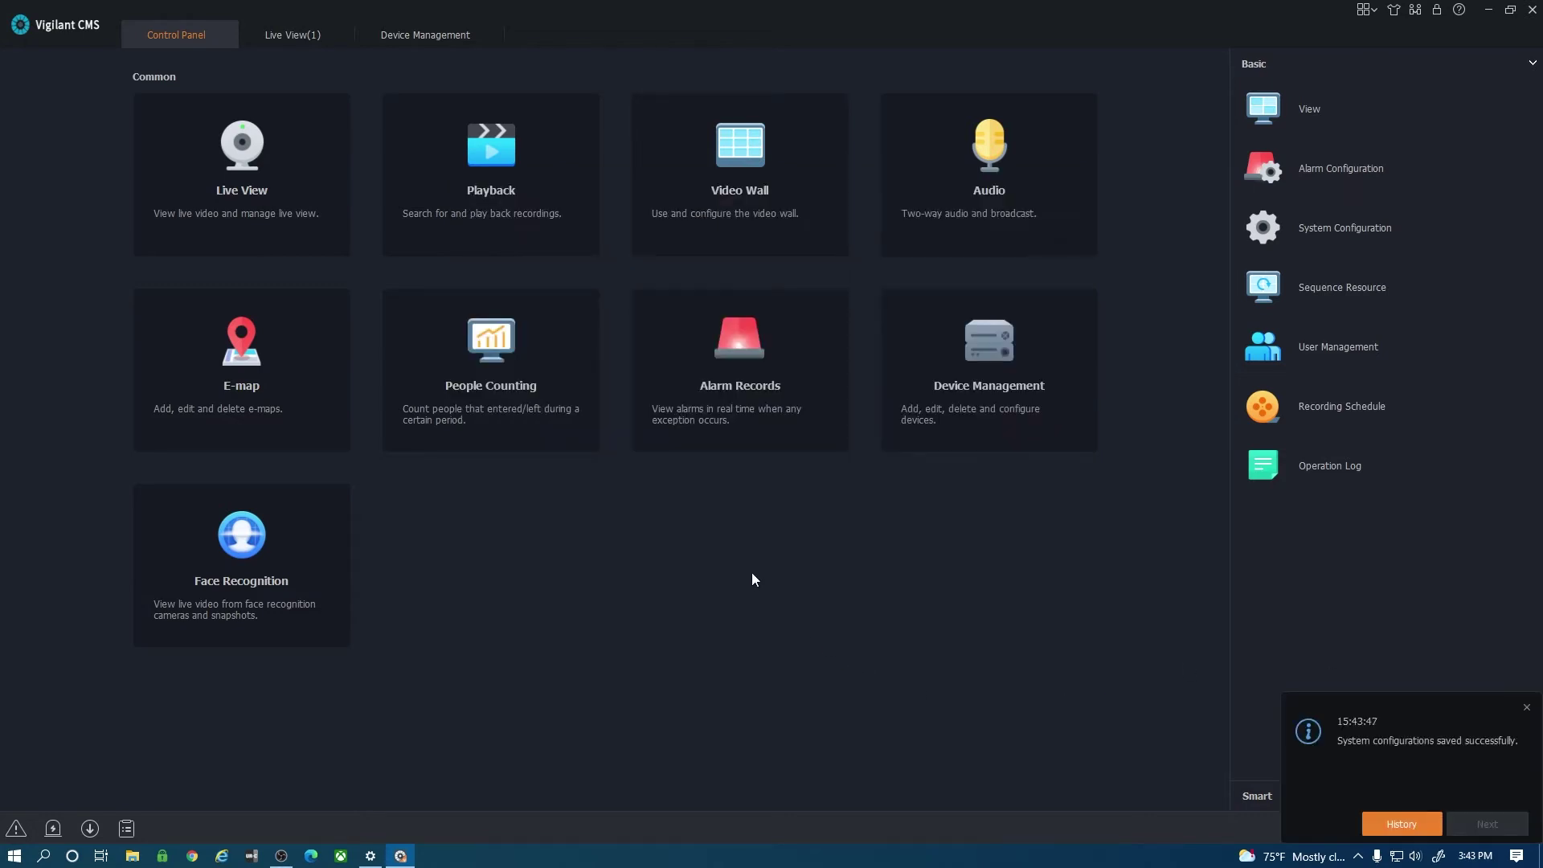
Restart the My Home live feeds and drag the ALI-FT20 patio tile into the bottom-right pane.
left_click(294, 34)
double_click(74, 117)
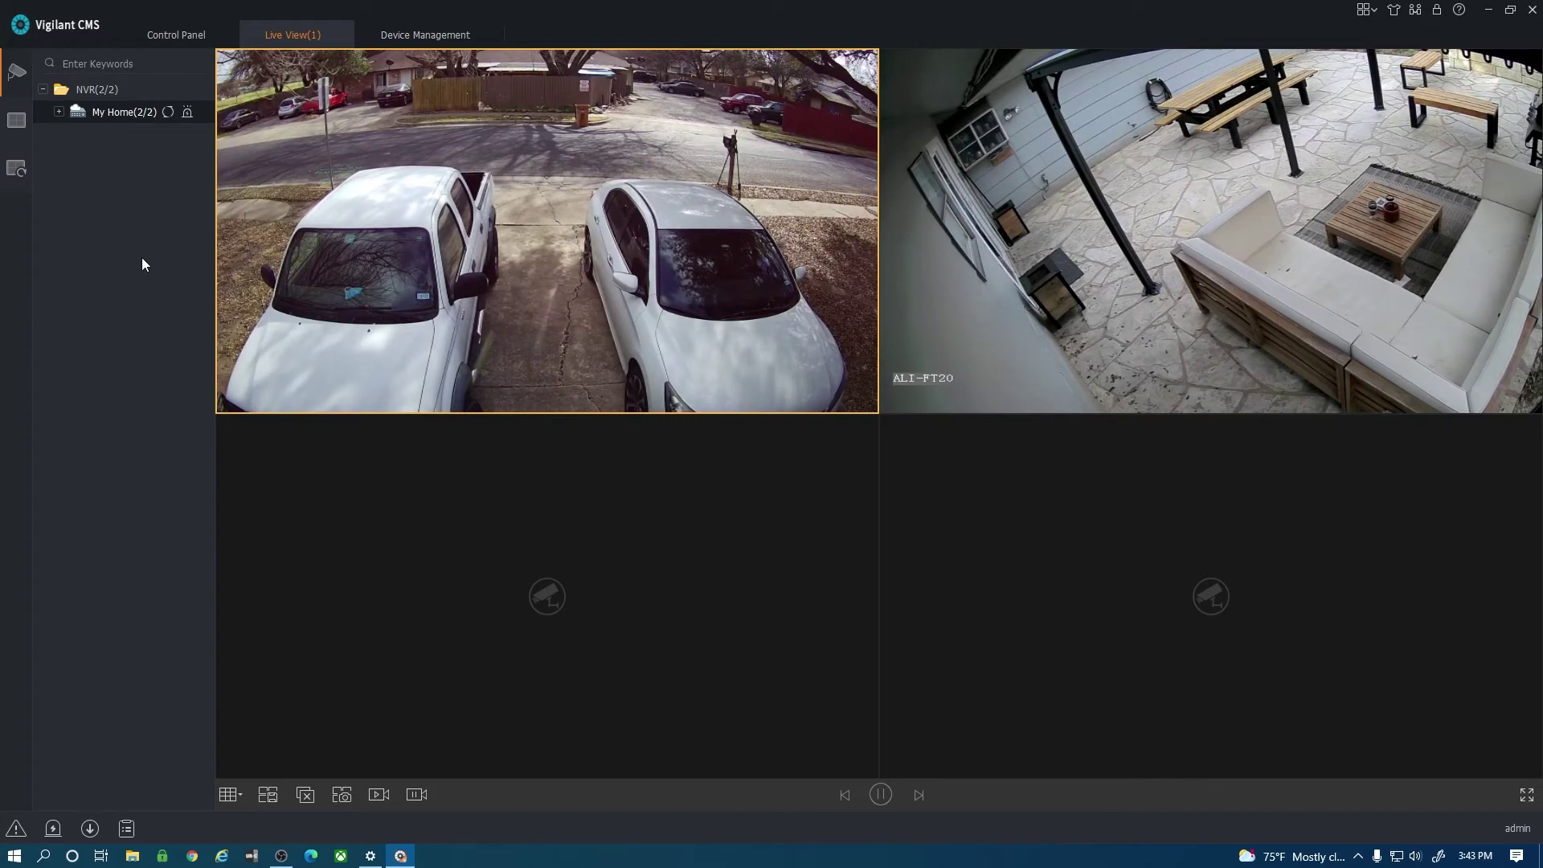
mouse_move(636, 325)
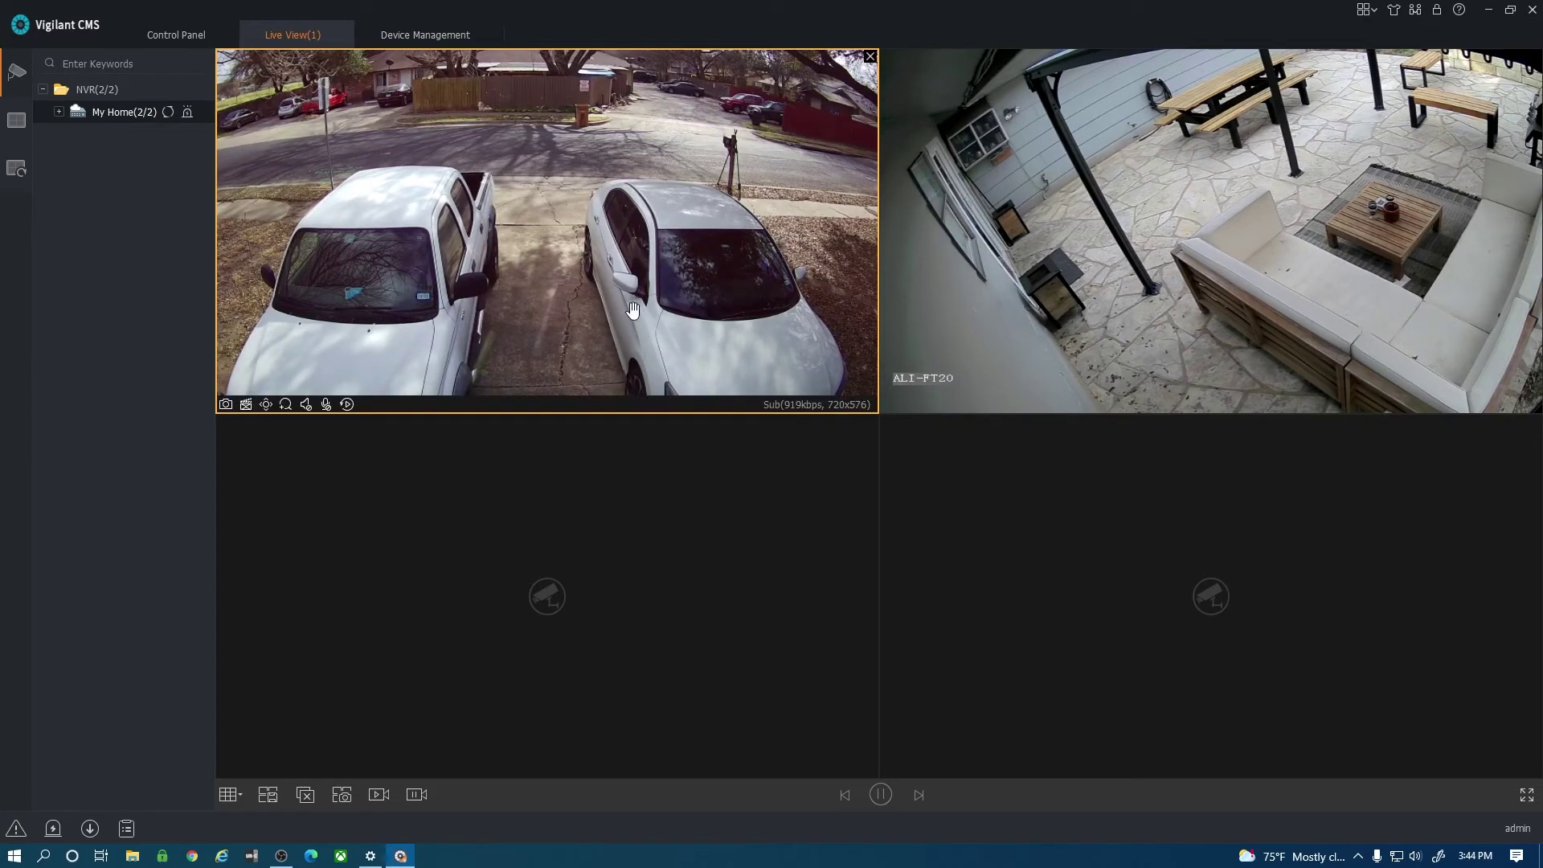
mouse_move(1163, 307)
left_click(1170, 203)
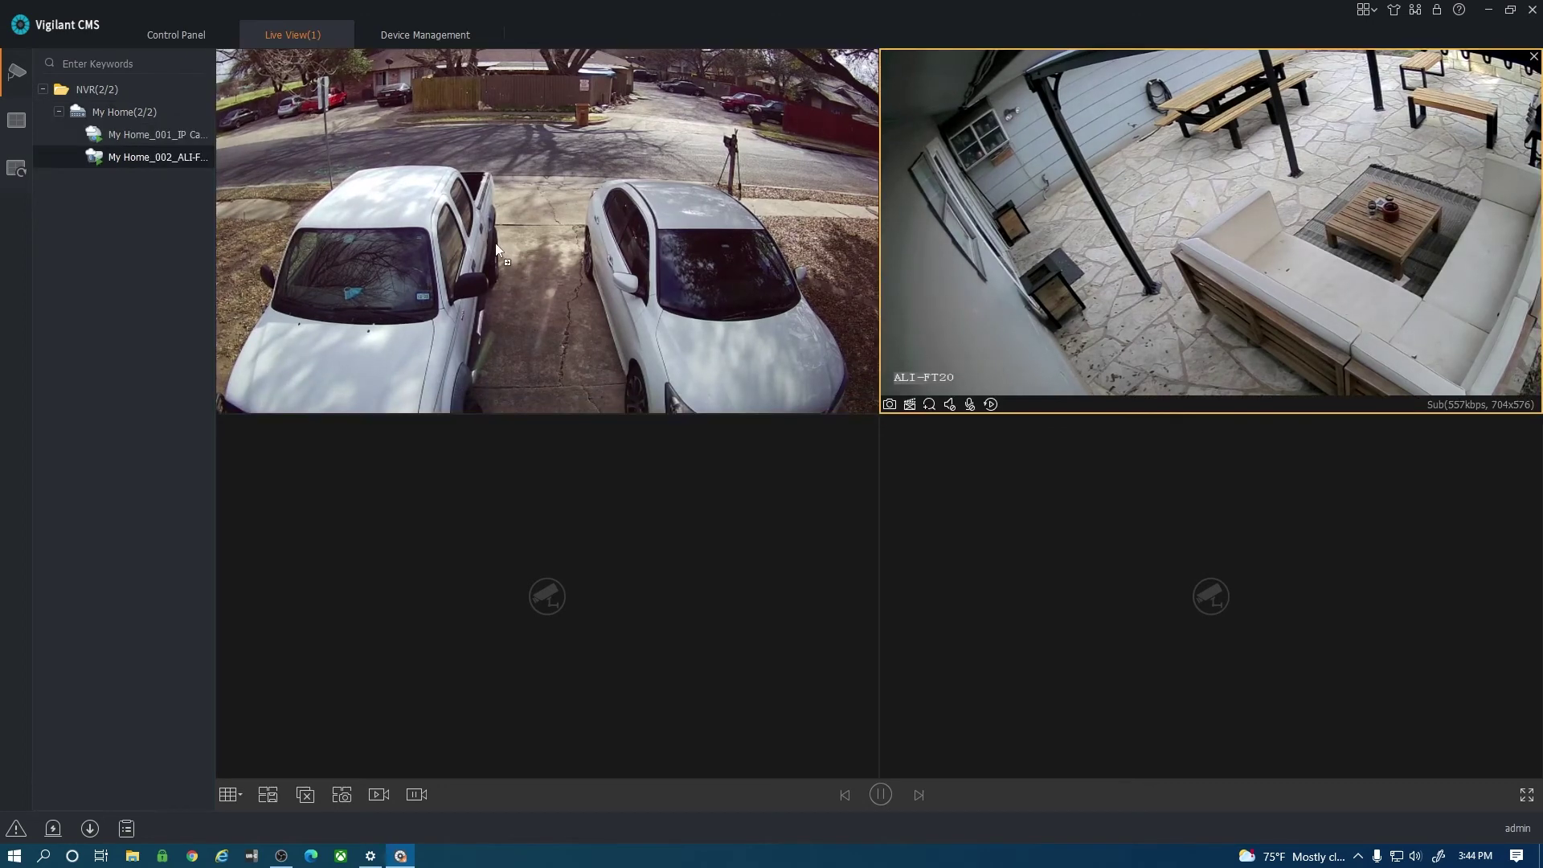
left_click_drag(1170, 202, 1106, 496)
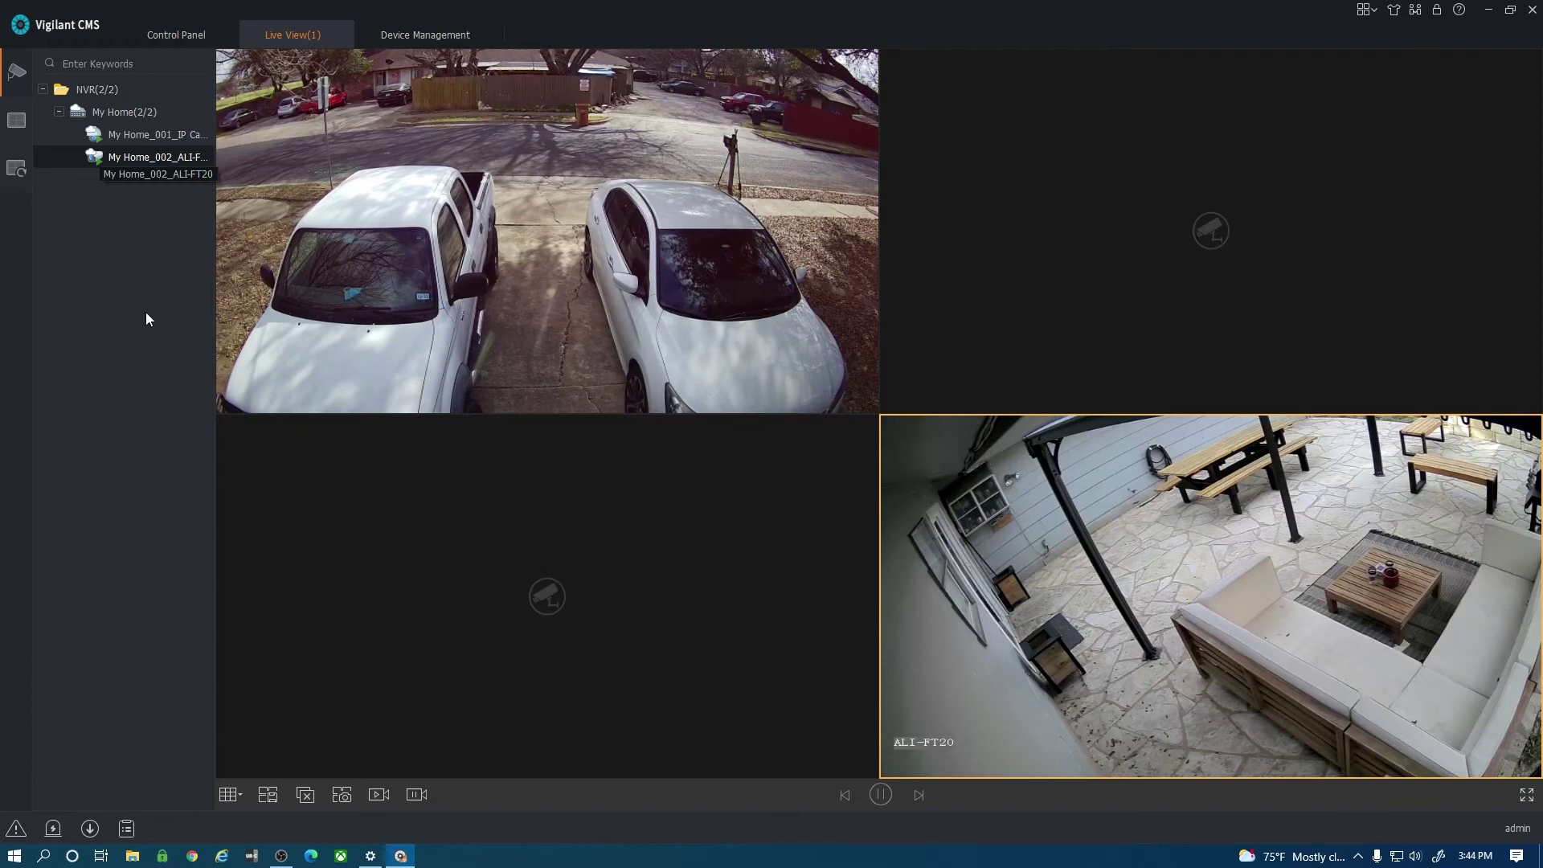
left_click(231, 796)
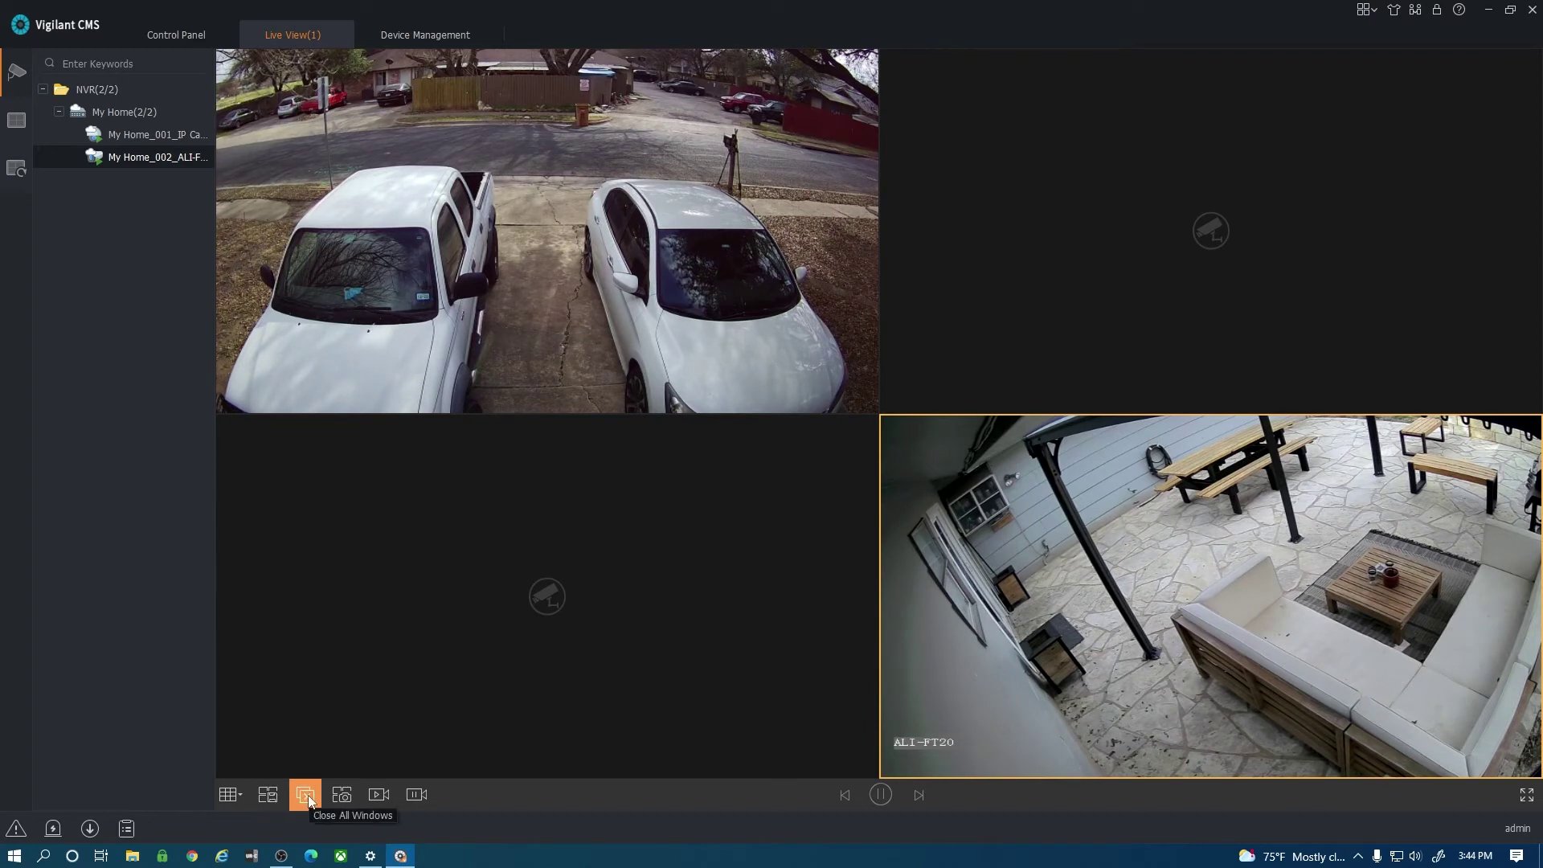
left_click(587, 322)
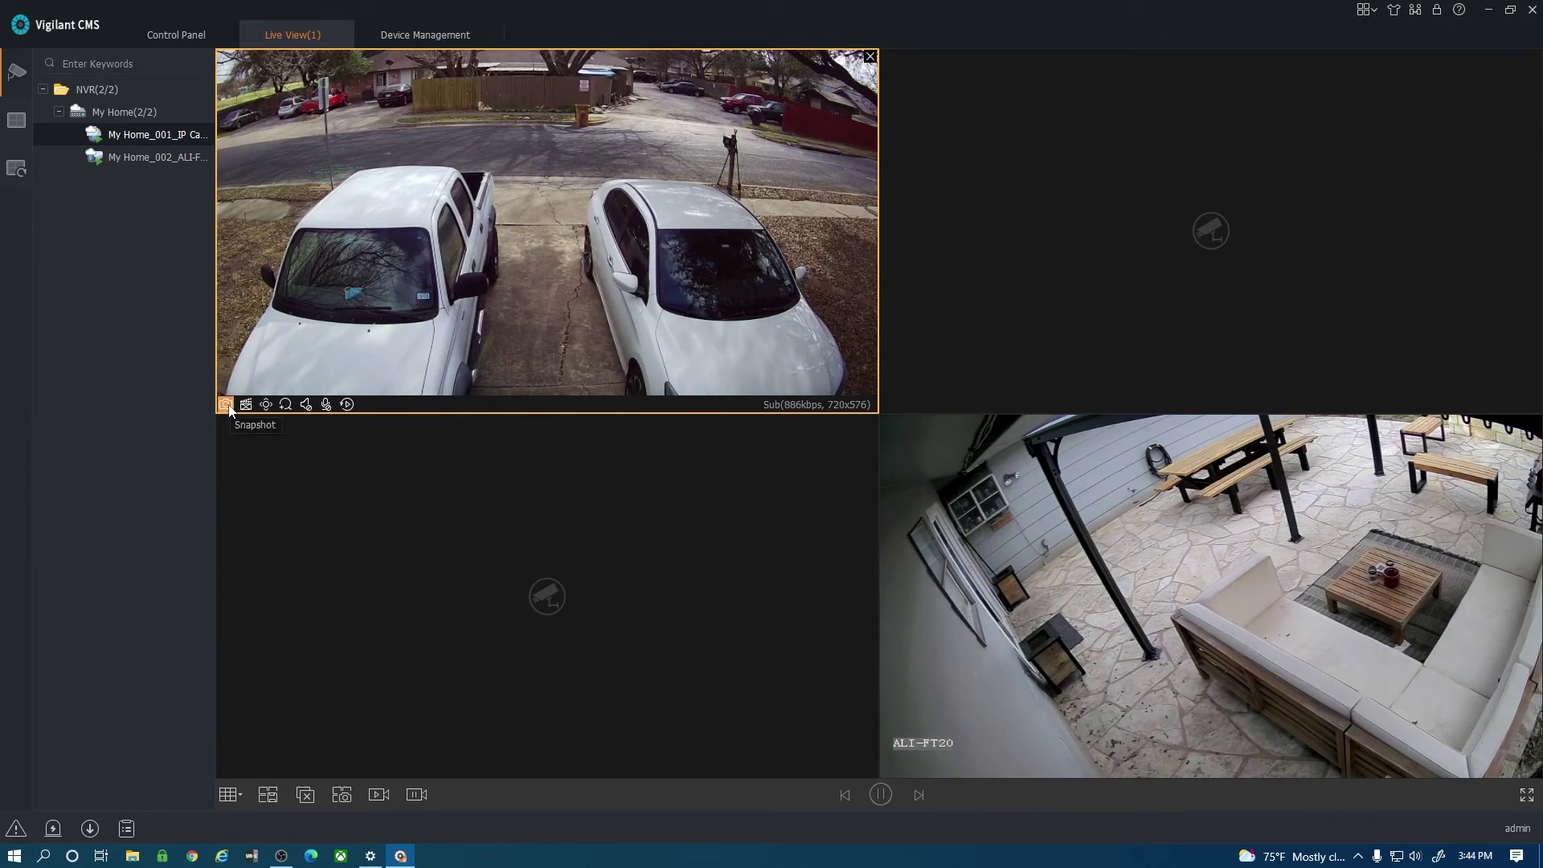
left_click(268, 407)
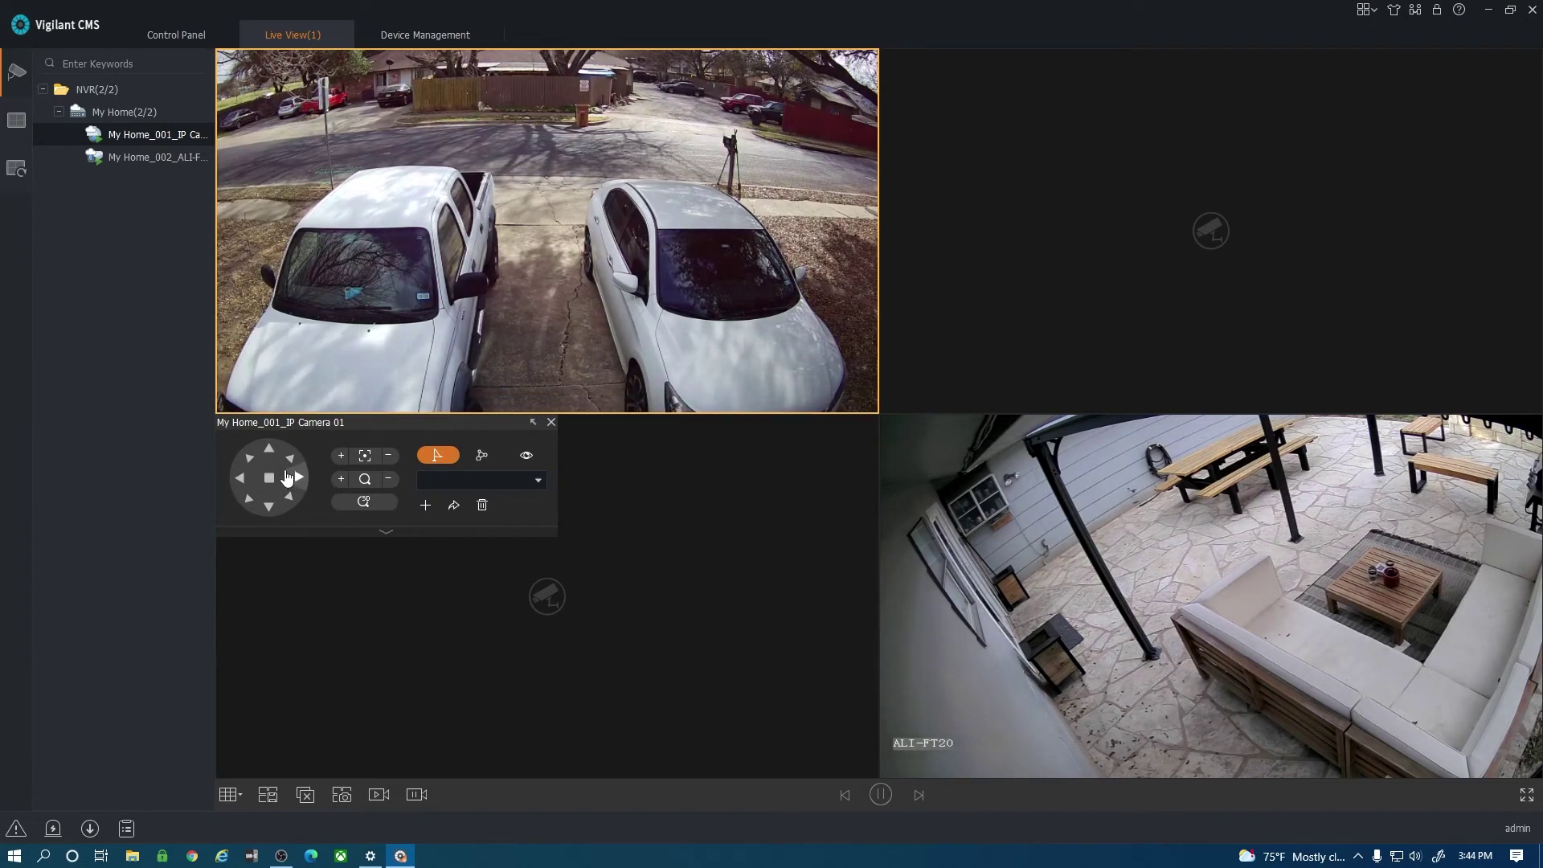
left_click(341, 479)
left_click(389, 480)
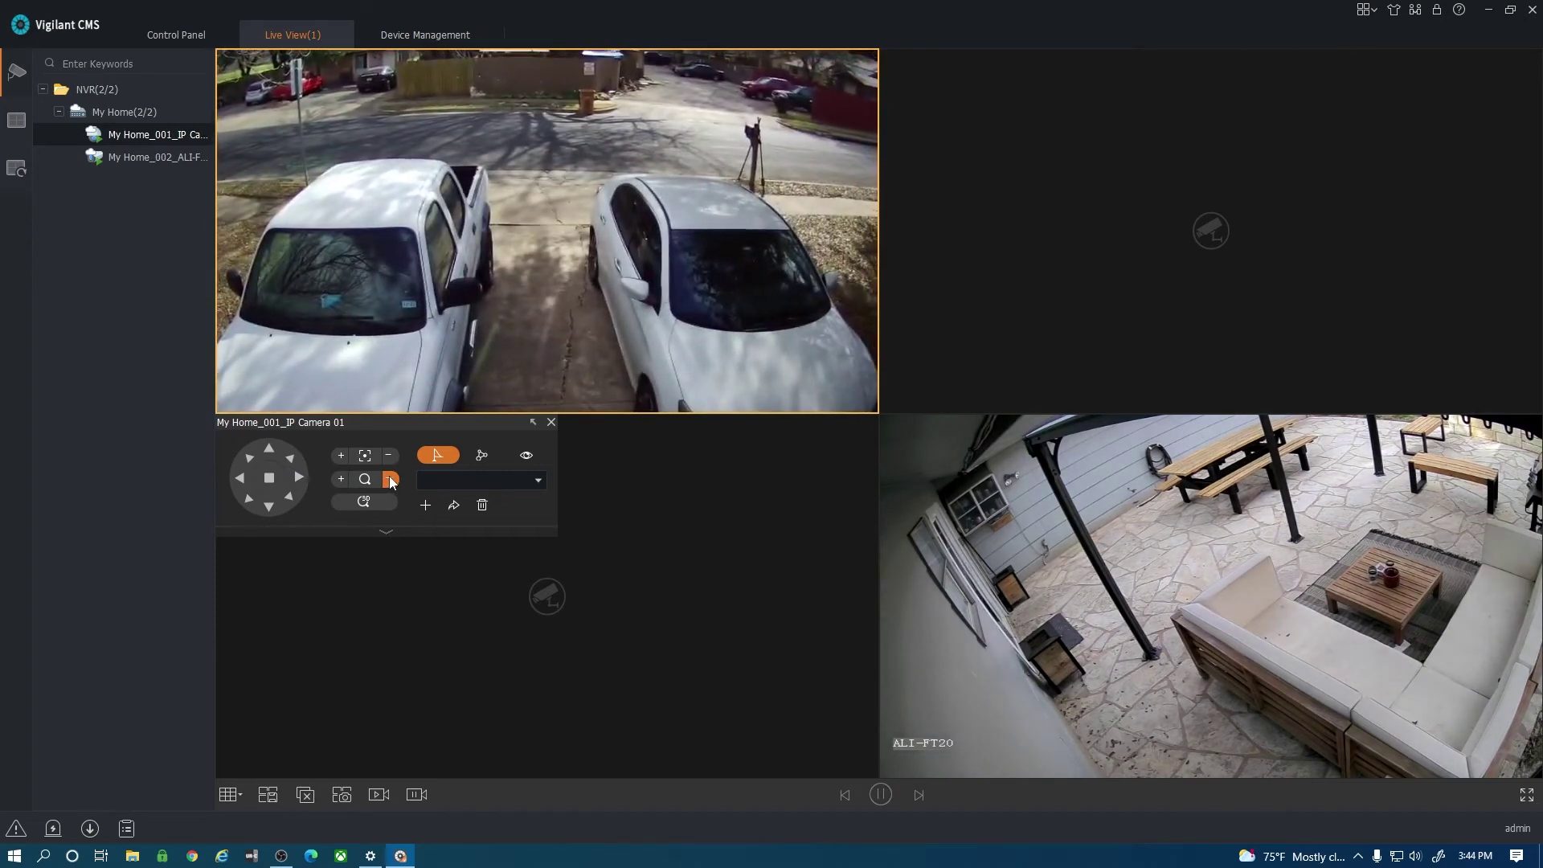
mouse_move(293, 410)
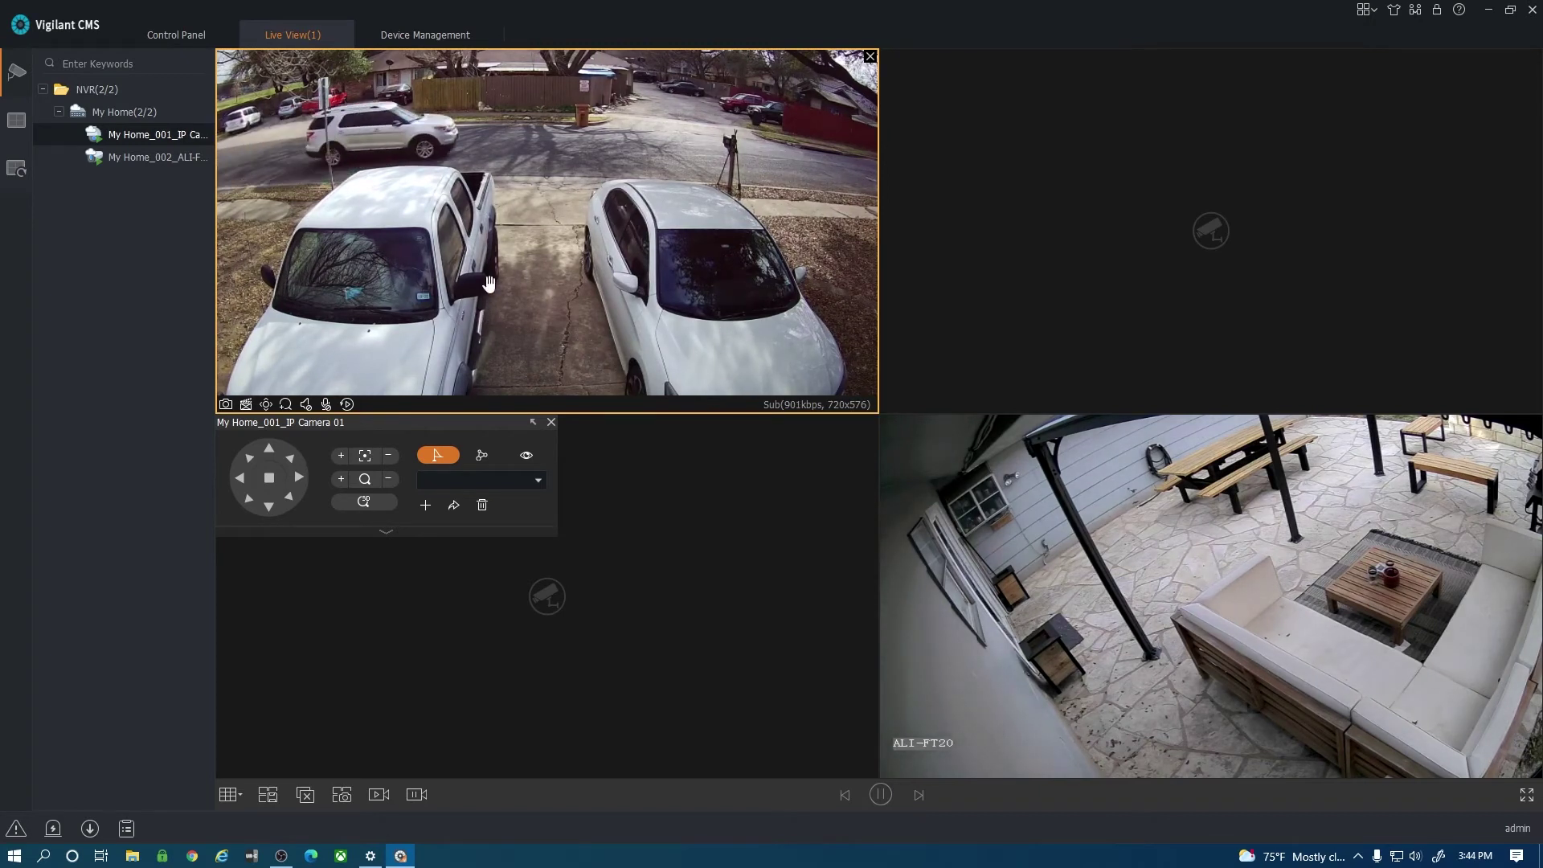
left_click(692, 508)
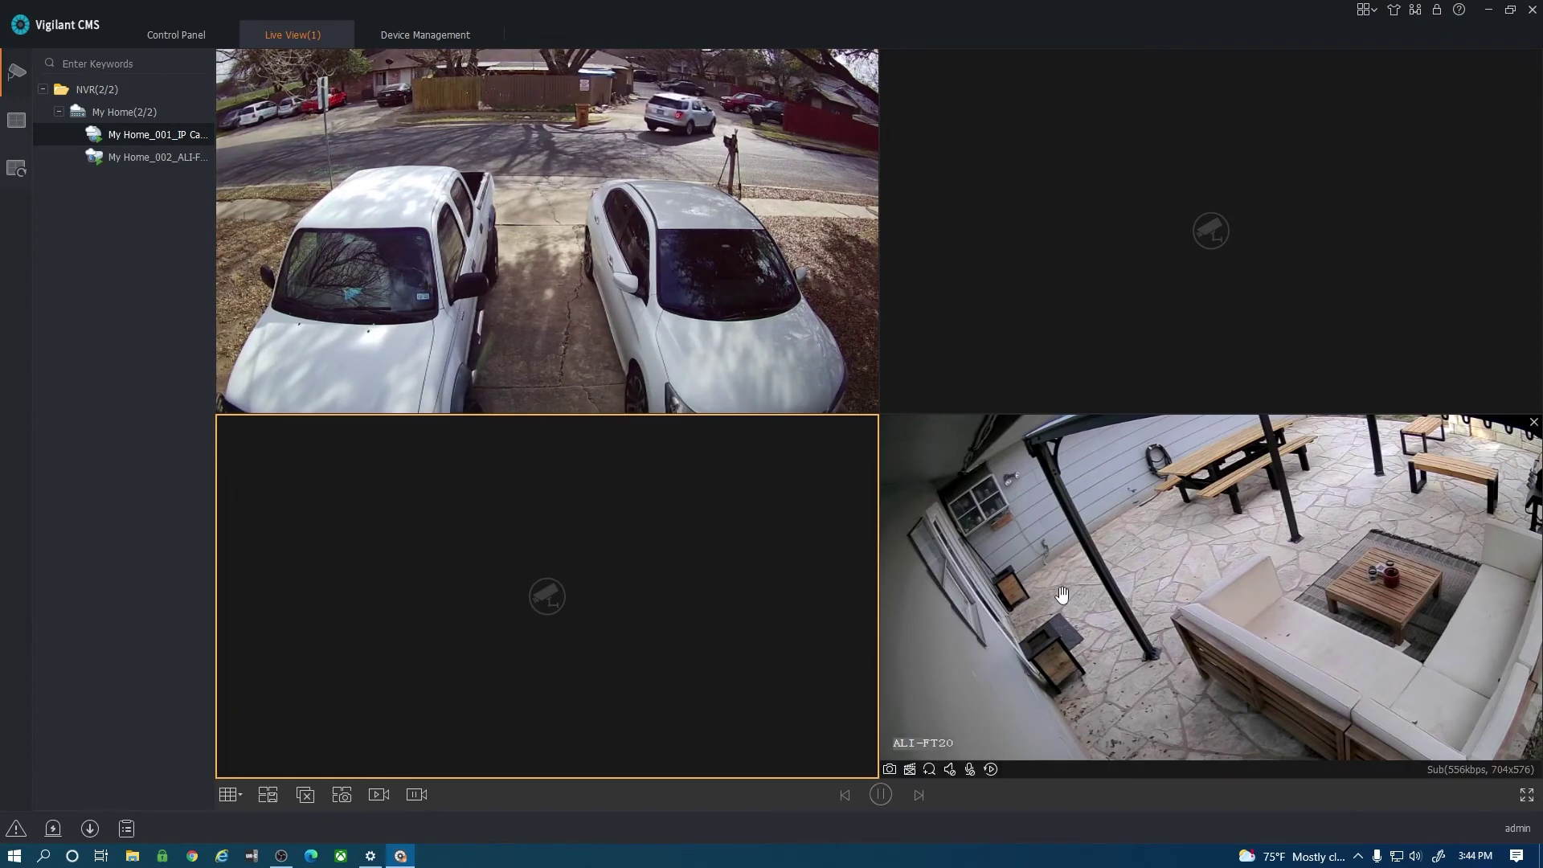
Move the patio feed to the top-right tile and switch live view to a 9-split grid.
left_click_drag(1061, 595, 1035, 296)
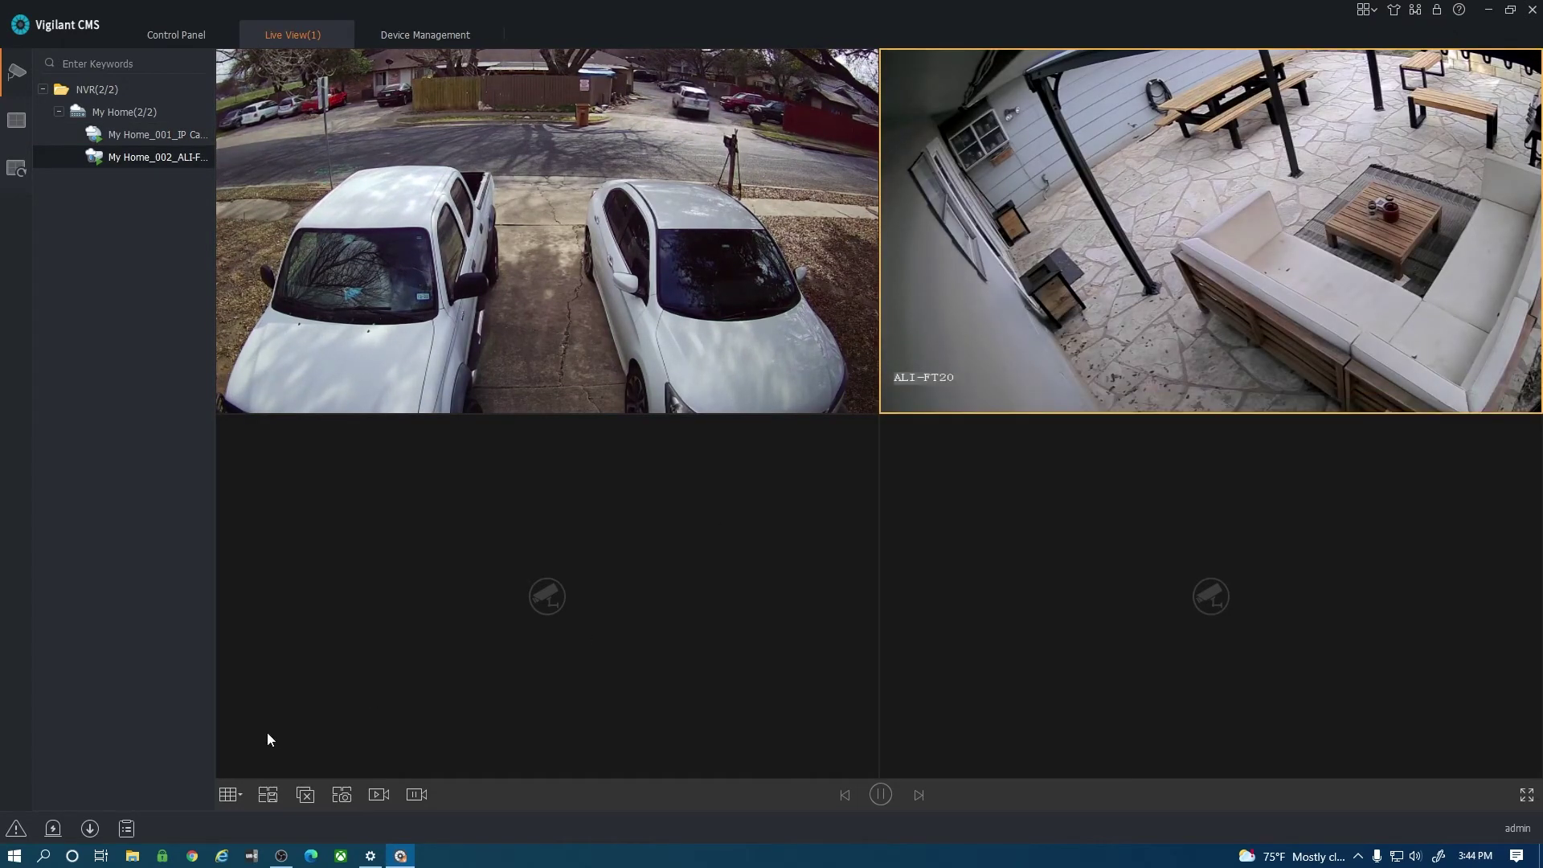
left_click(230, 795)
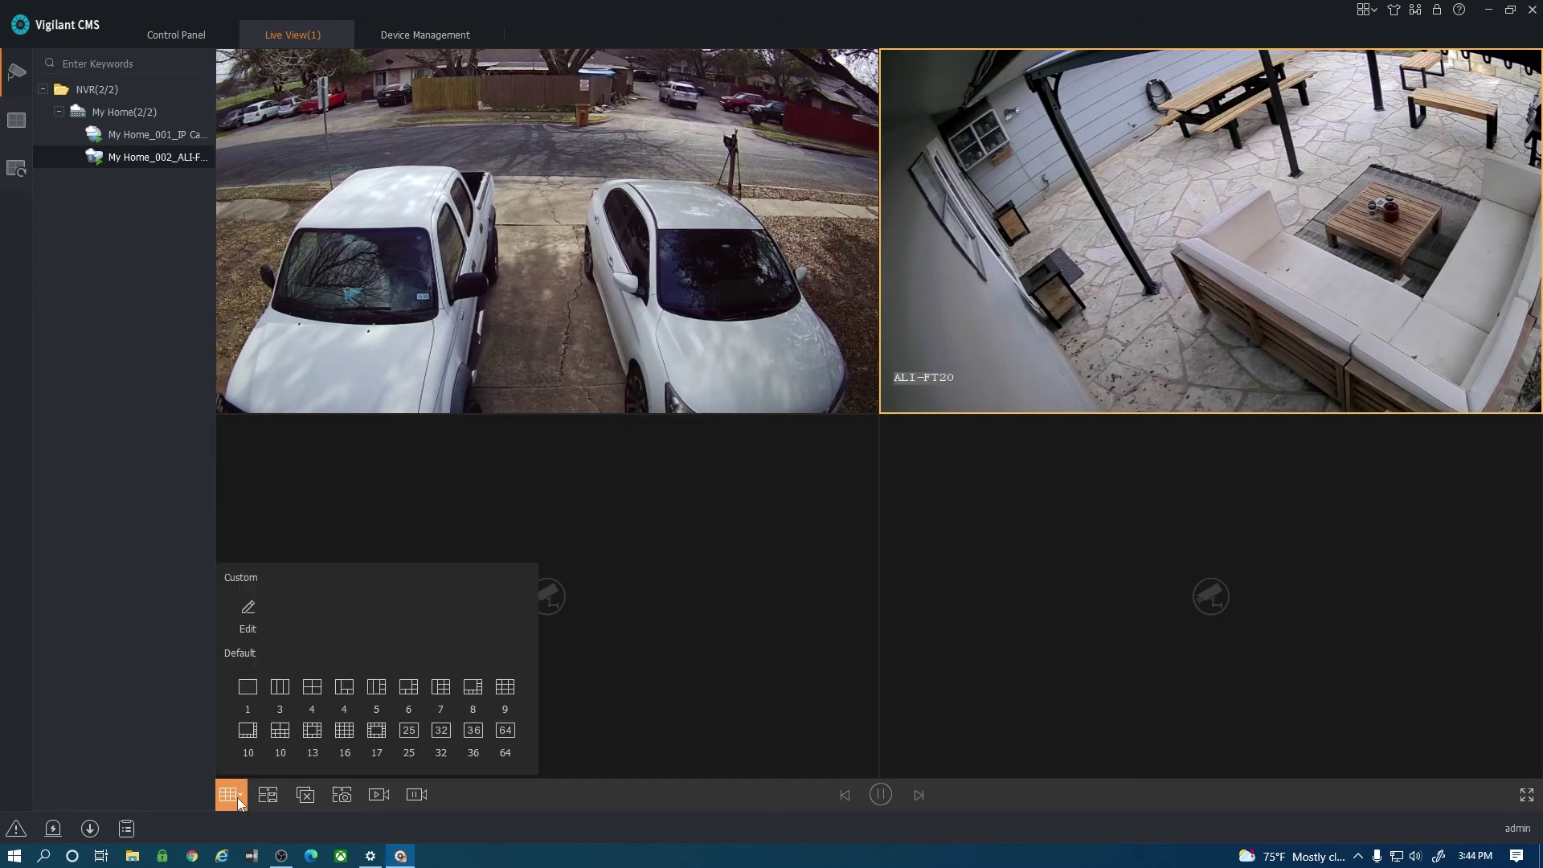
left_click(509, 690)
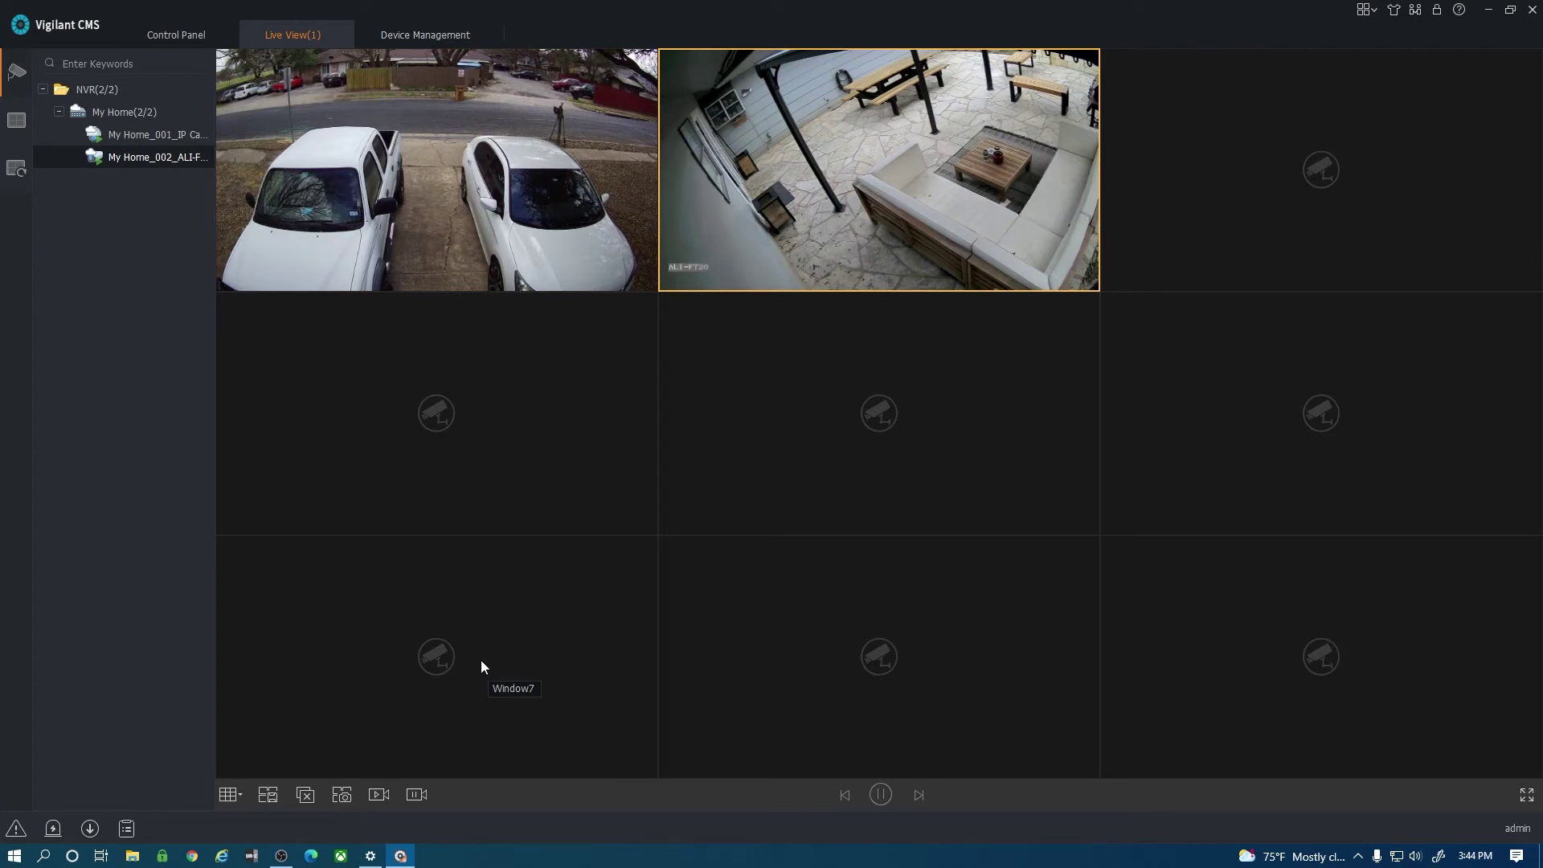
left_click(1527, 795)
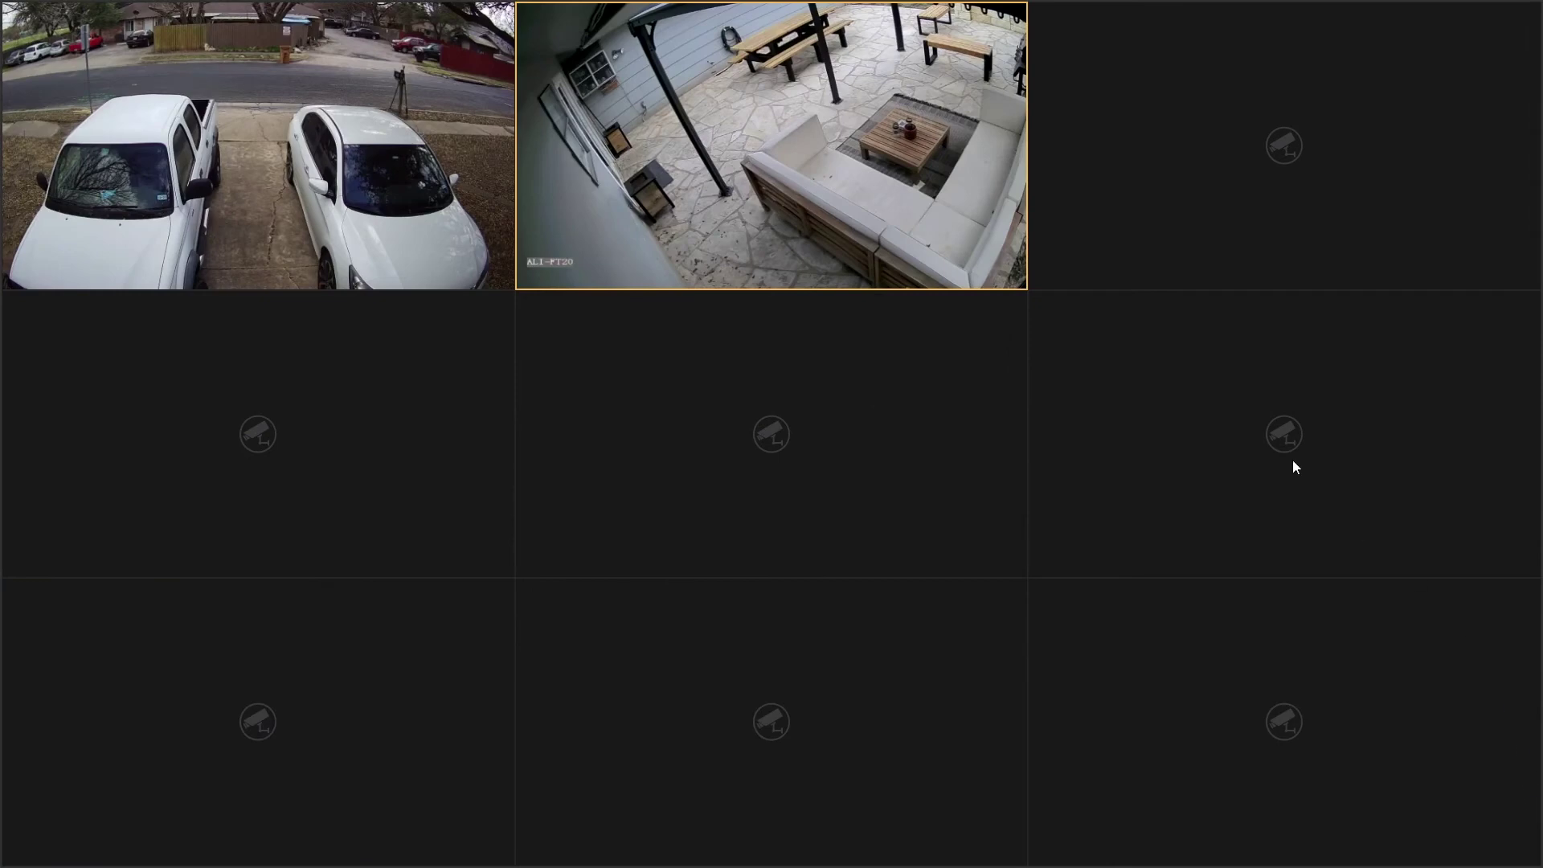
key("Escape")
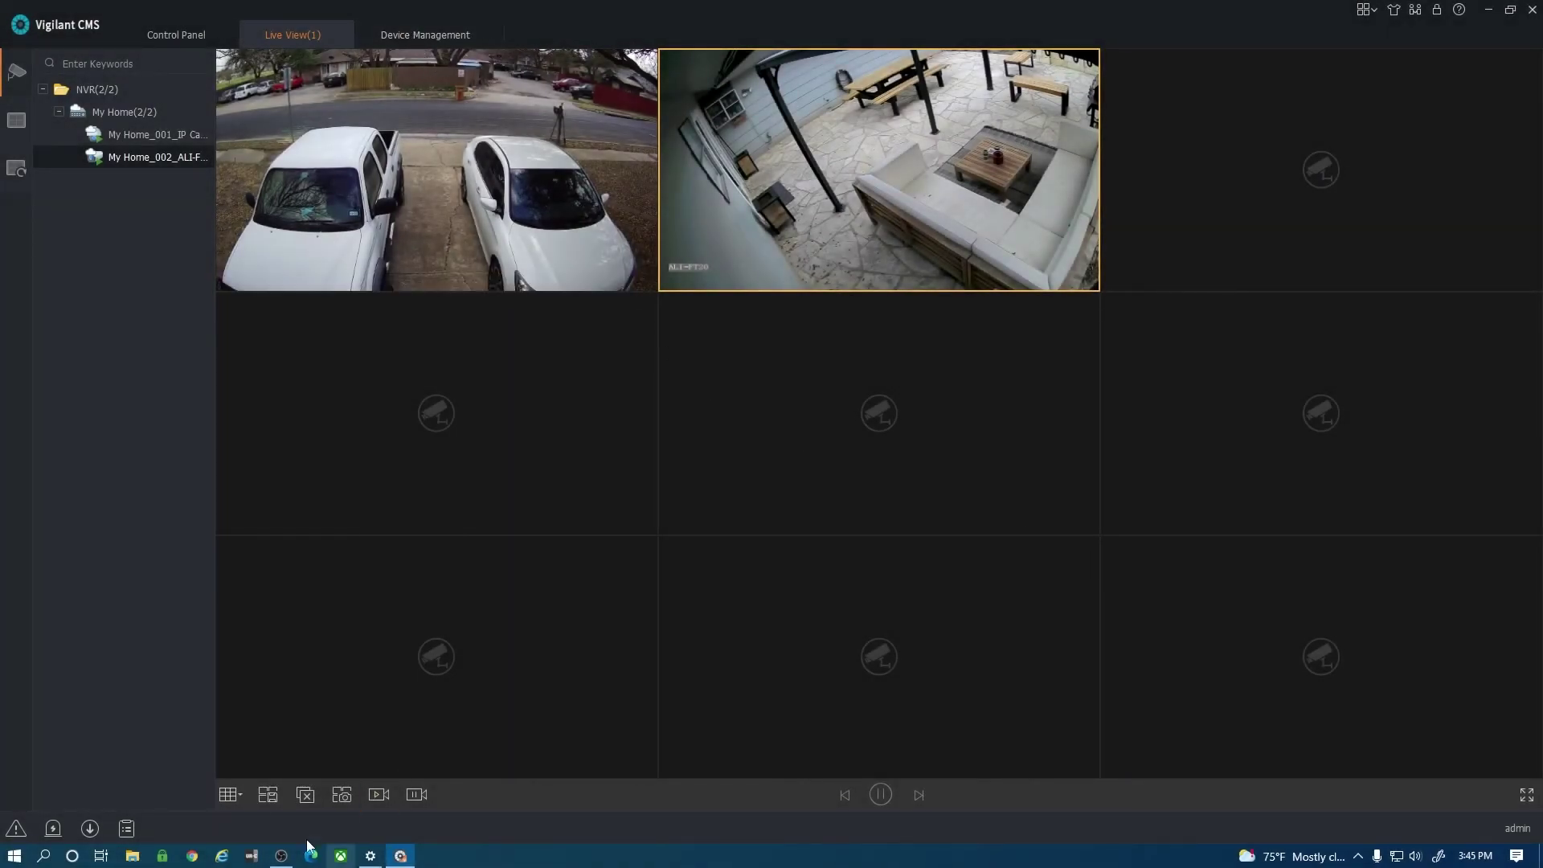
Close all live camera feeds and go to Playback from the Control Panel.
left_click(306, 794)
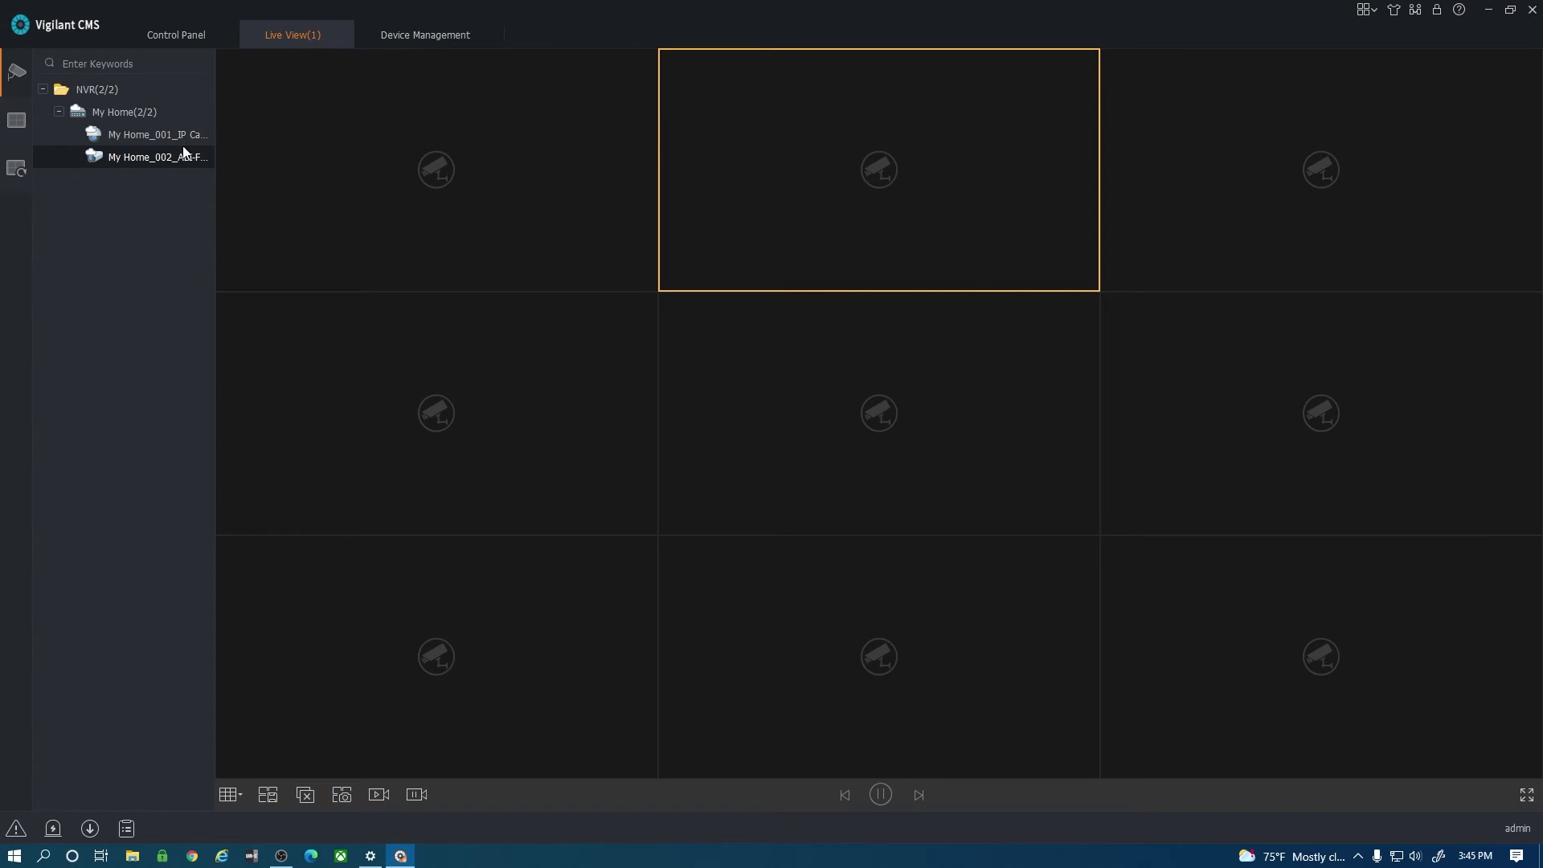
left_click(166, 32)
left_click(507, 169)
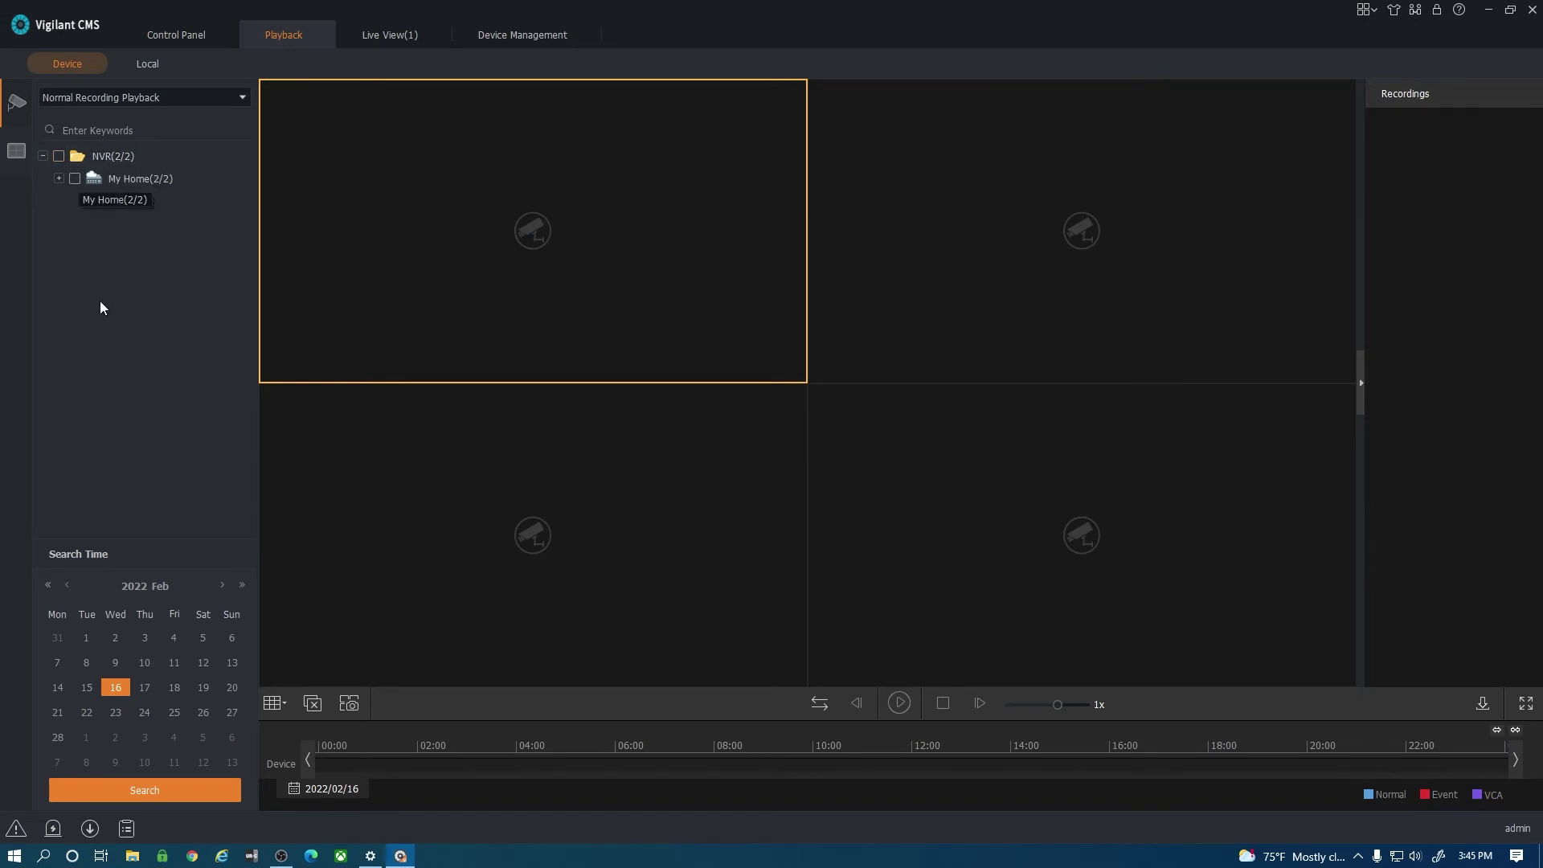
Tick Camera 01 under NVR > My Home, pick 2 February, and search its recordings.
left_click(59, 179)
left_click(58, 179)
left_click(42, 156)
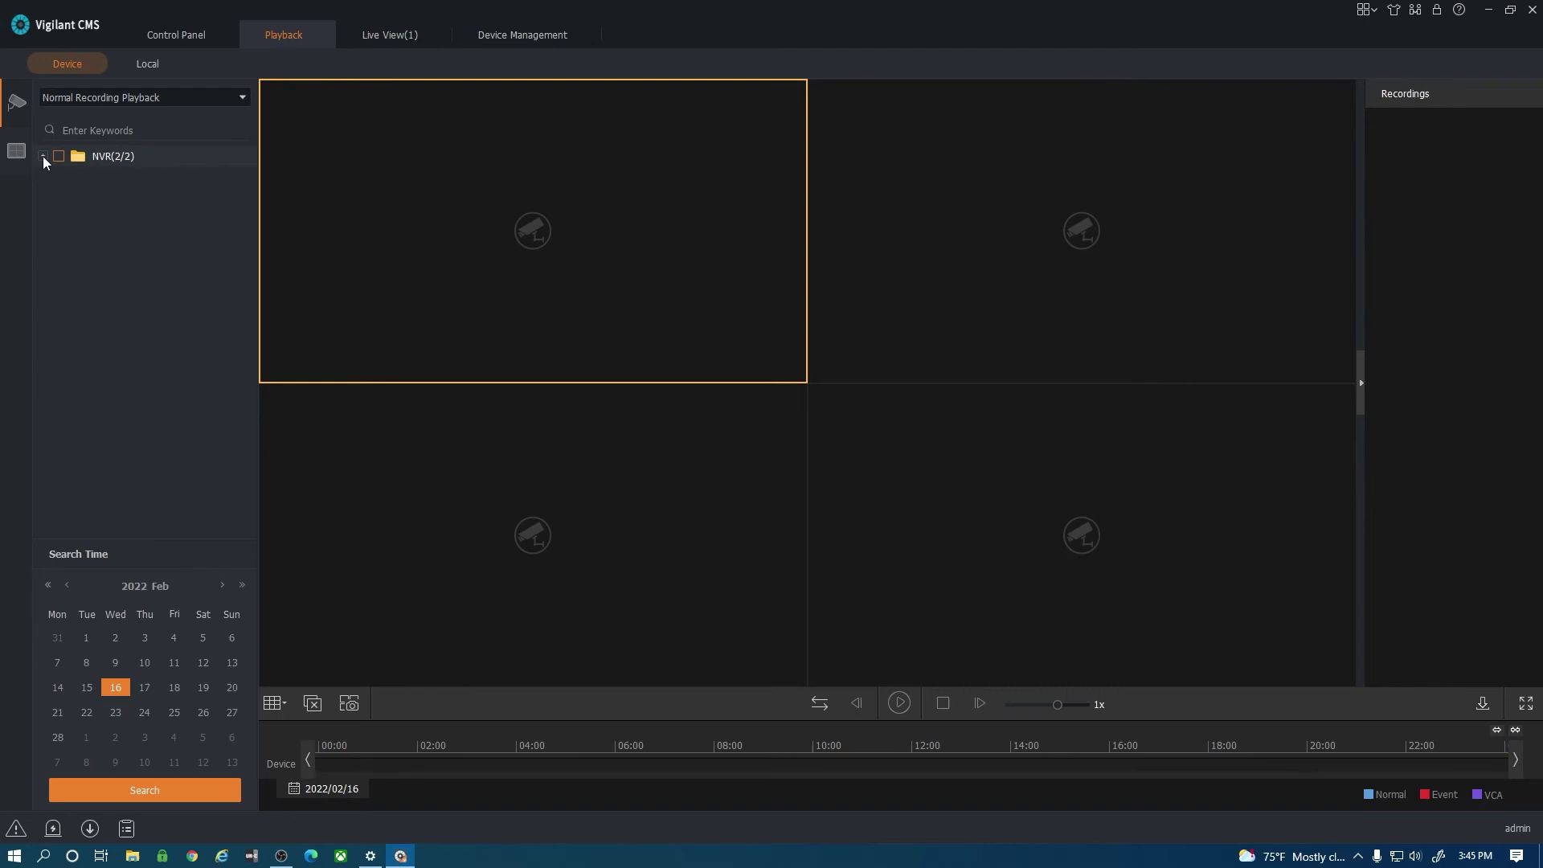
left_click(44, 157)
left_click(59, 178)
left_click(90, 201)
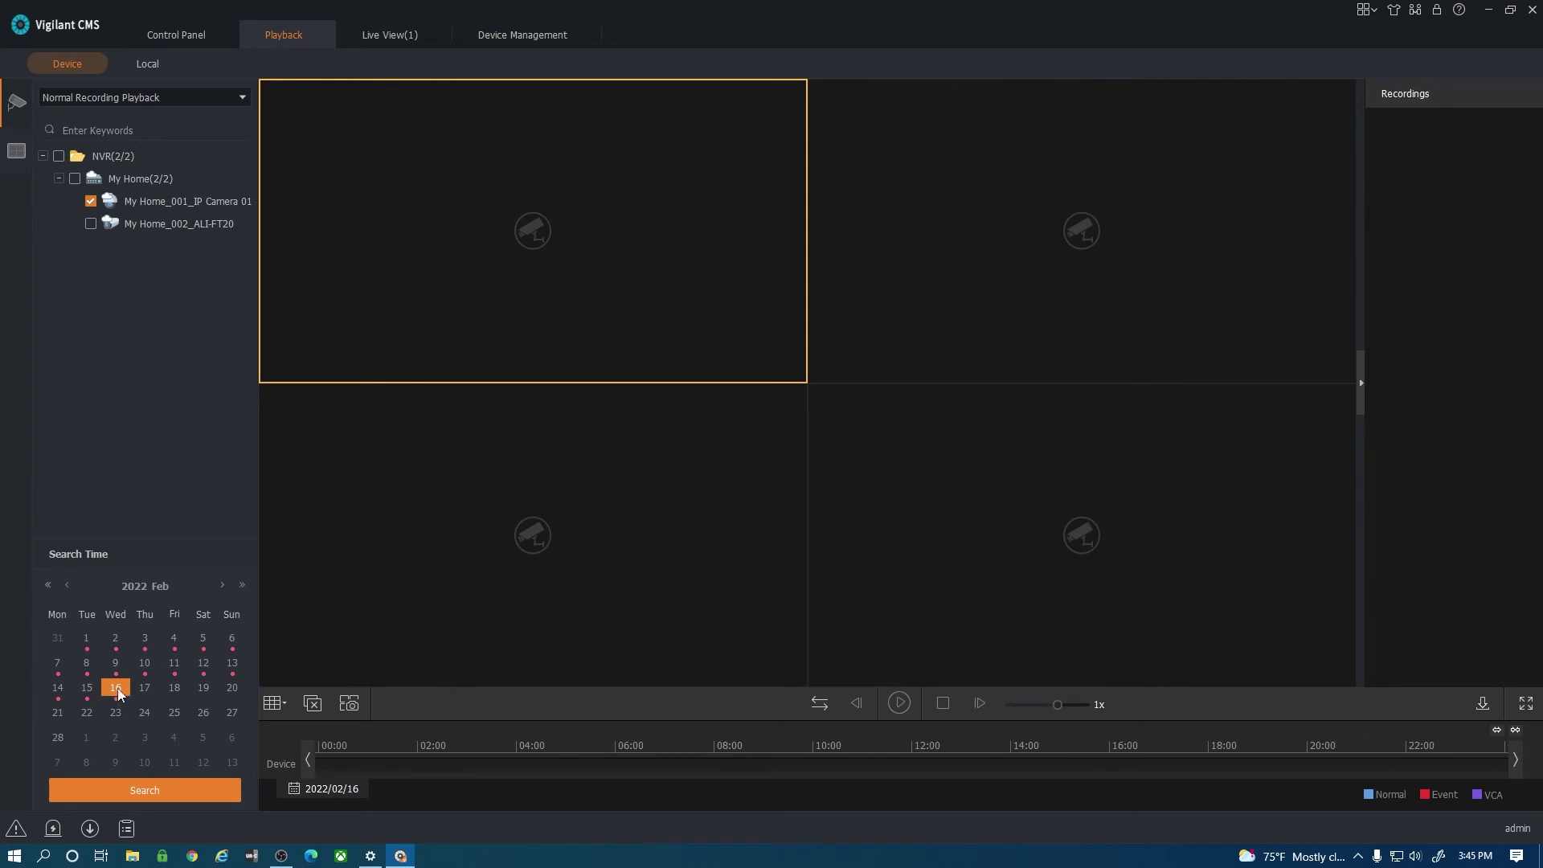
left_click(116, 638)
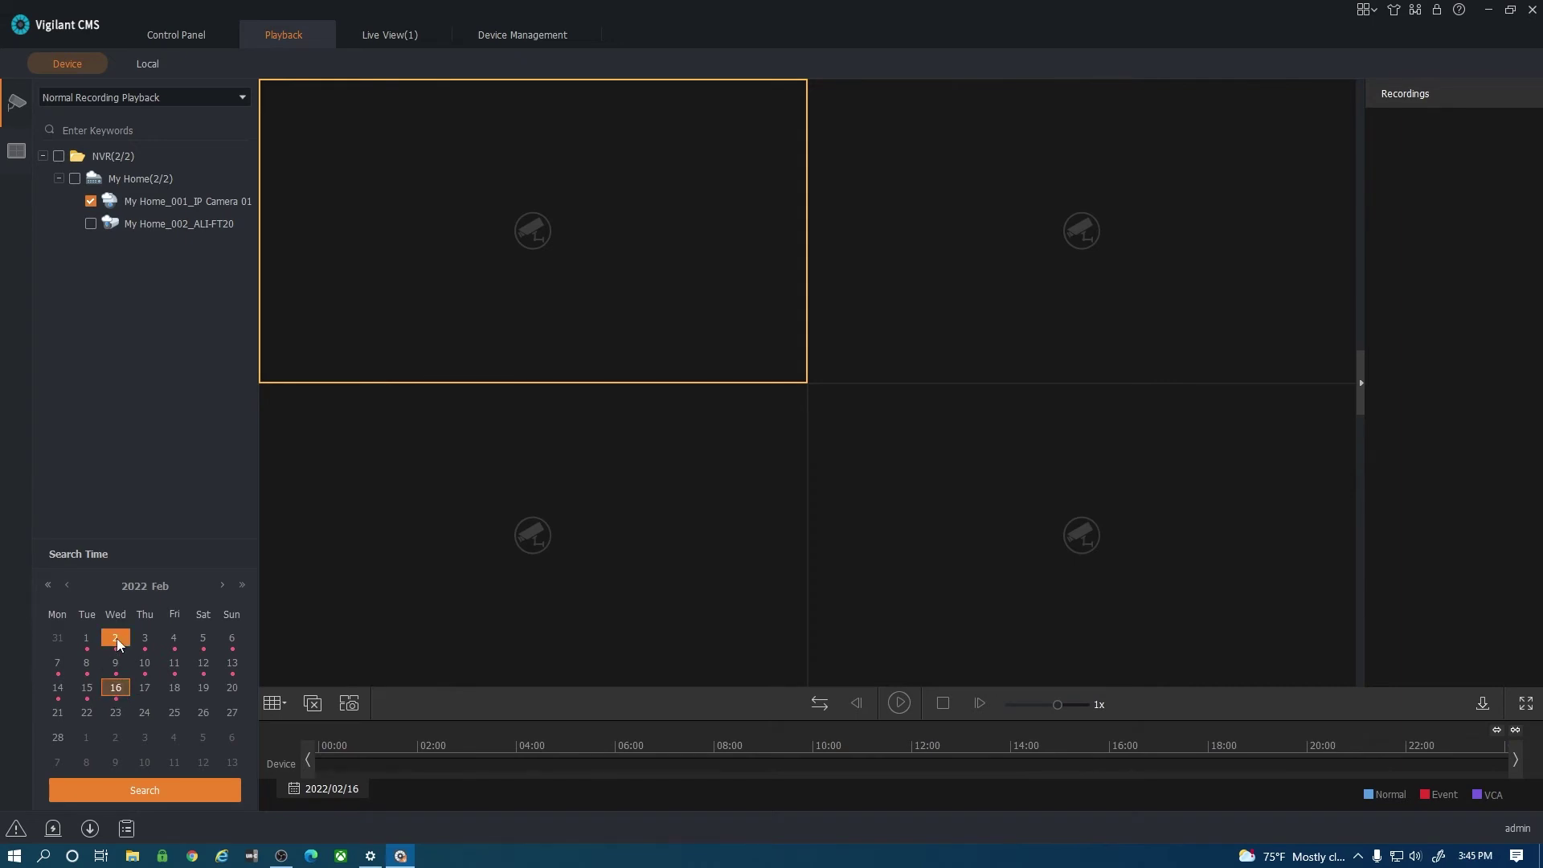
left_click(146, 794)
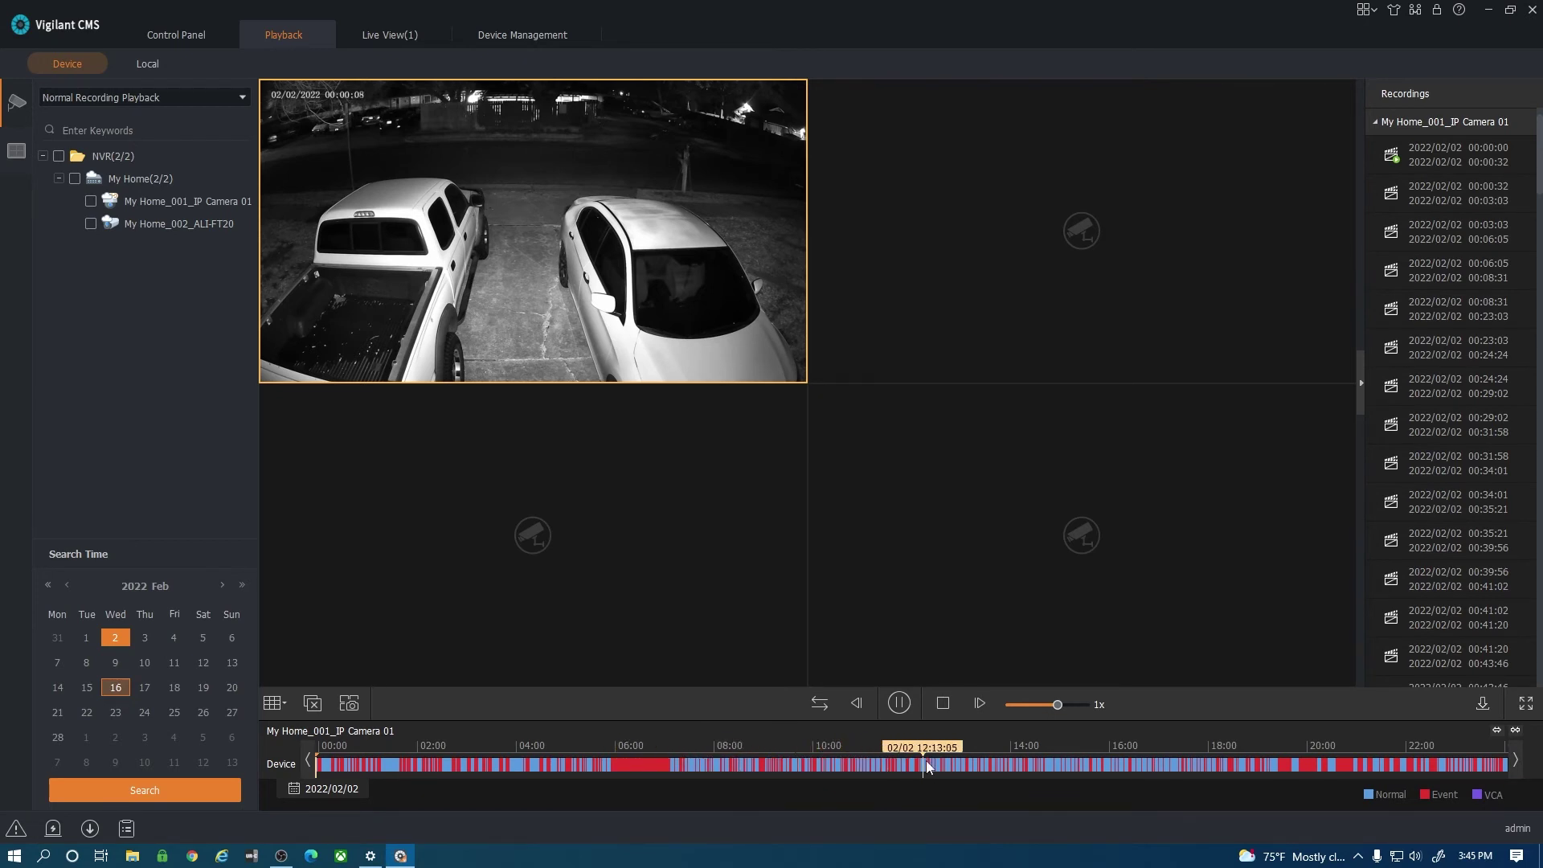
Jump Camera 01's playback from about 10:13 through 20:00, then stop it.
left_click(825, 765)
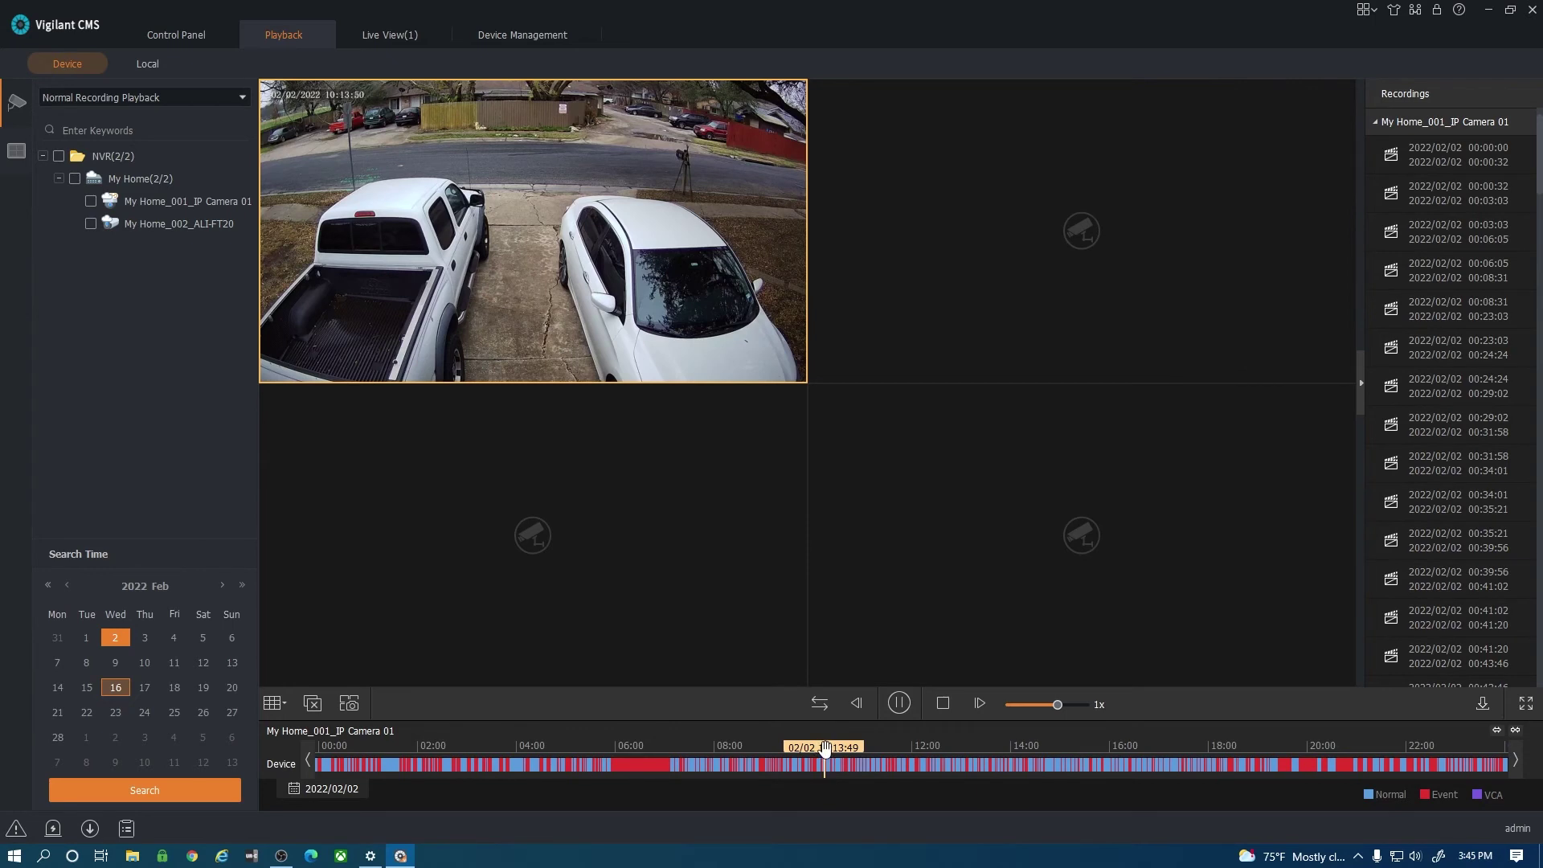
left_click_drag(825, 747, 718, 774)
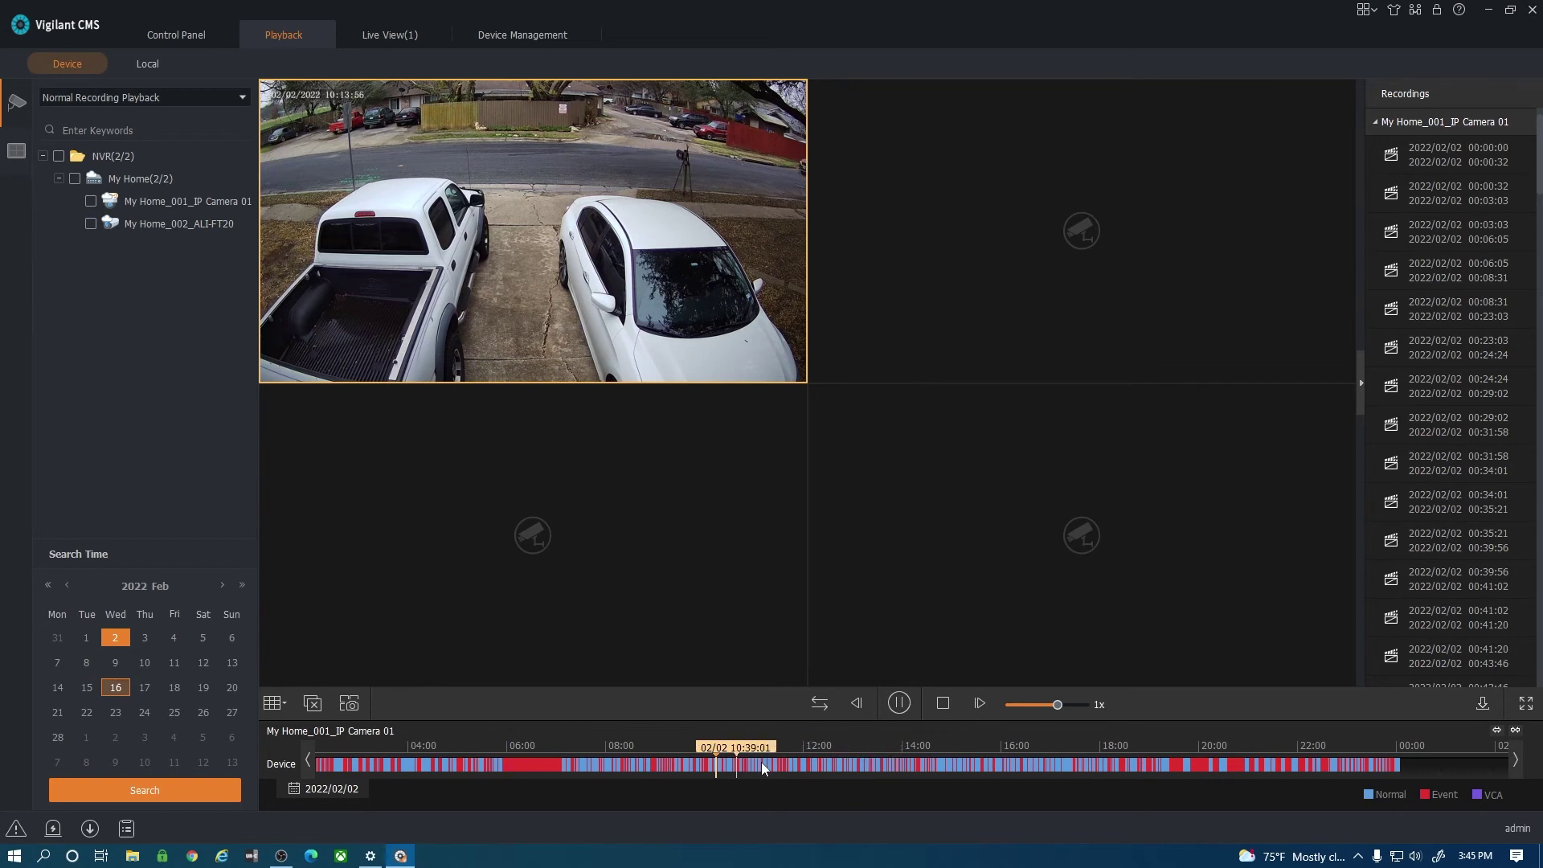
left_click(854, 764)
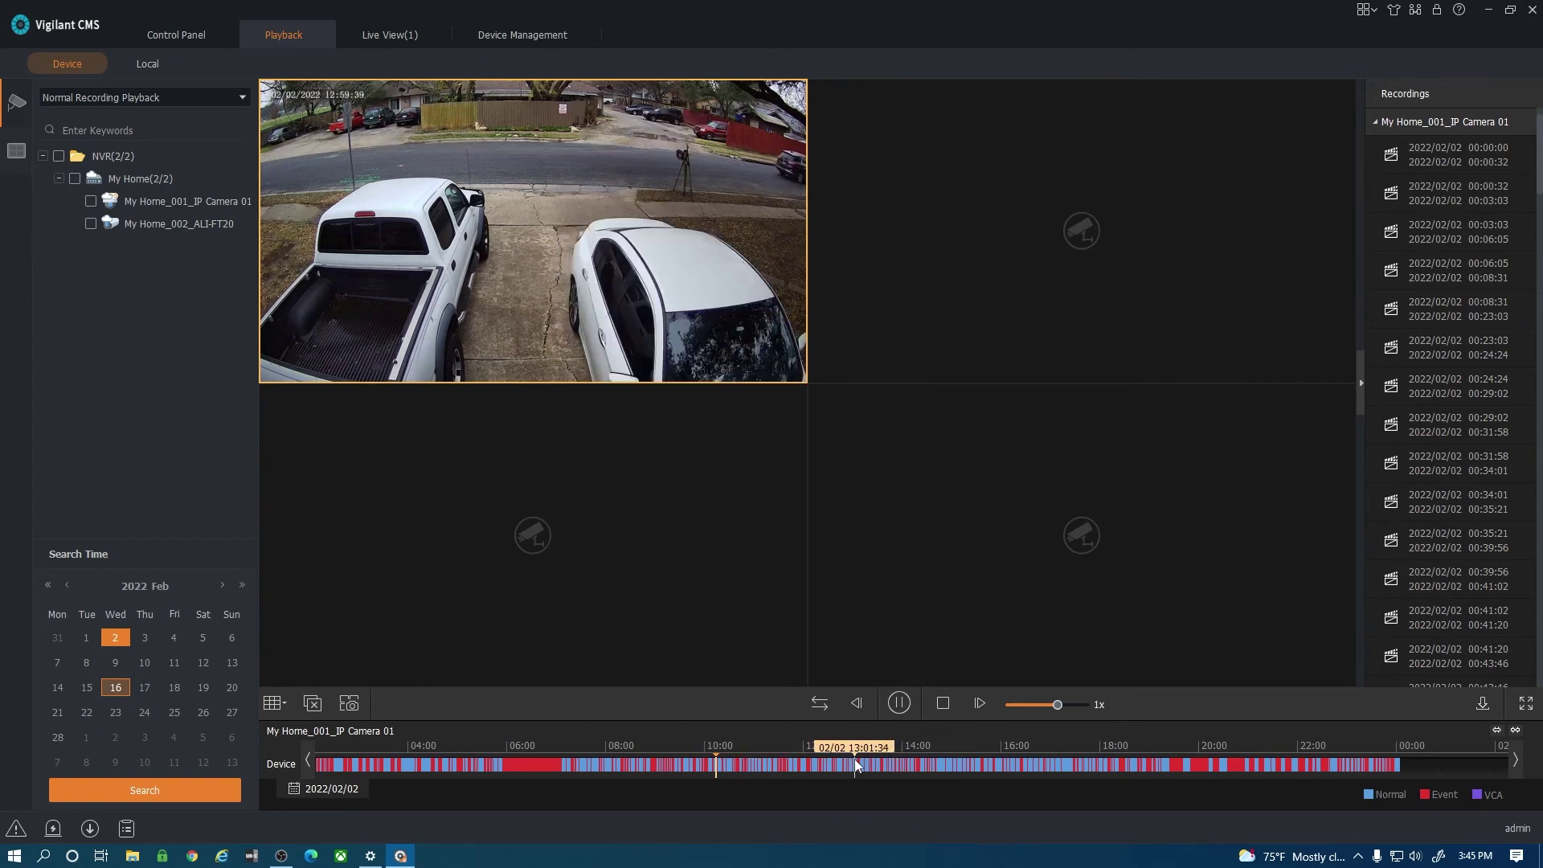
left_click(935, 764)
left_click(1024, 763)
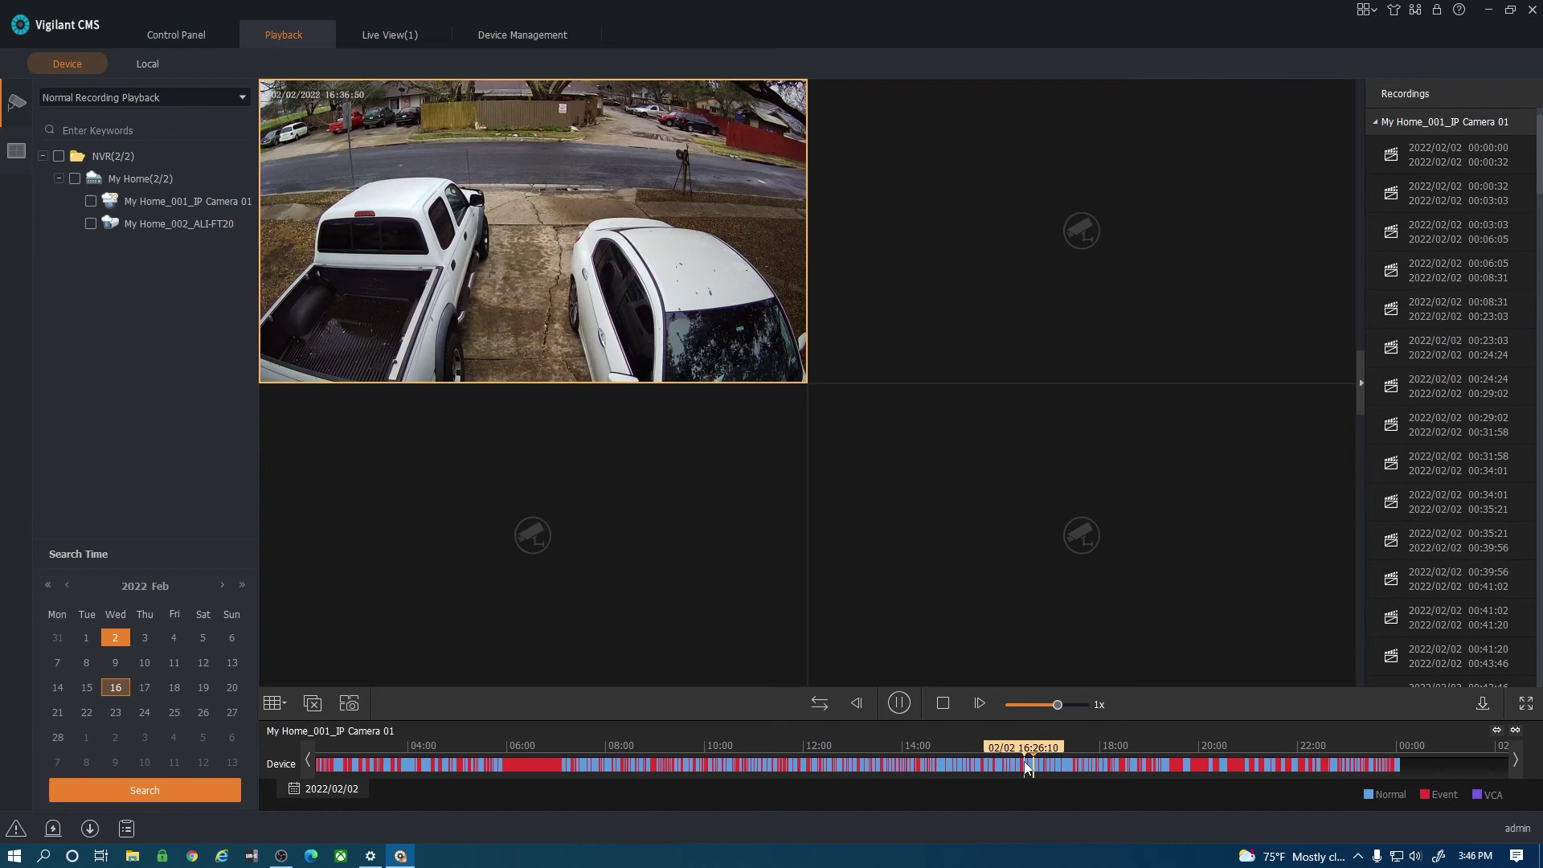
left_click(1203, 769)
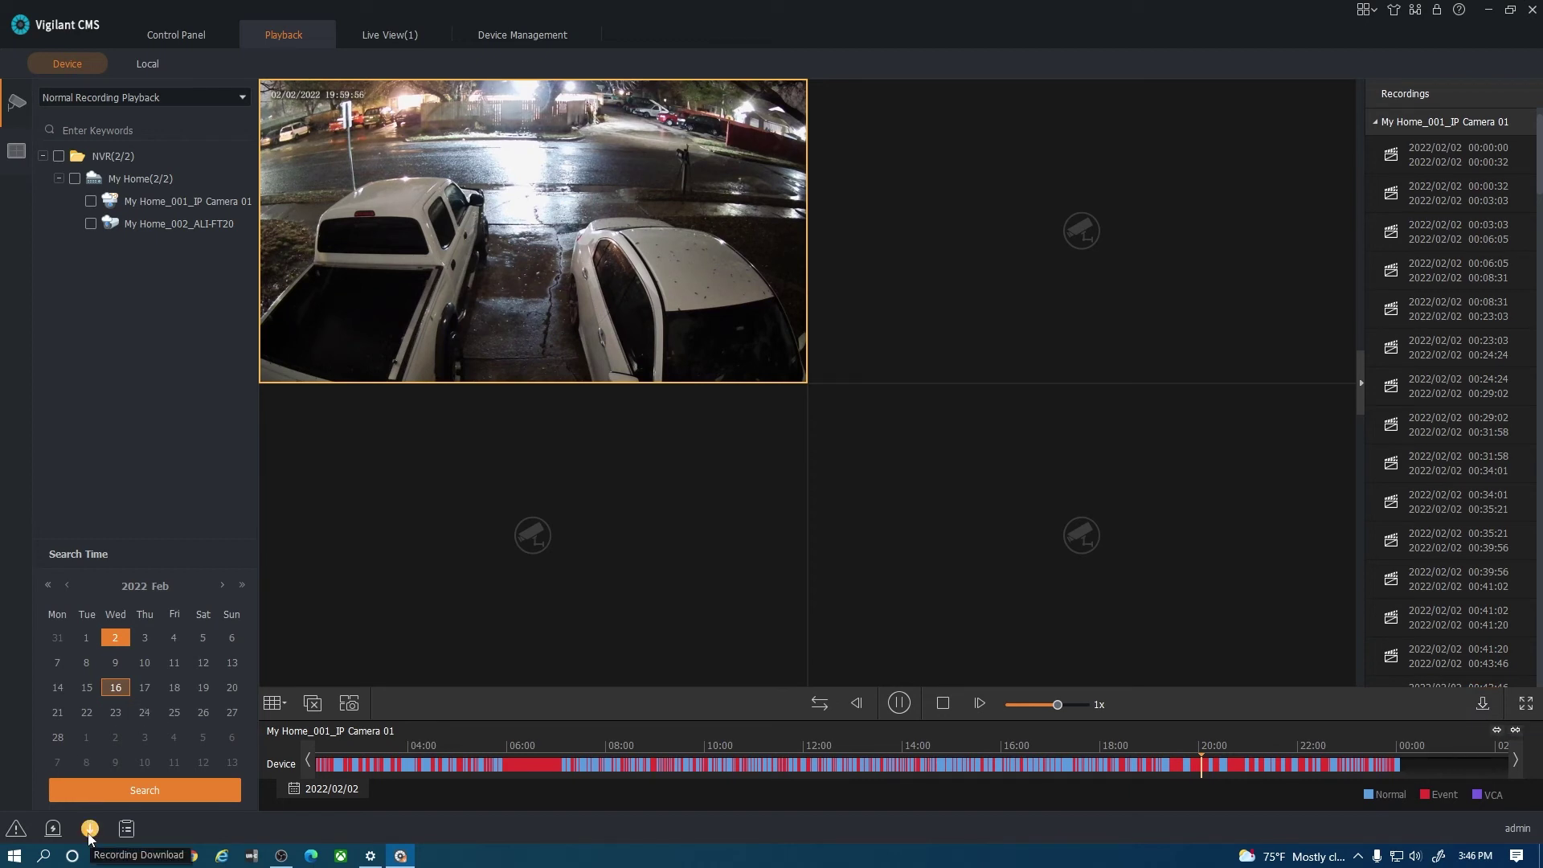
left_click(942, 703)
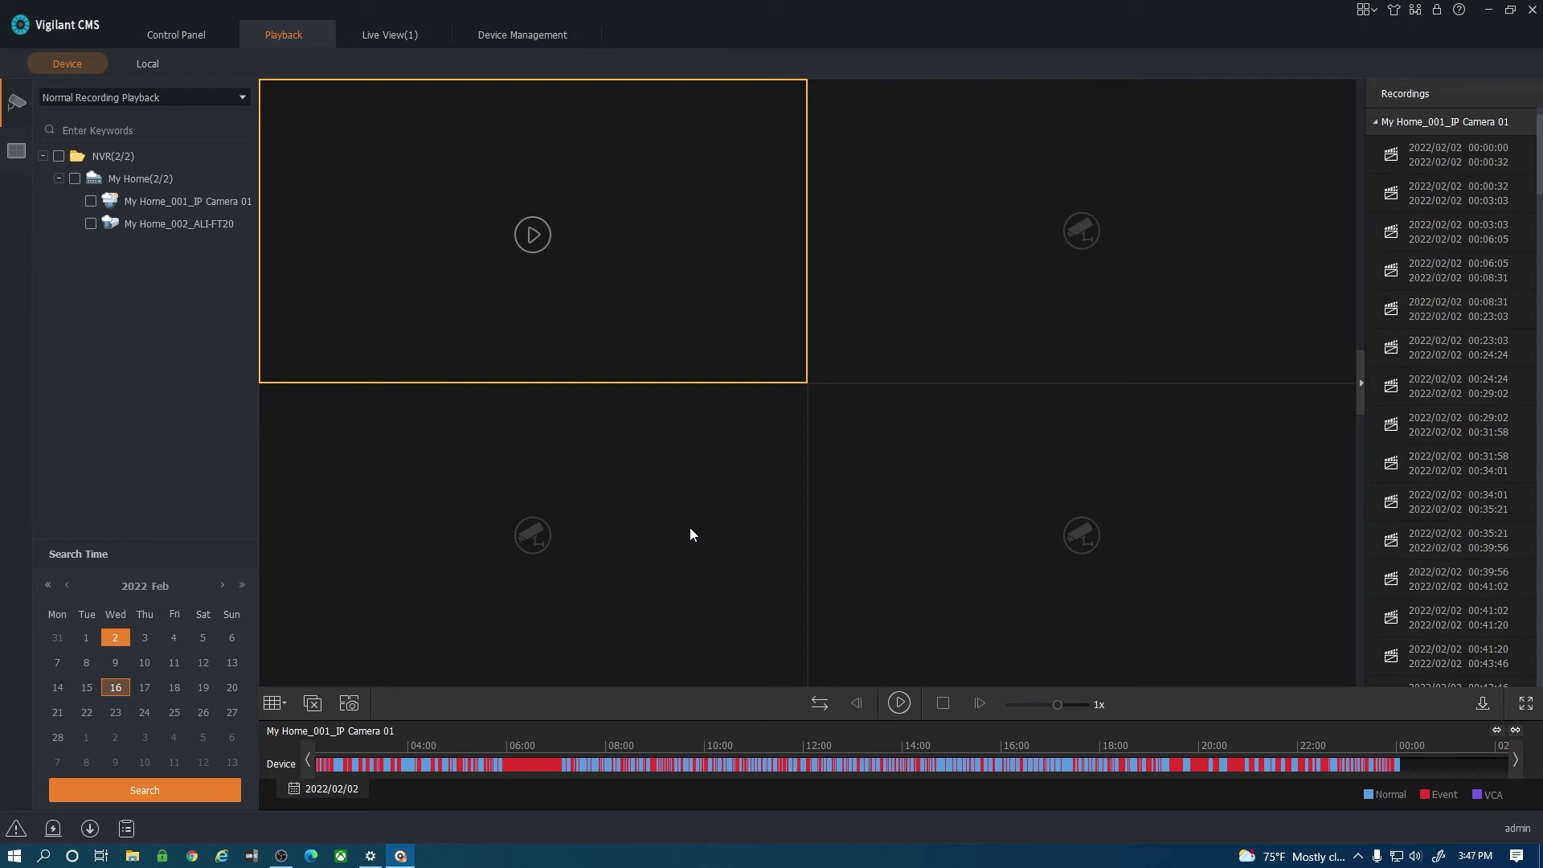
Browse Camera 01's clips in the download window's By File and By Time lists.
left_click(1483, 704)
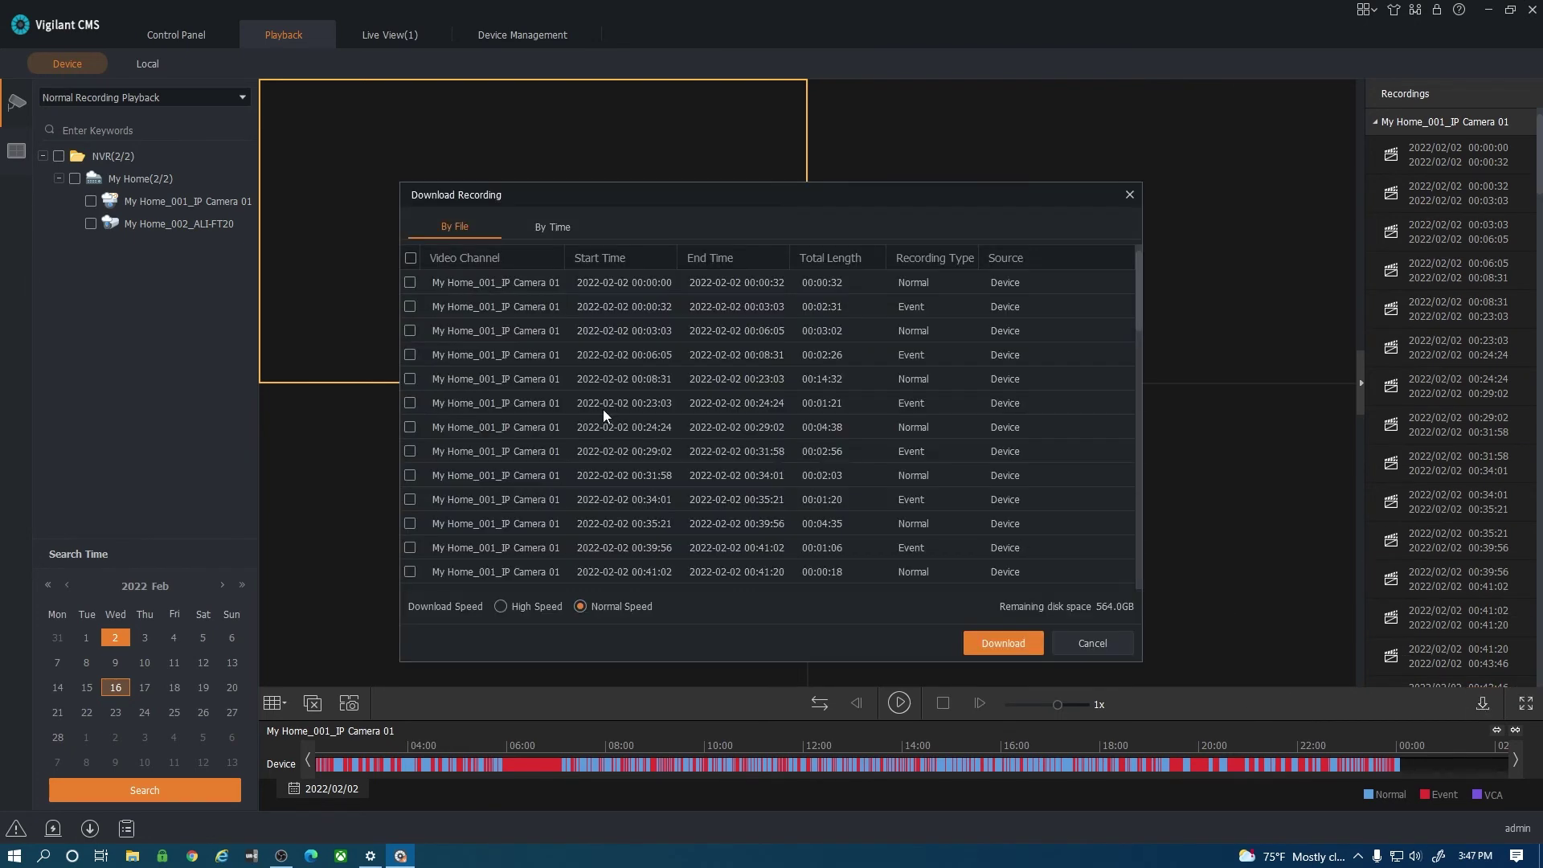
scroll(538, 438, "down", 10)
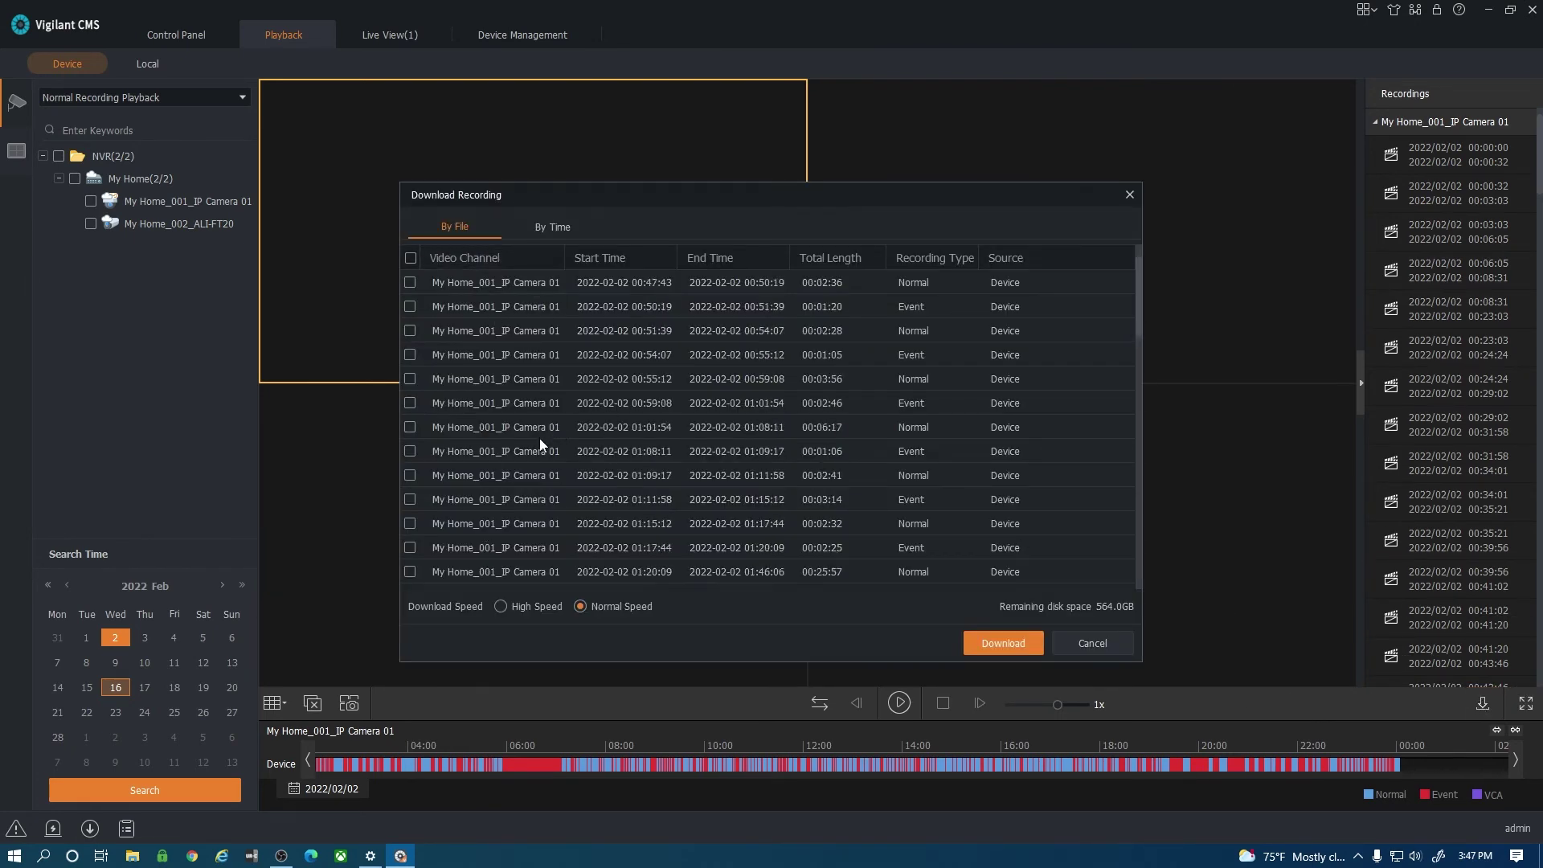
scroll(534, 440, "up", 10)
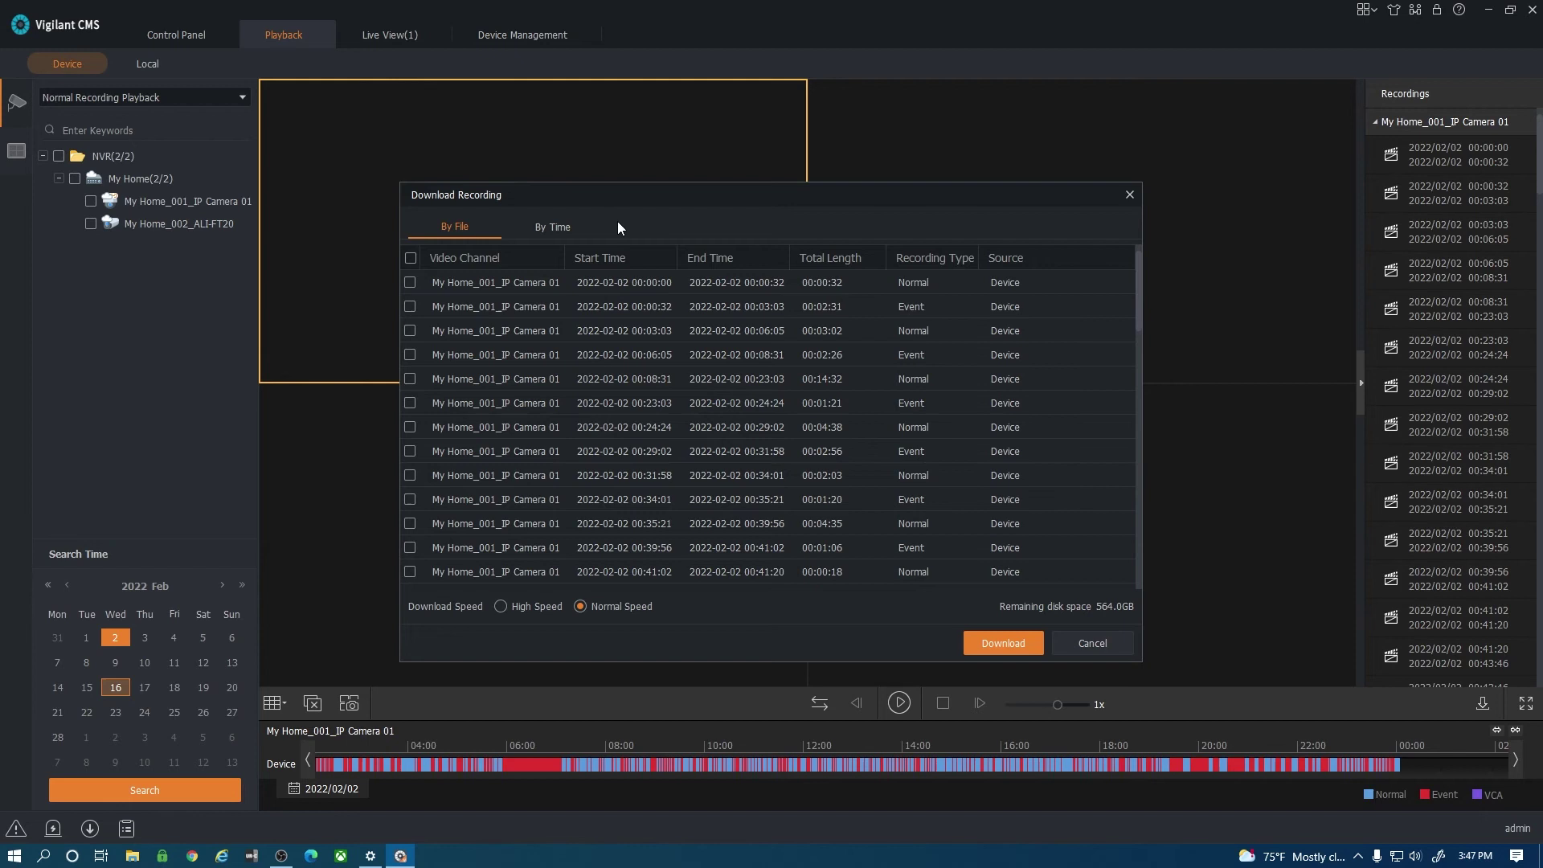
left_click(555, 227)
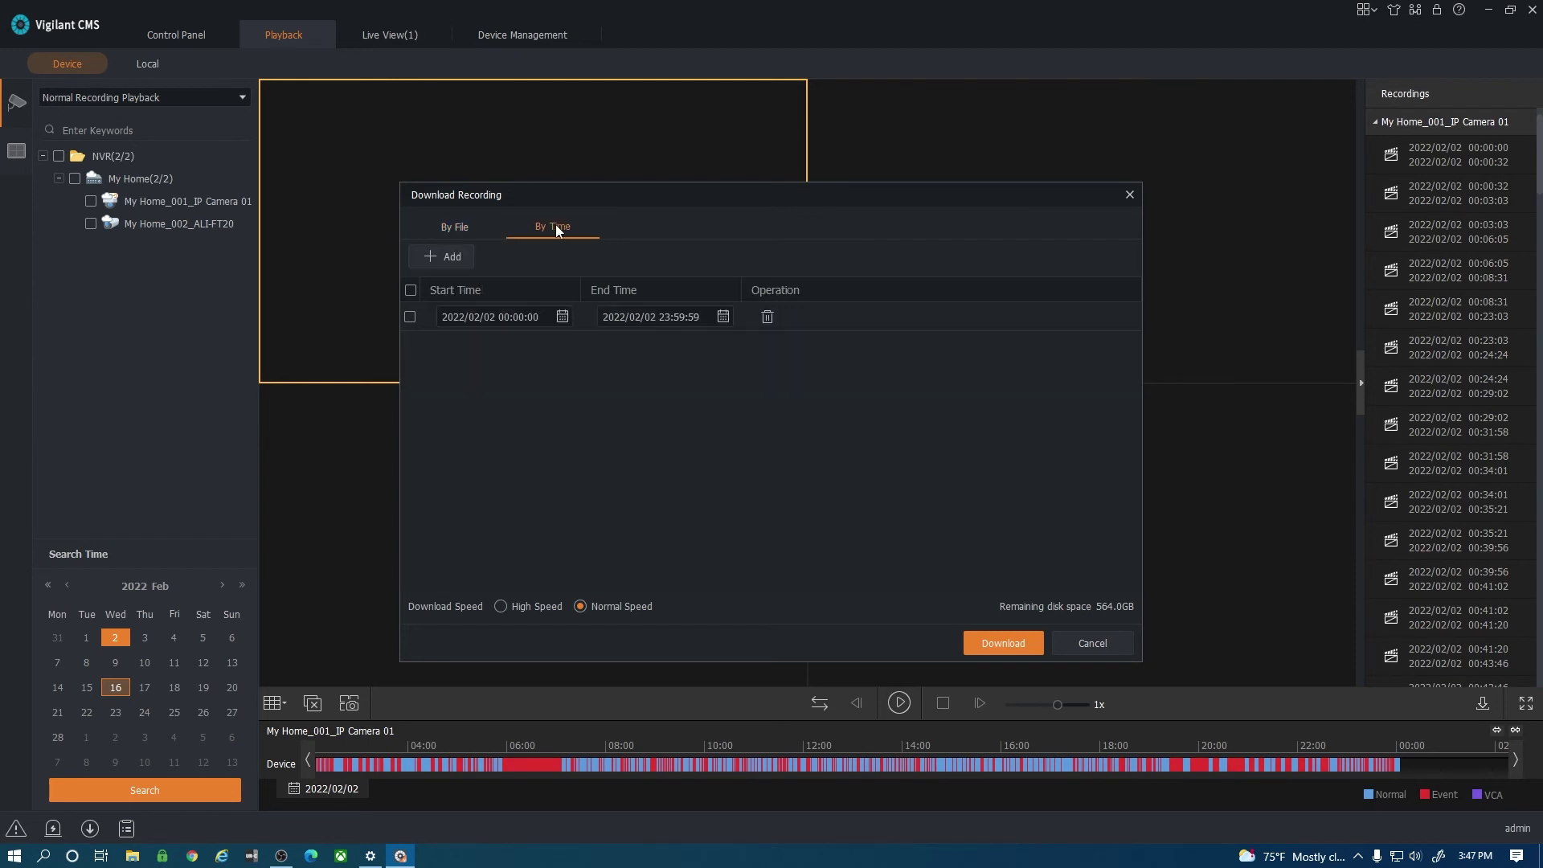
left_click(1129, 195)
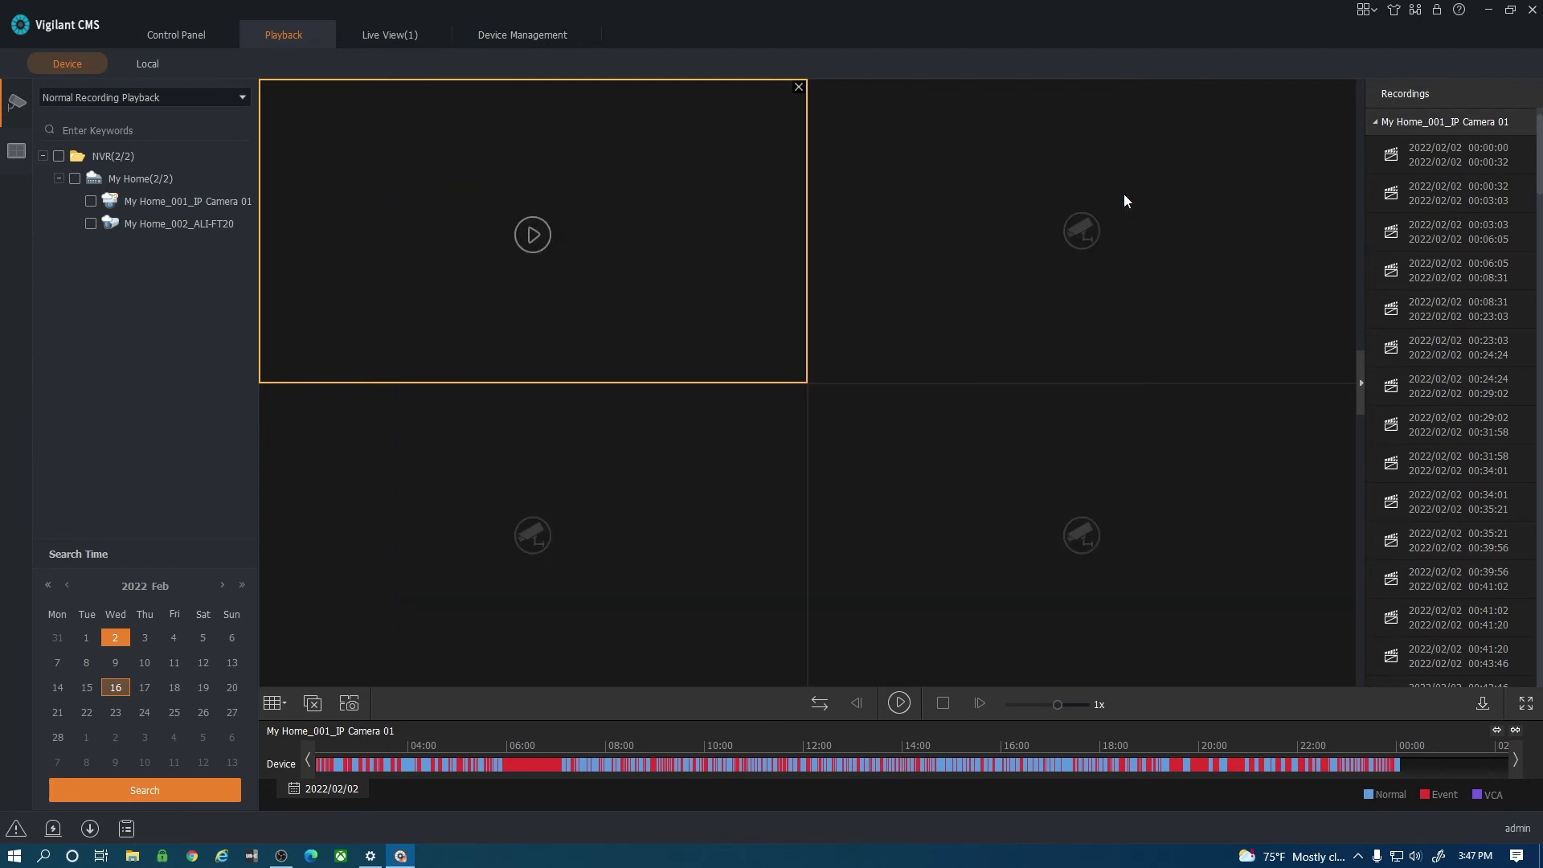
Choose Camera 01 and set the download range to 2022/02/02 00:00:00–00:00:59.
left_click(95, 832)
left_click(394, 258)
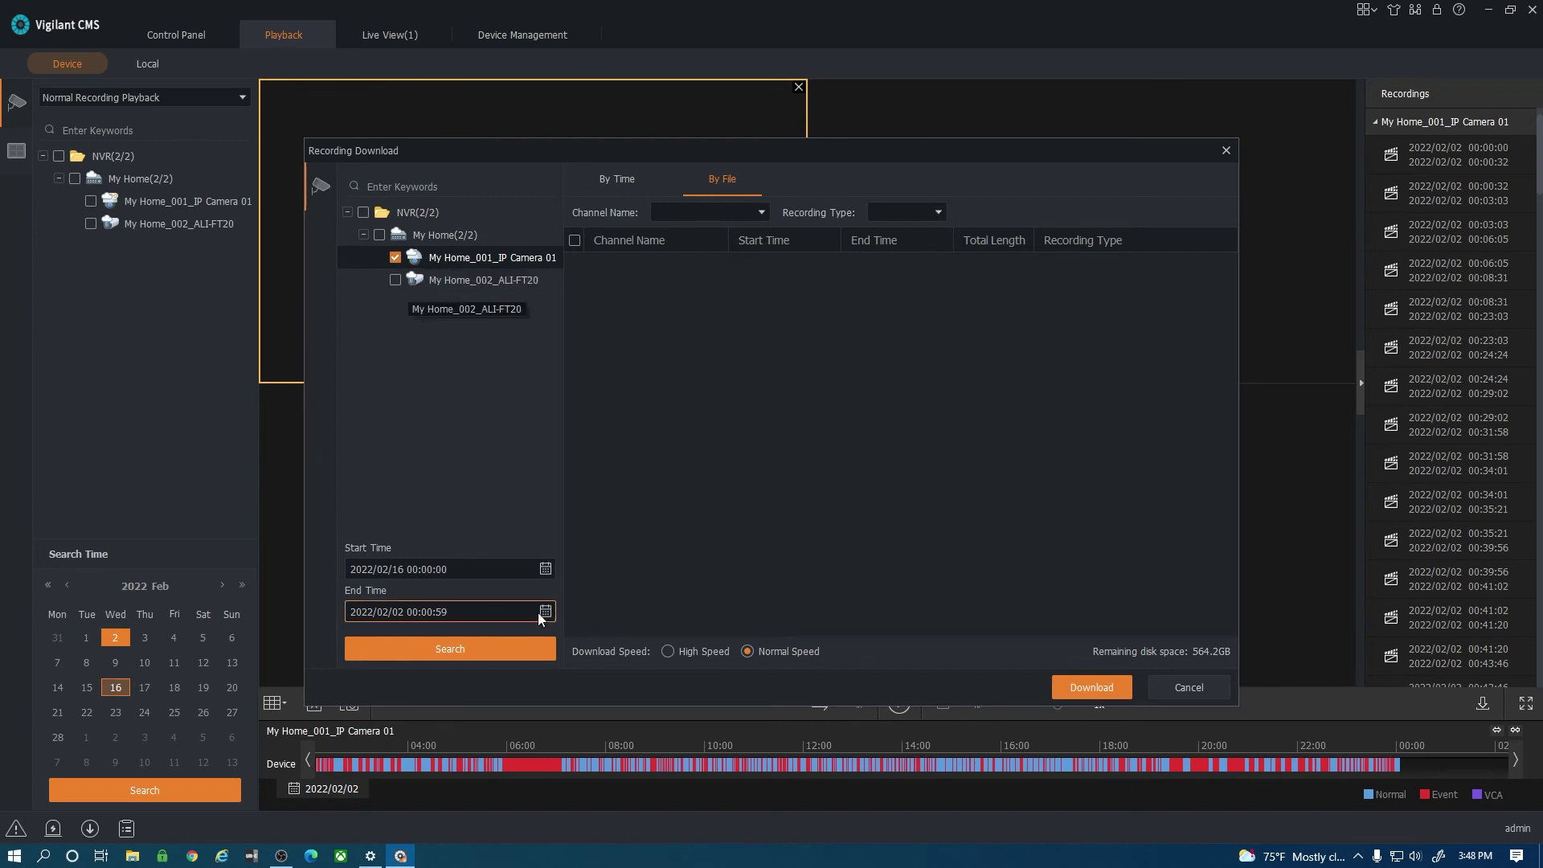
left_click(545, 570)
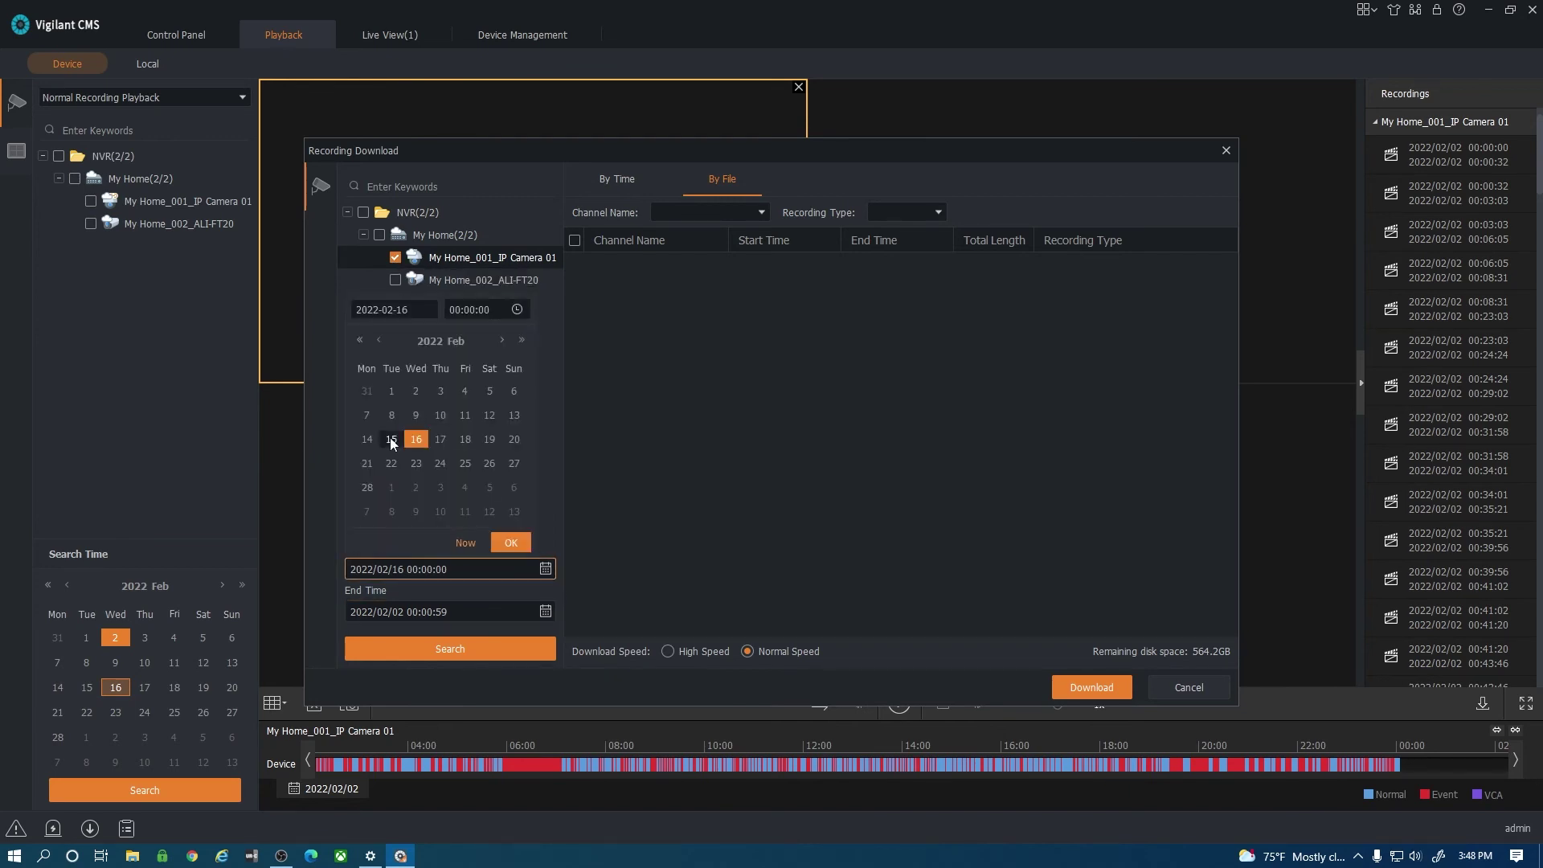
left_click(416, 391)
left_click(511, 541)
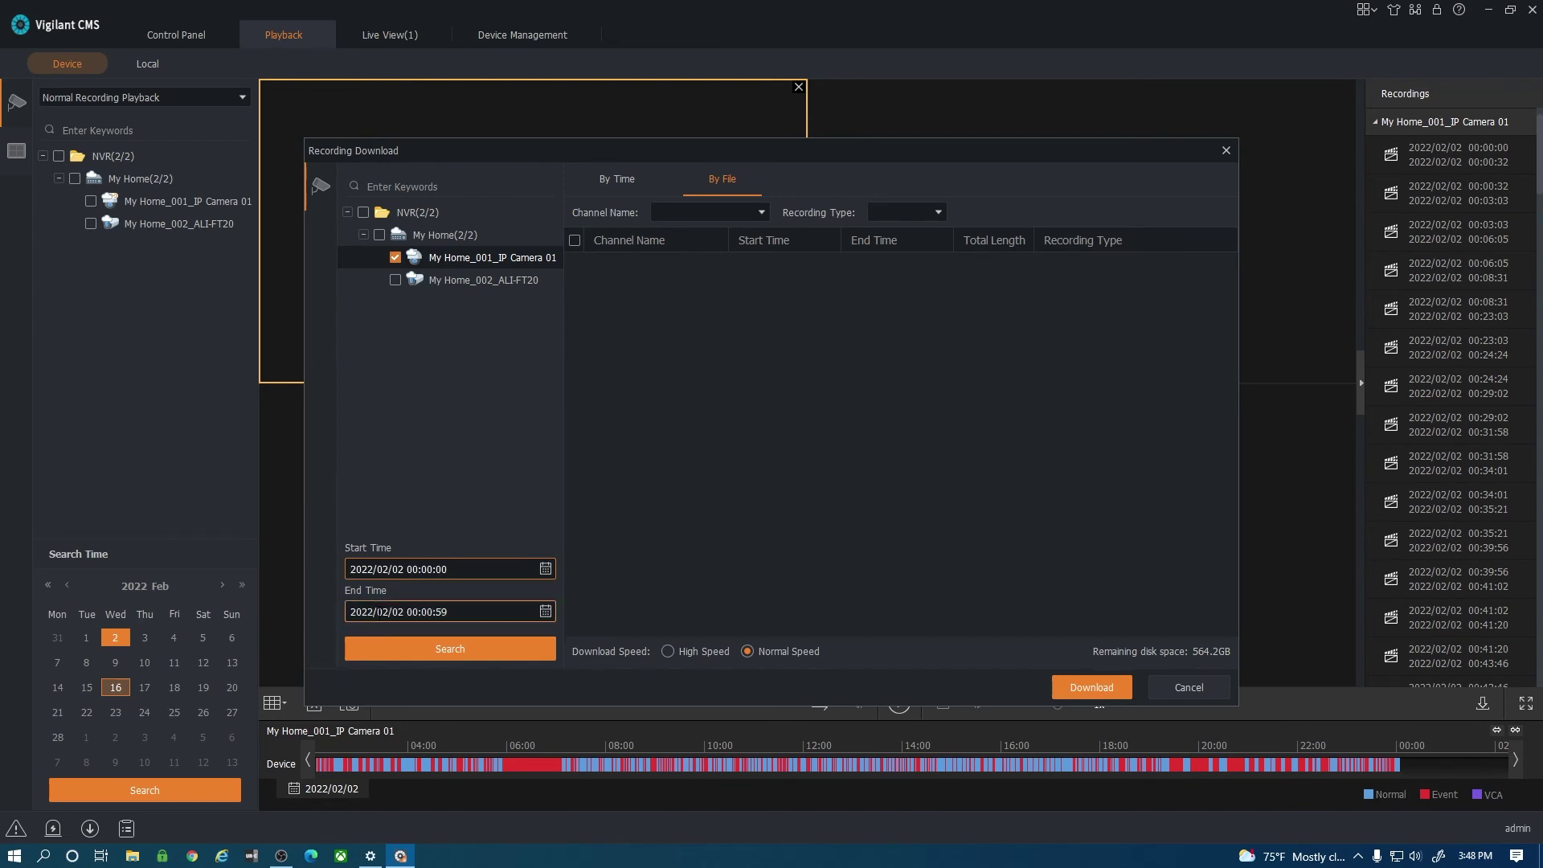
left_click(545, 612)
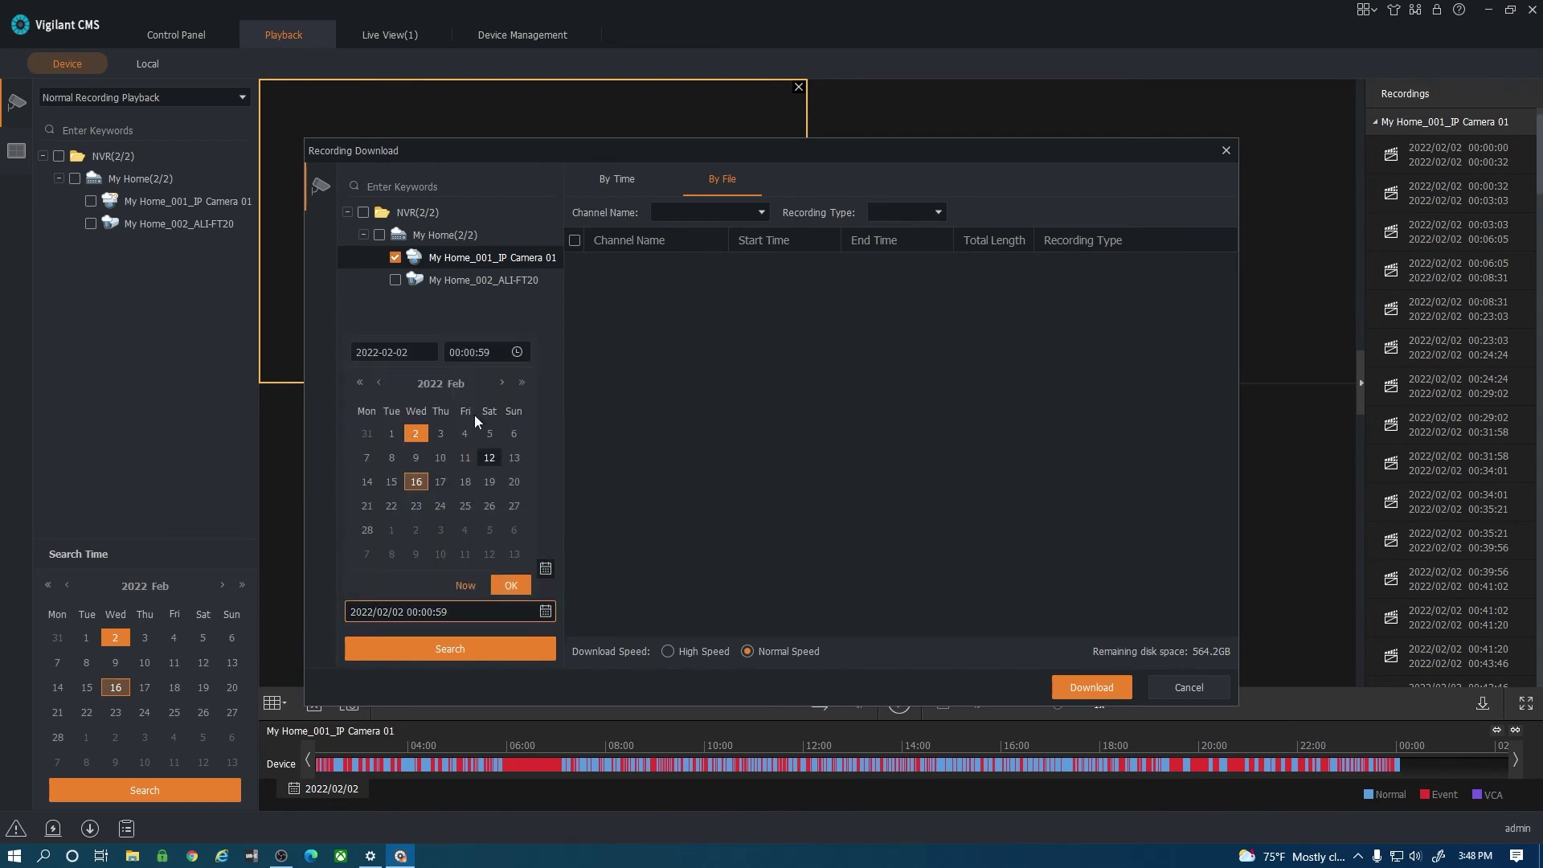
Search that range and download both recordings found.
left_click(475, 645)
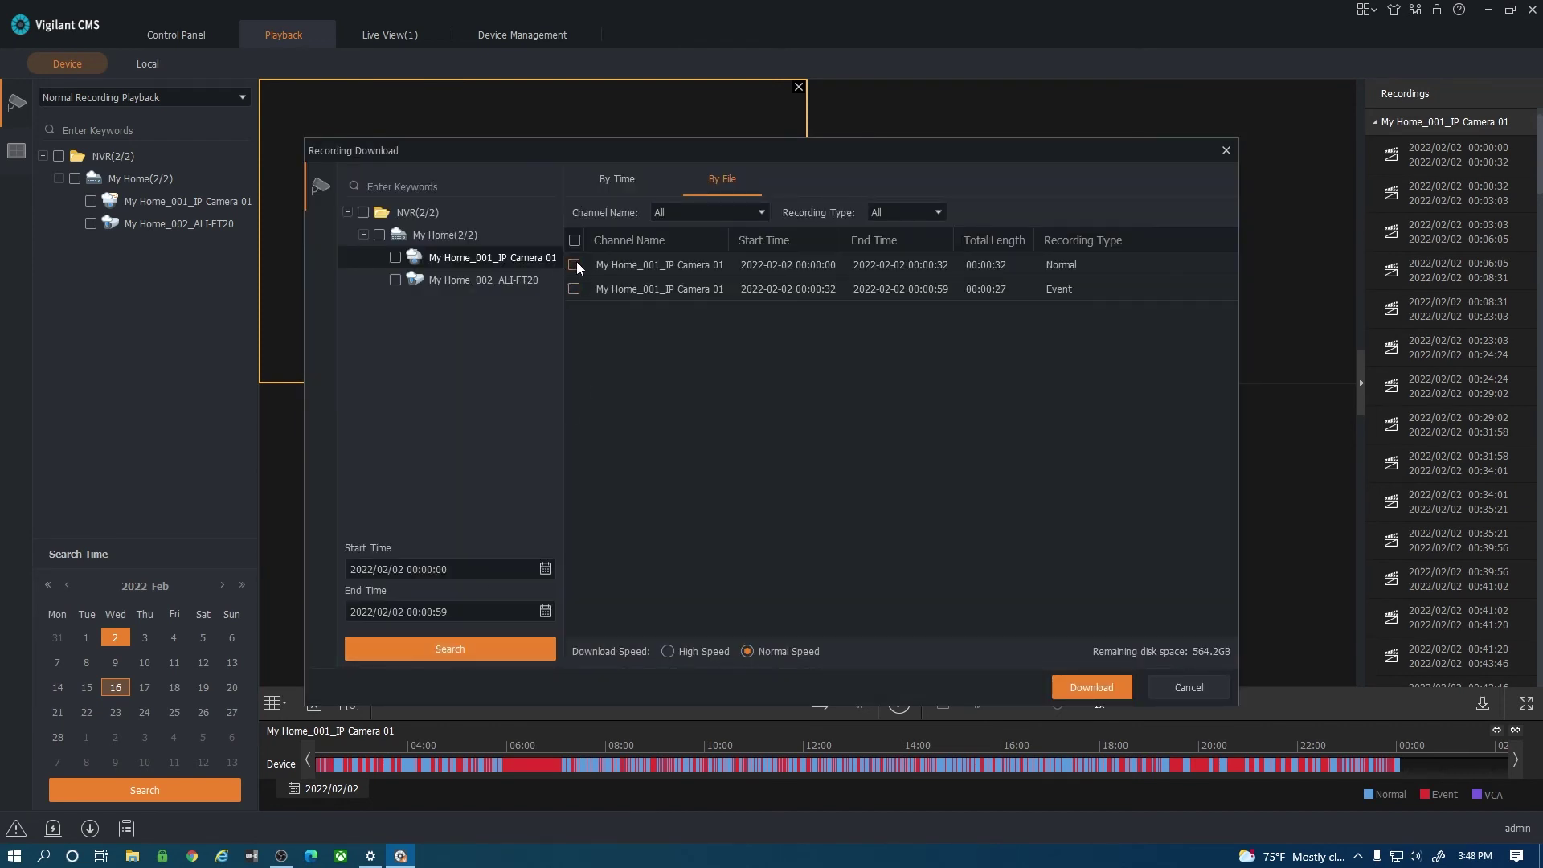
left_click(573, 265)
left_click(573, 288)
left_click(1091, 688)
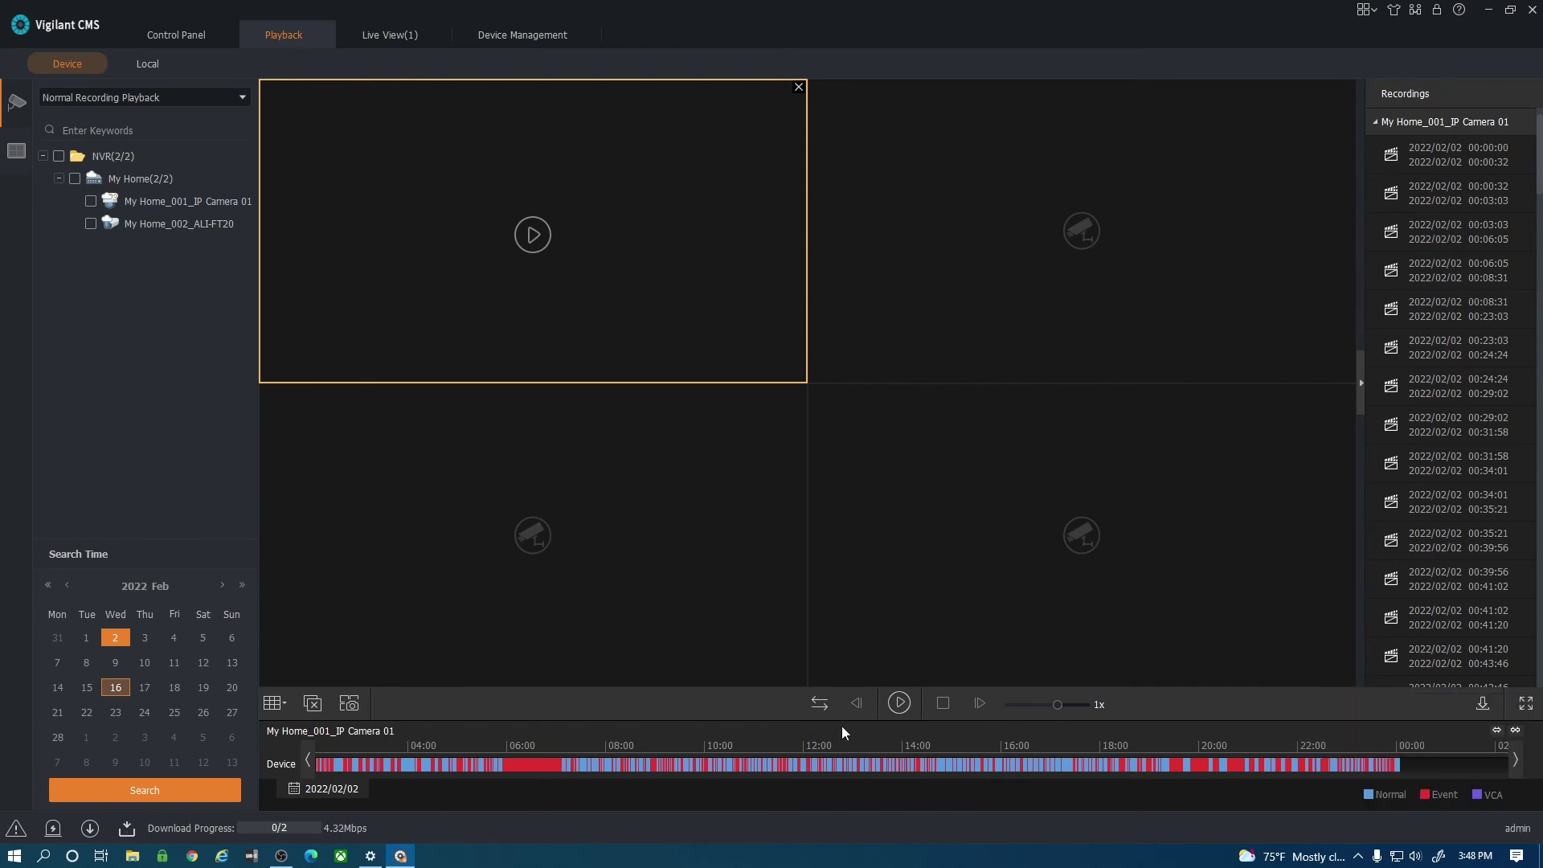
Check the Camera 01 download progress in the task list, then return to Control Panel.
left_click(127, 830)
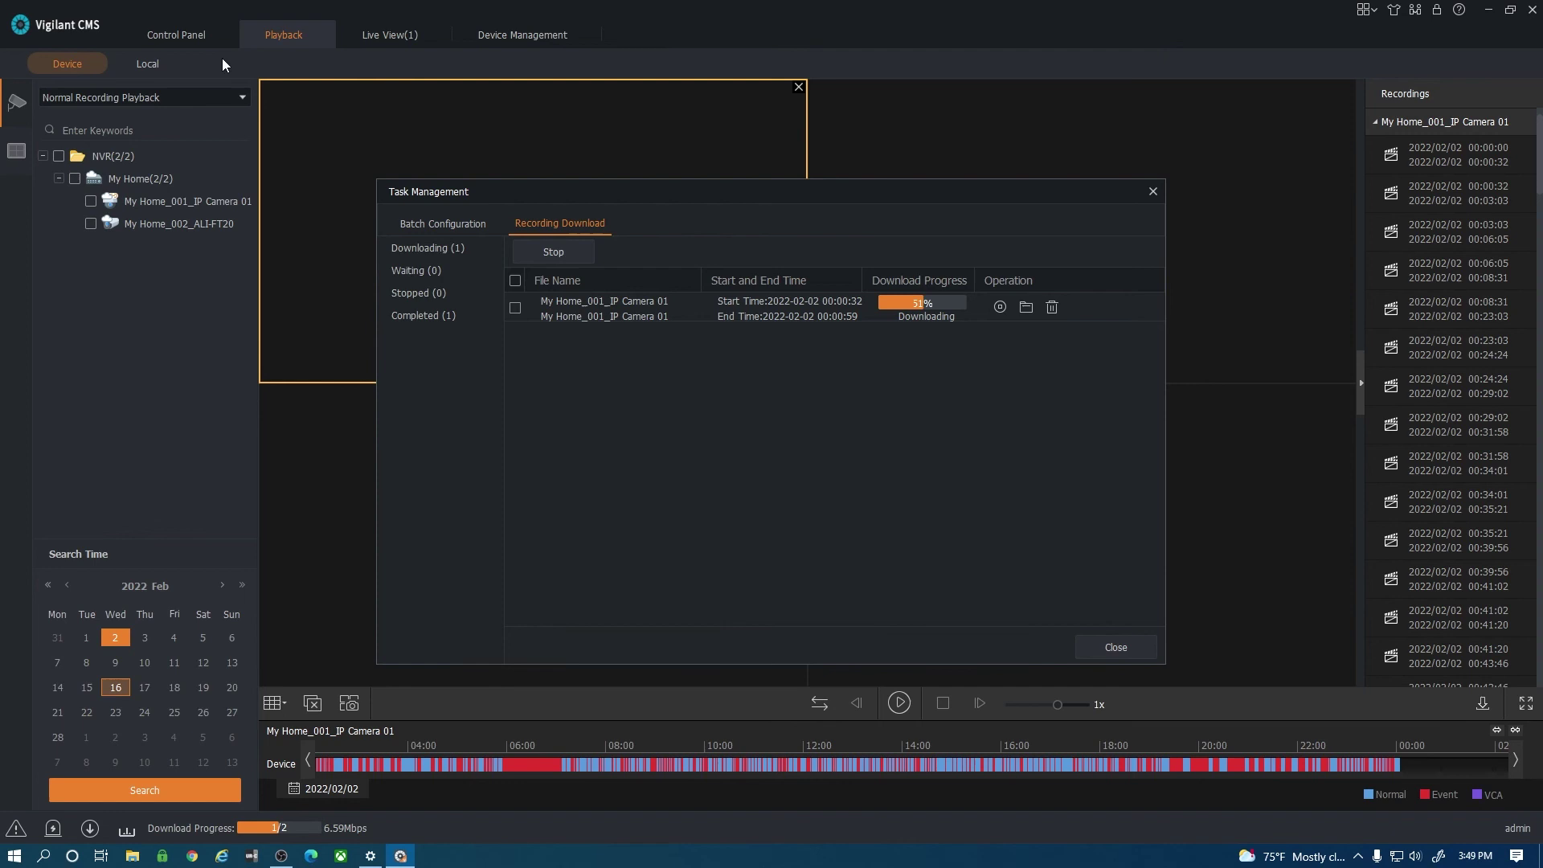
left_click(176, 32)
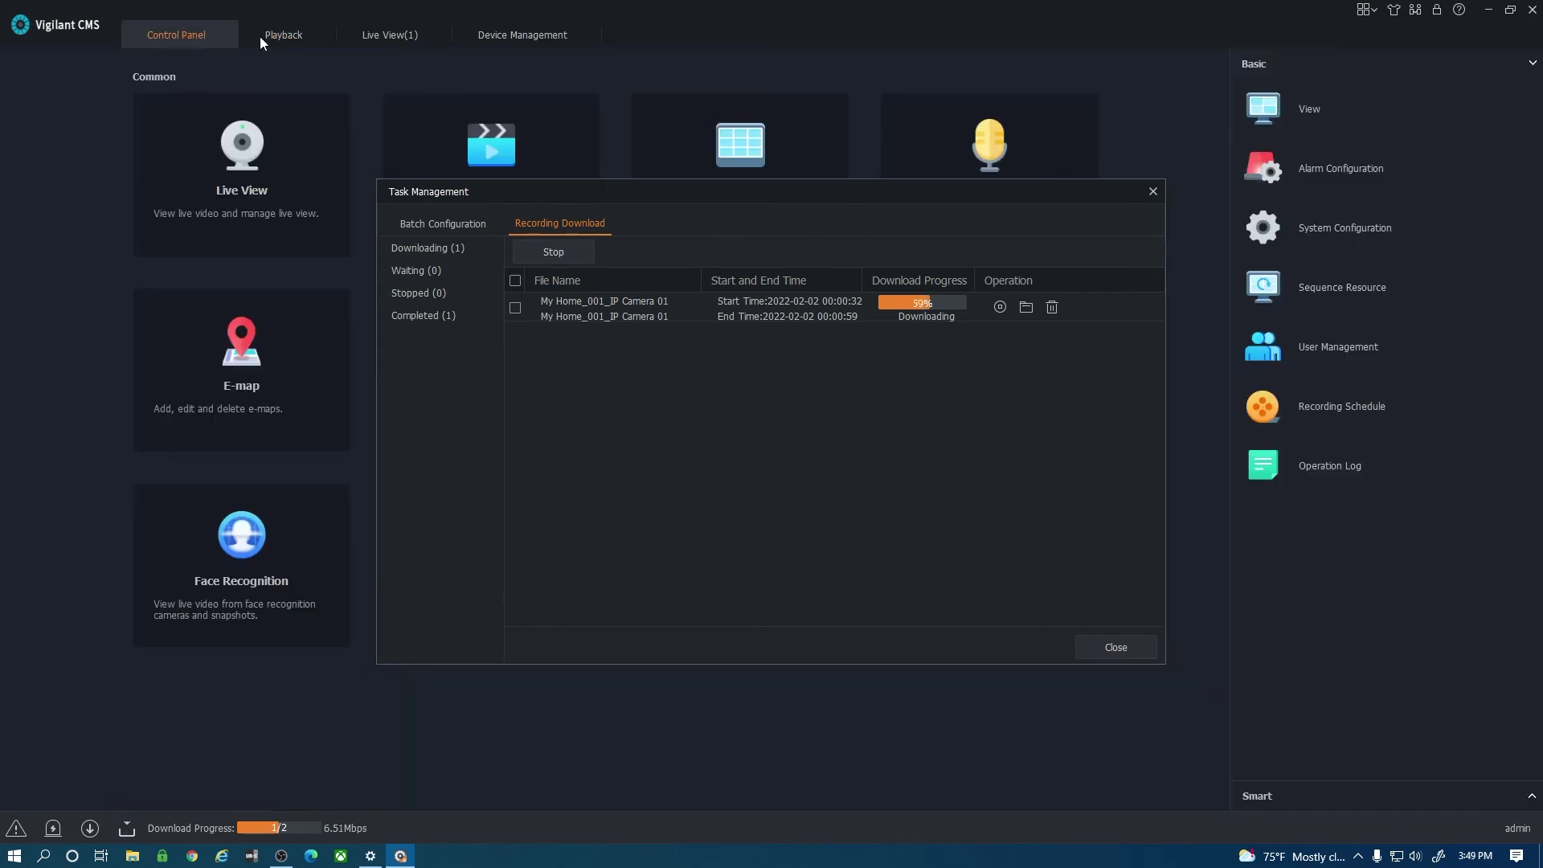
left_click(1332, 229)
left_click_drag(988, 180, 827, 165)
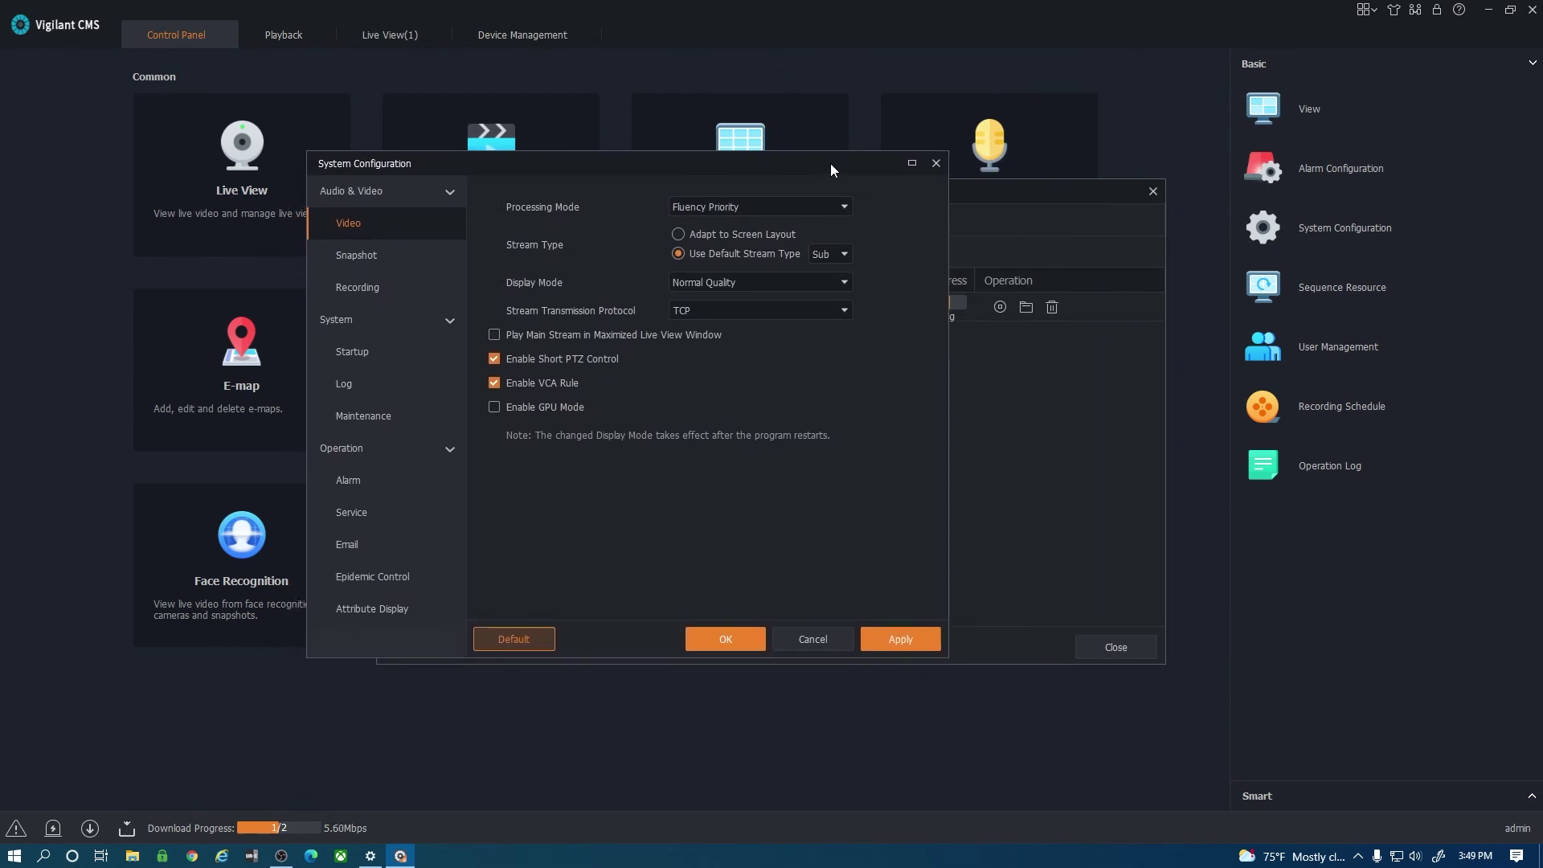
left_click(359, 253)
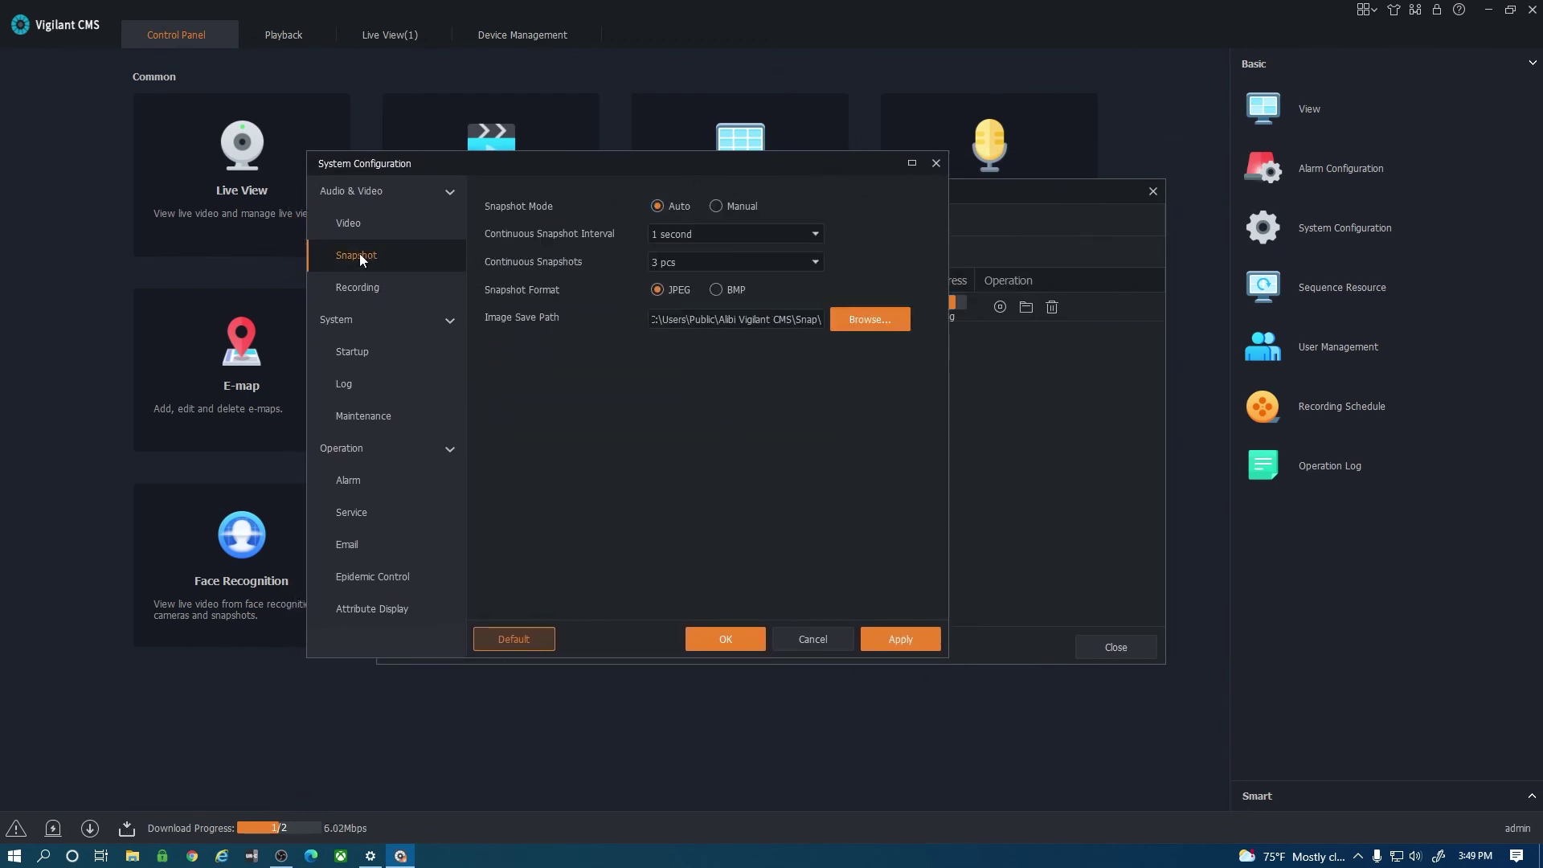
left_click(358, 287)
left_click(359, 255)
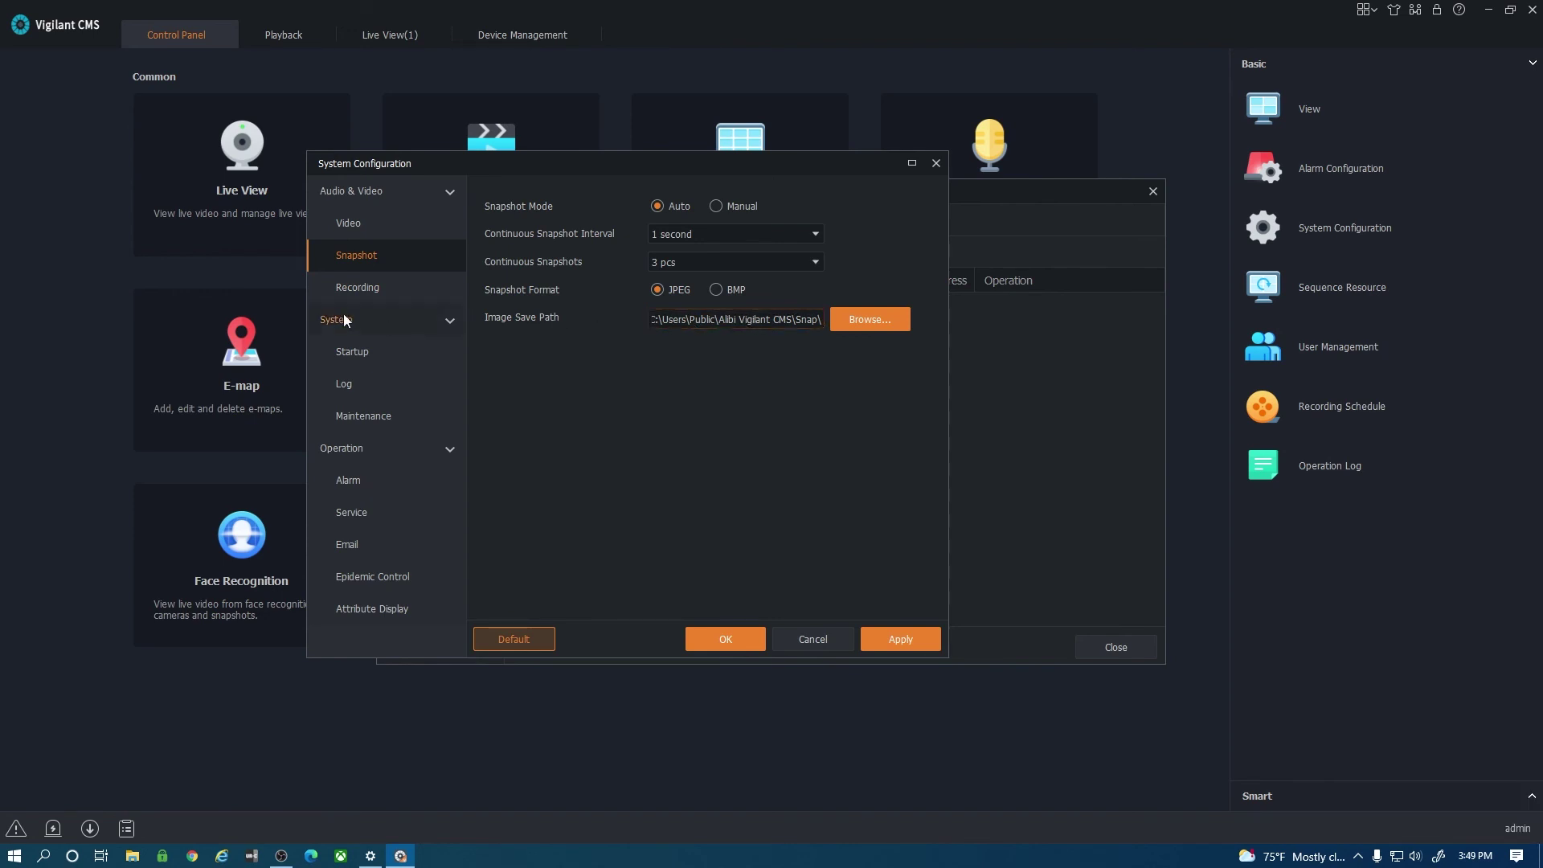
left_click(330, 290)
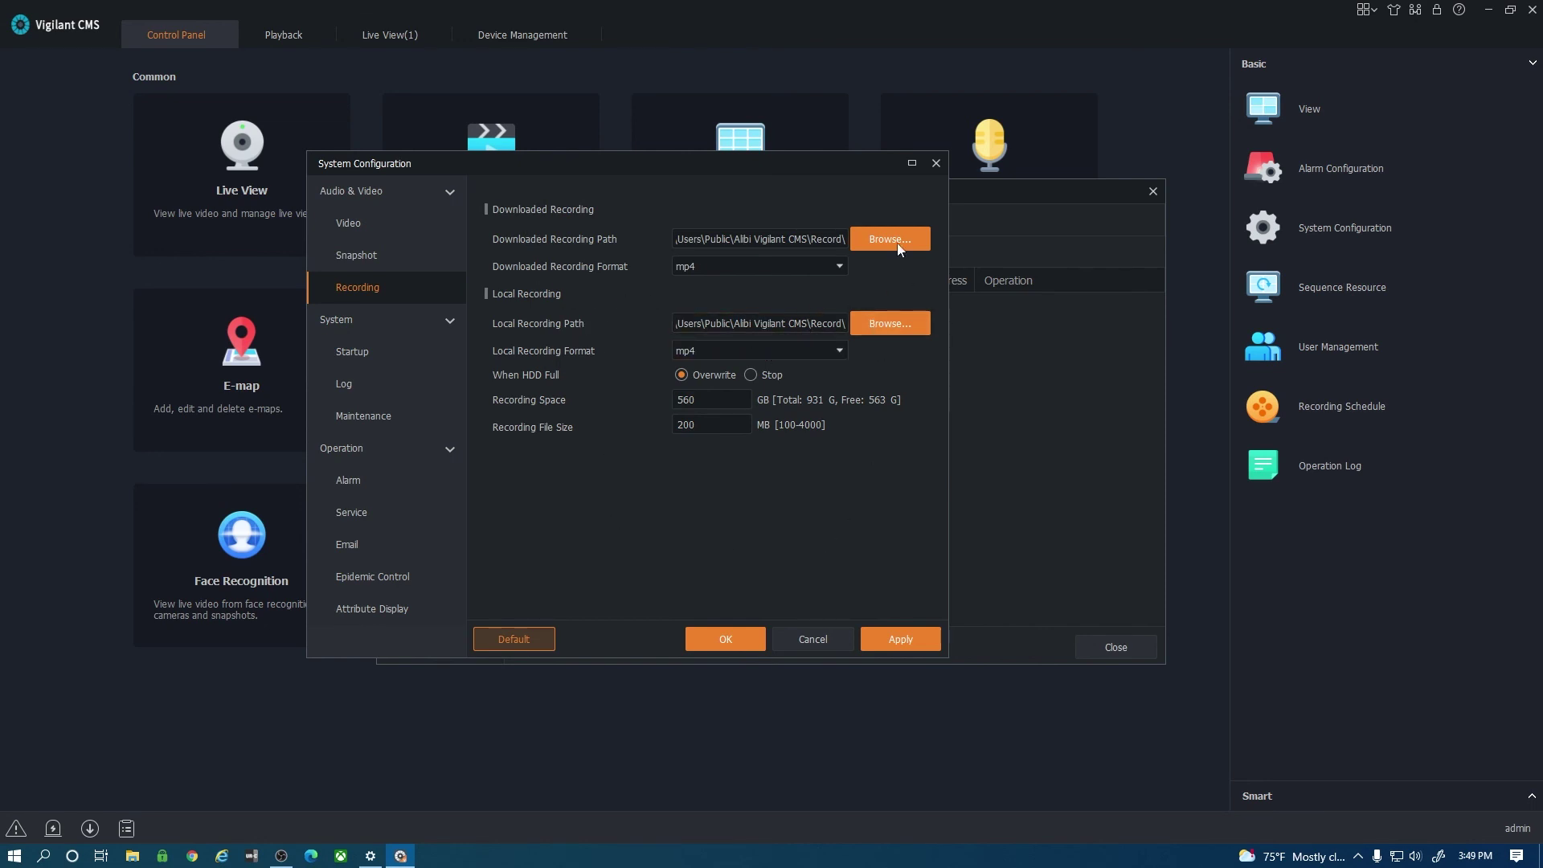
key("Escape")
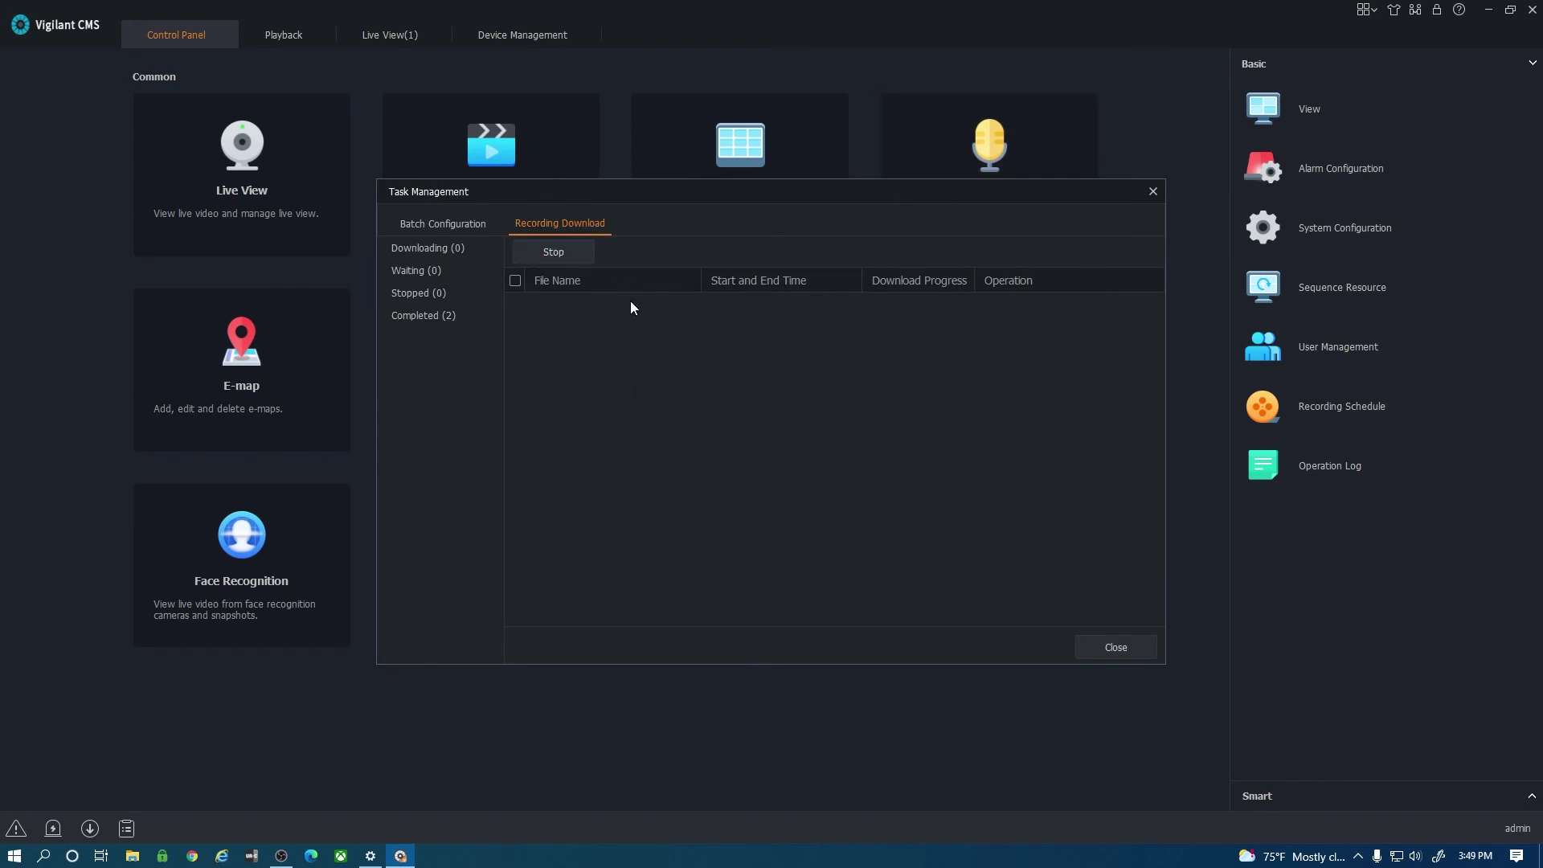
Play the first completed Camera 01 clip and check it is saved in the Record folder.
left_click(417, 316)
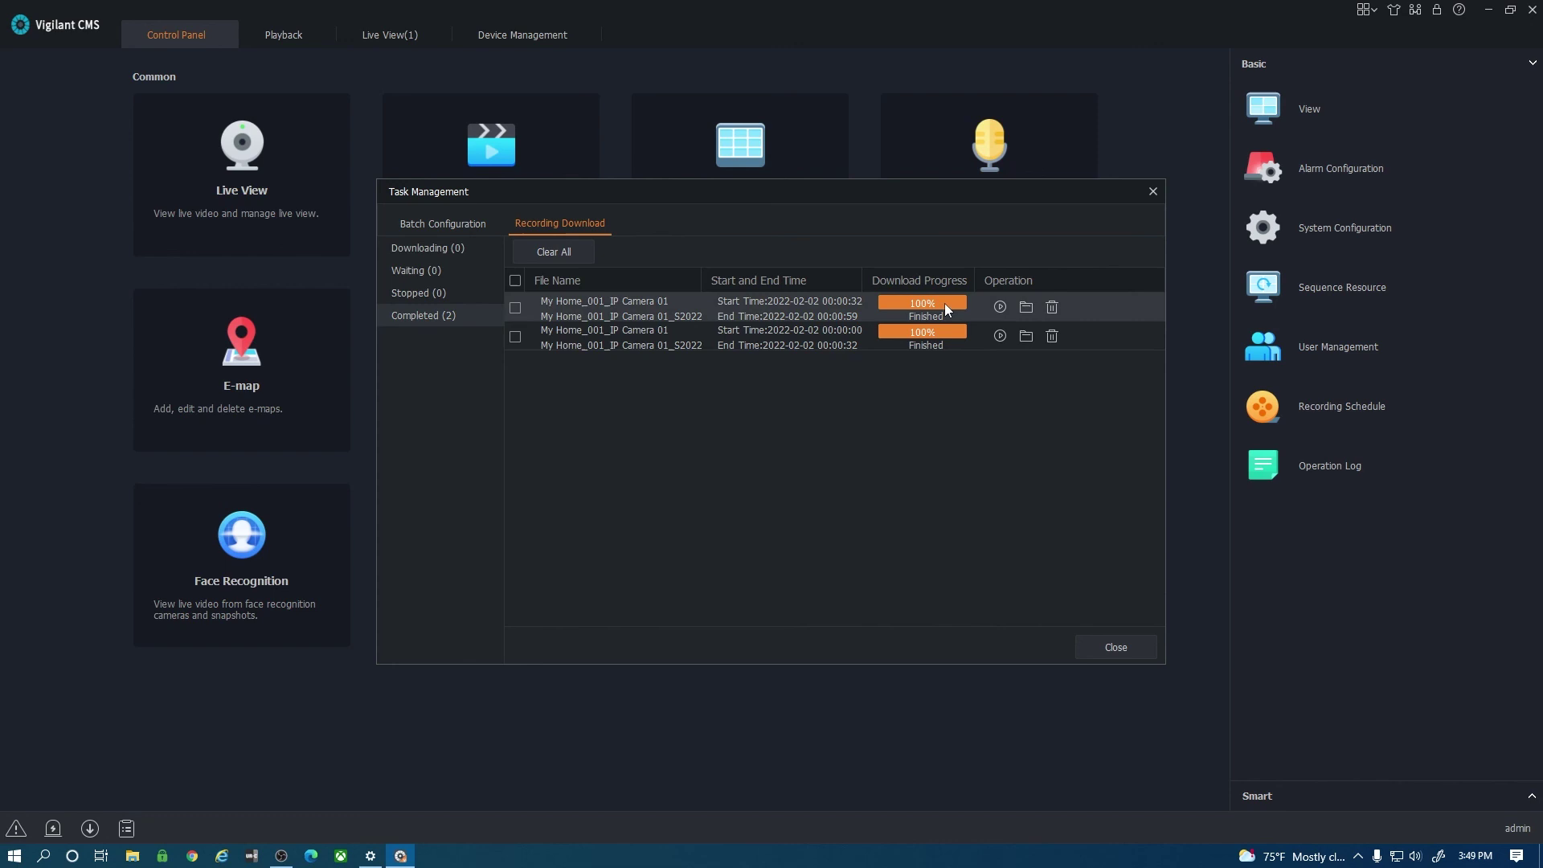
left_click(1000, 306)
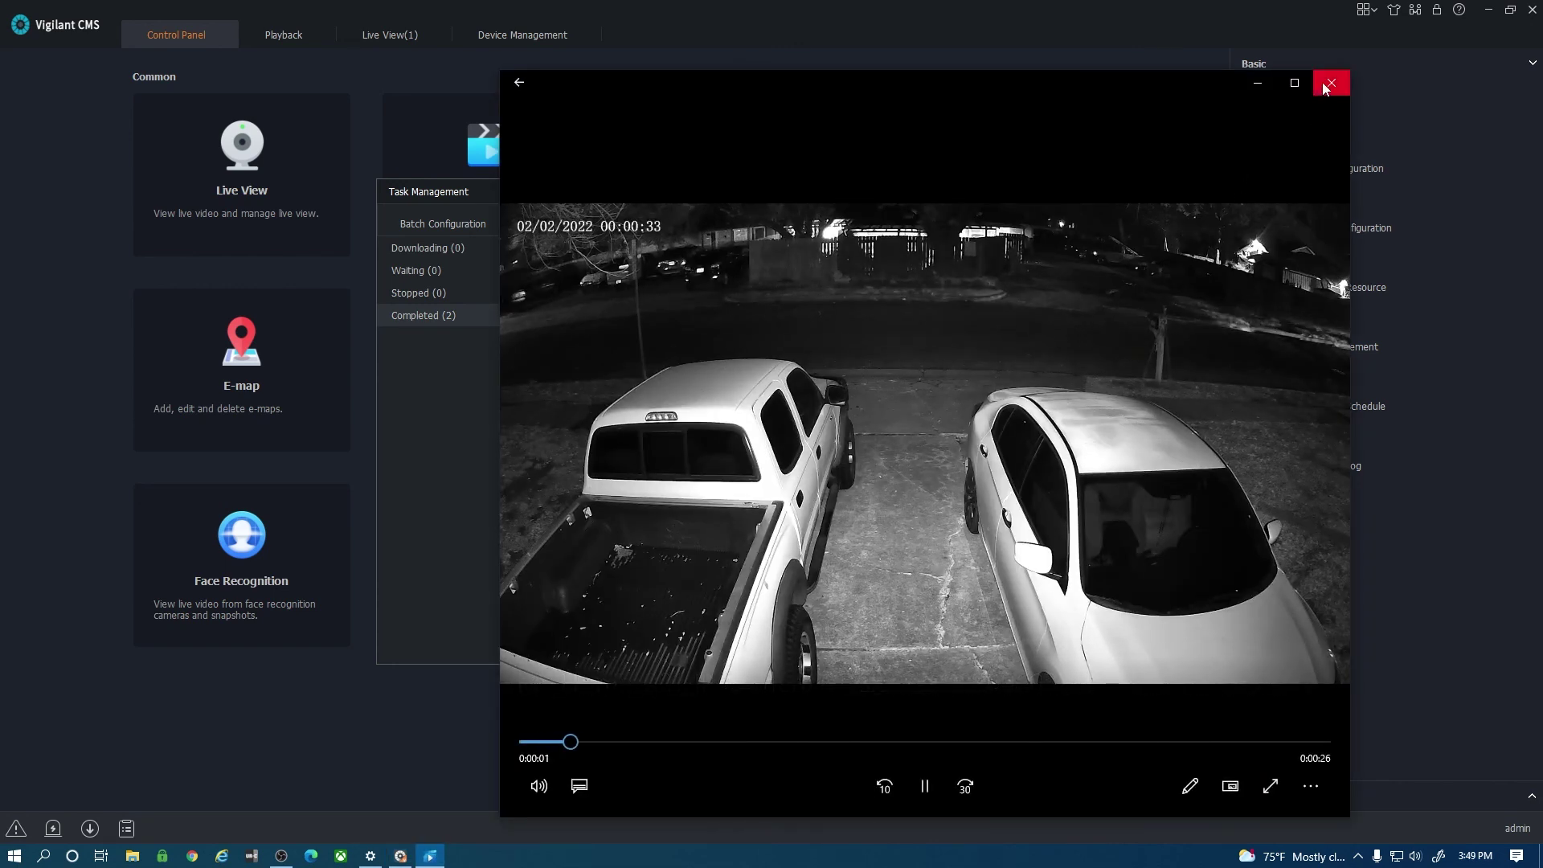
left_click(1330, 82)
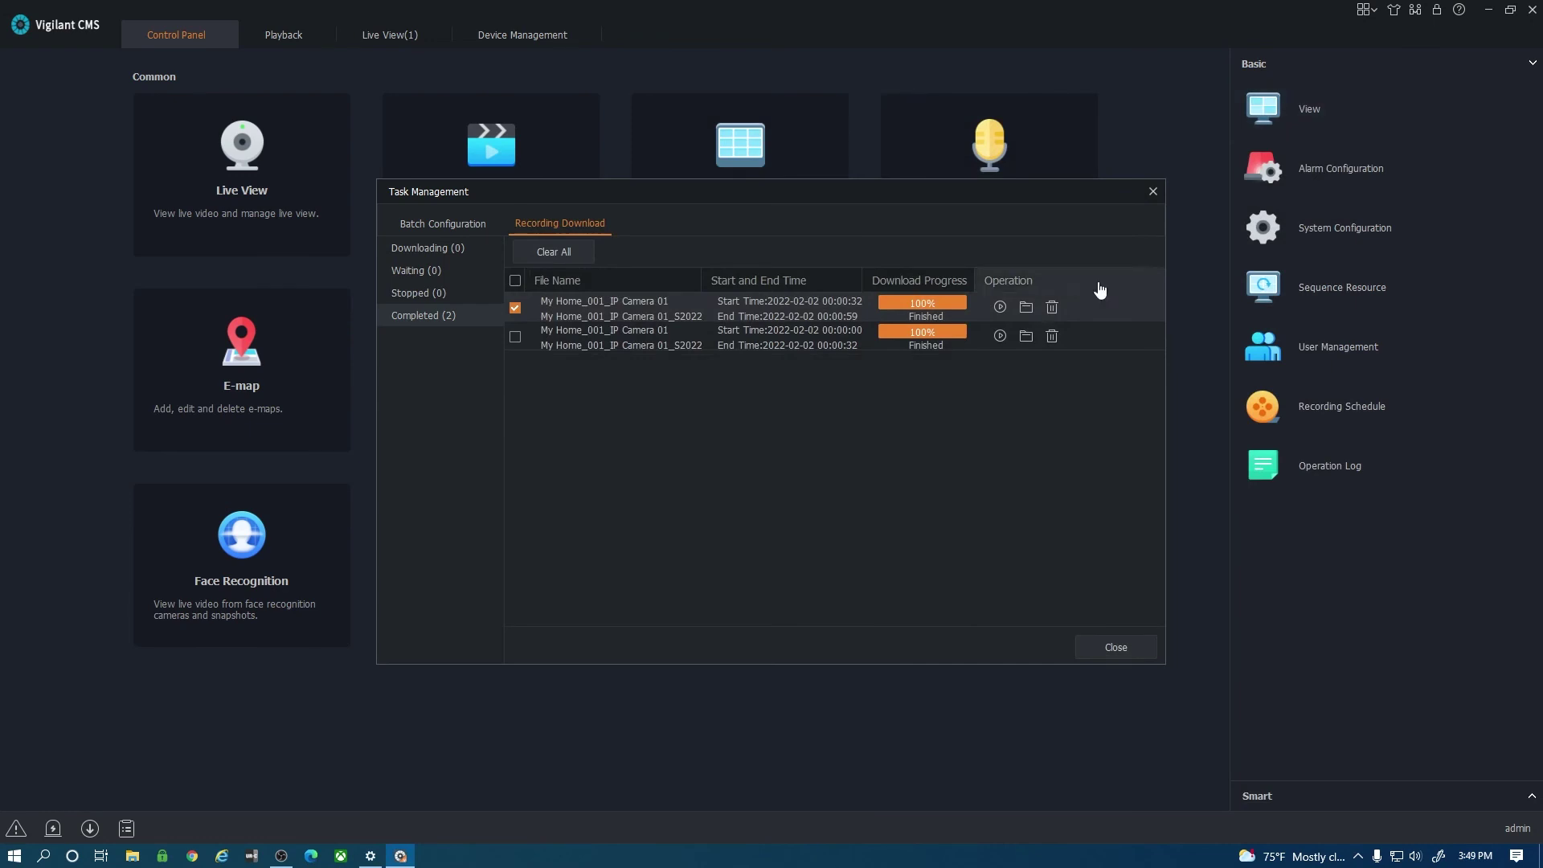
left_click(1025, 308)
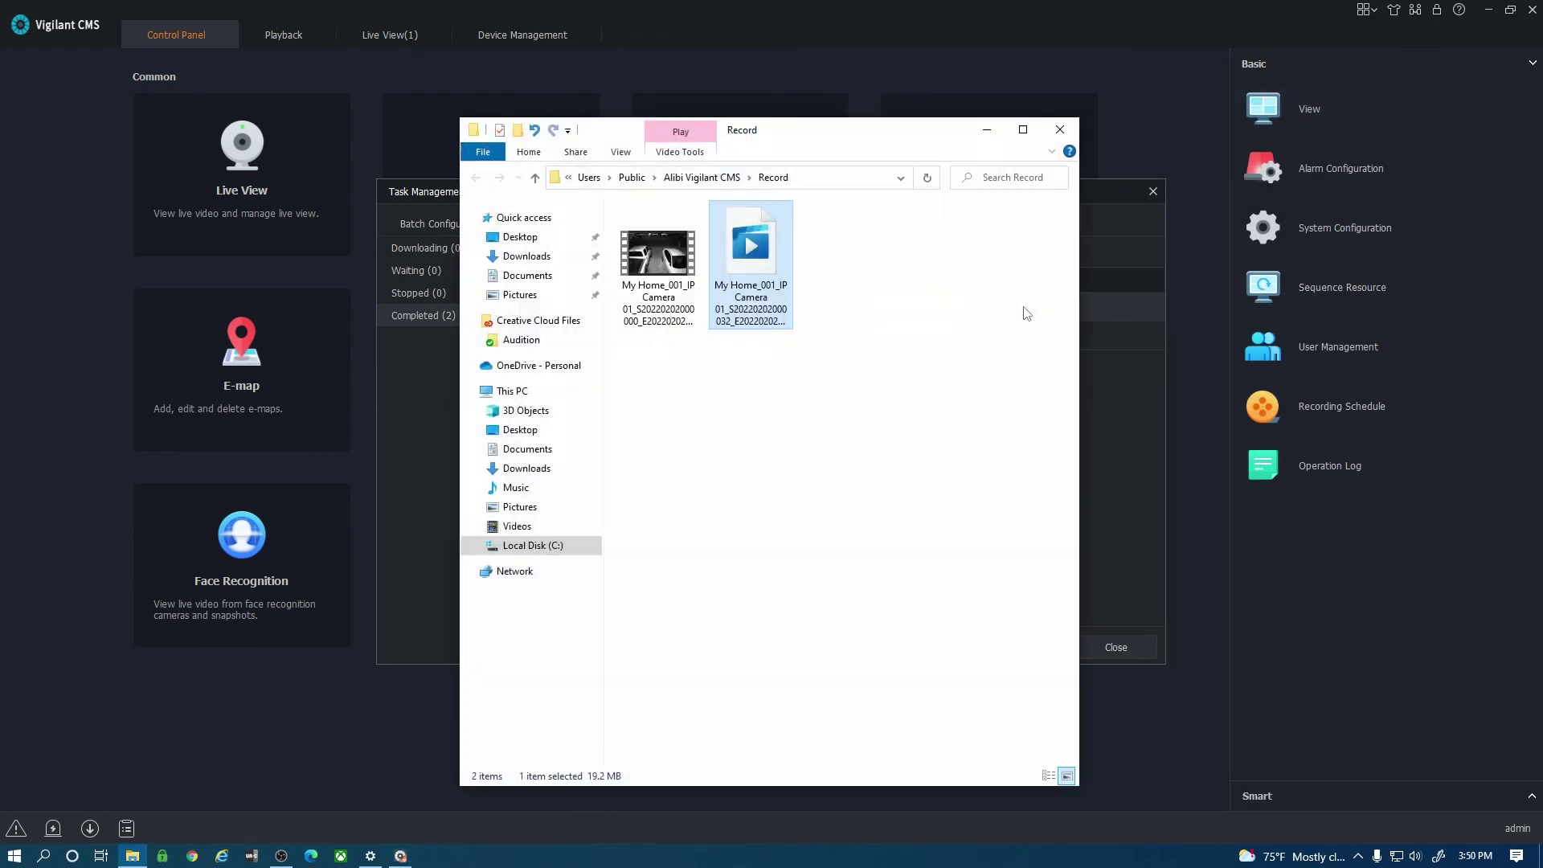
left_click(1059, 129)
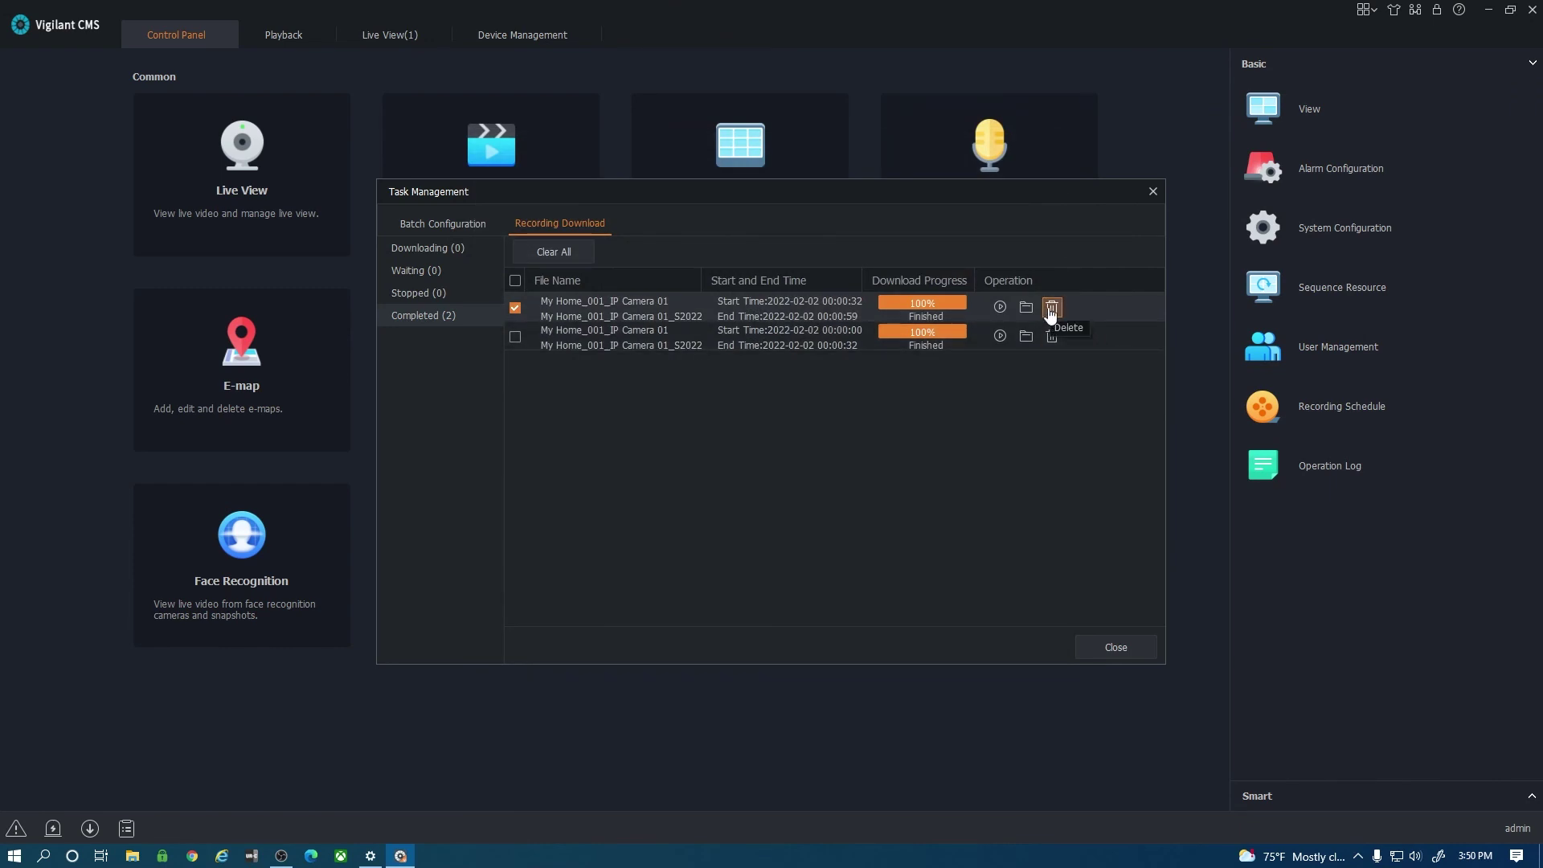